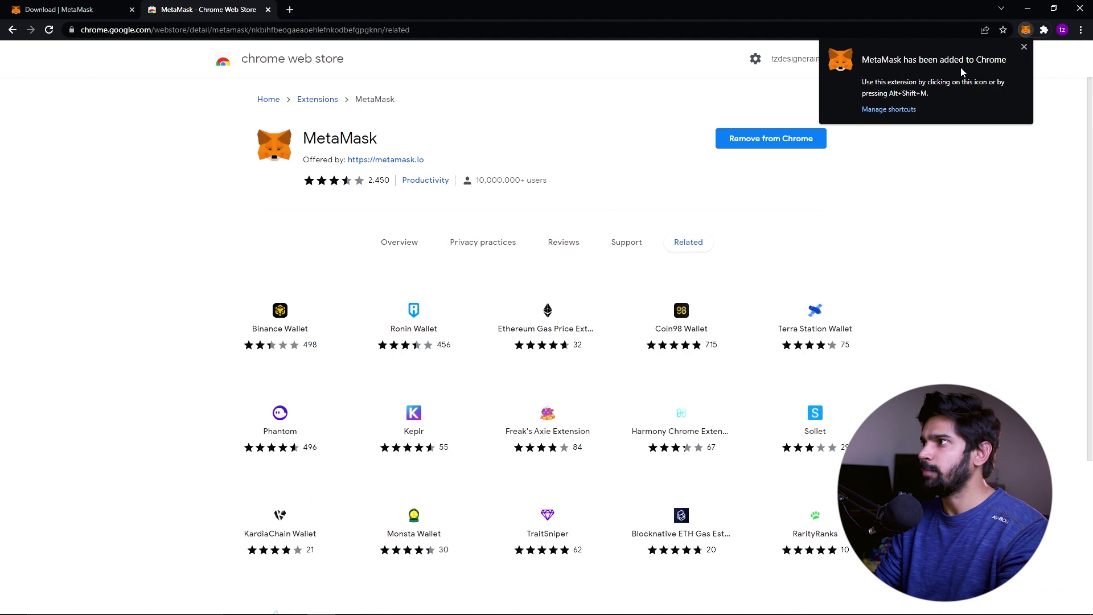
Dismiss the extension-added notice and close the MetaMask download and Chrome Web Store pages, keeping only the MetaMask welcome page
{"action": "left_click", "coordinate": [1025, 48]}
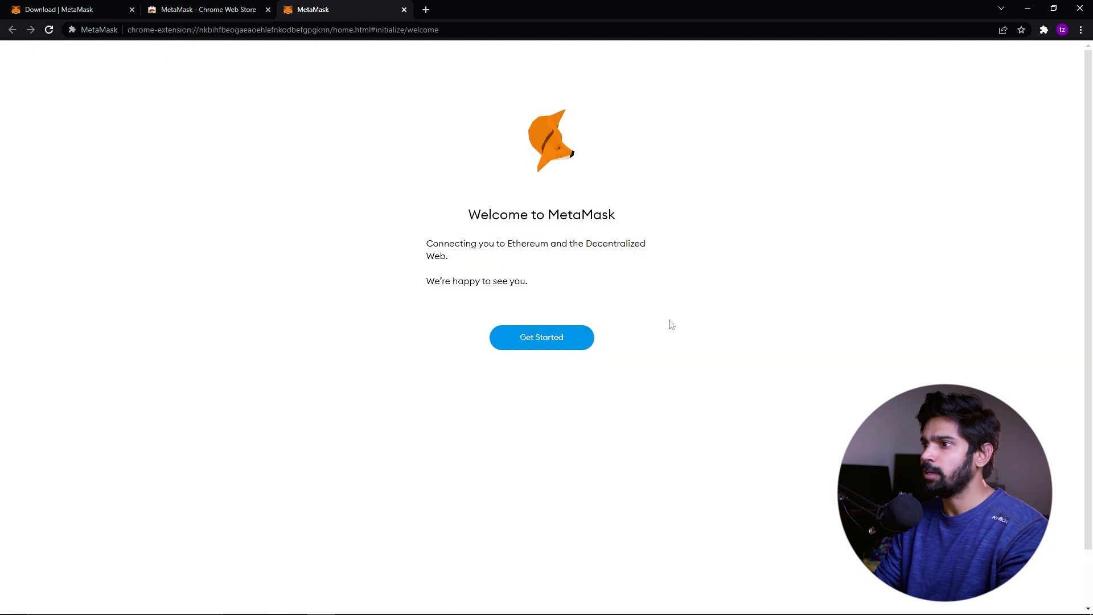
{"action": "left_click", "coordinate": [191, 10]}
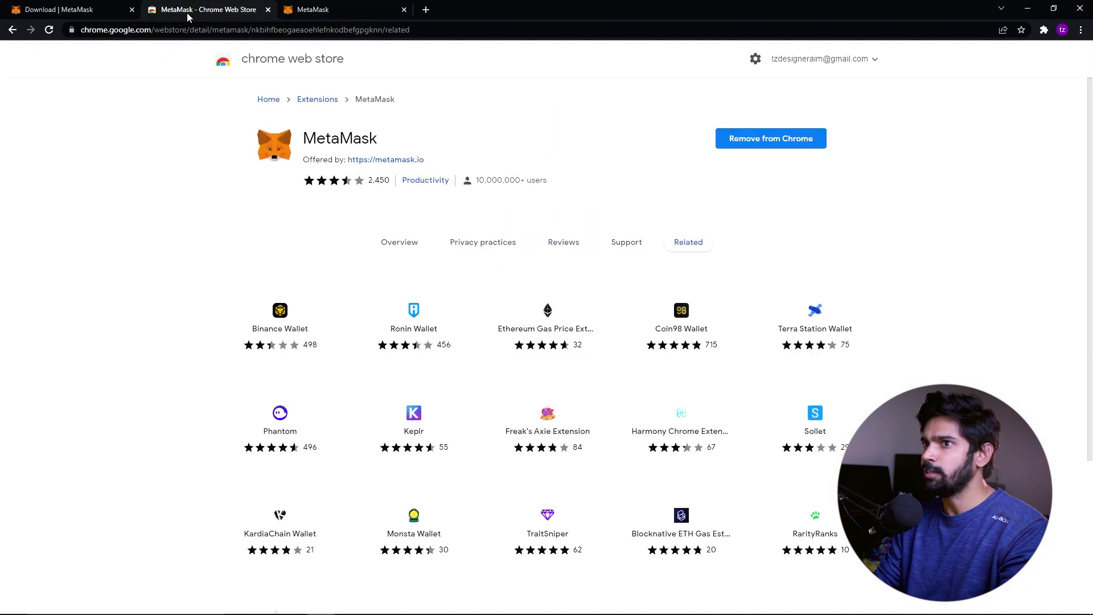
{"action": "left_click", "coordinate": [90, 10]}
{"action": "left_click", "coordinate": [131, 10]}
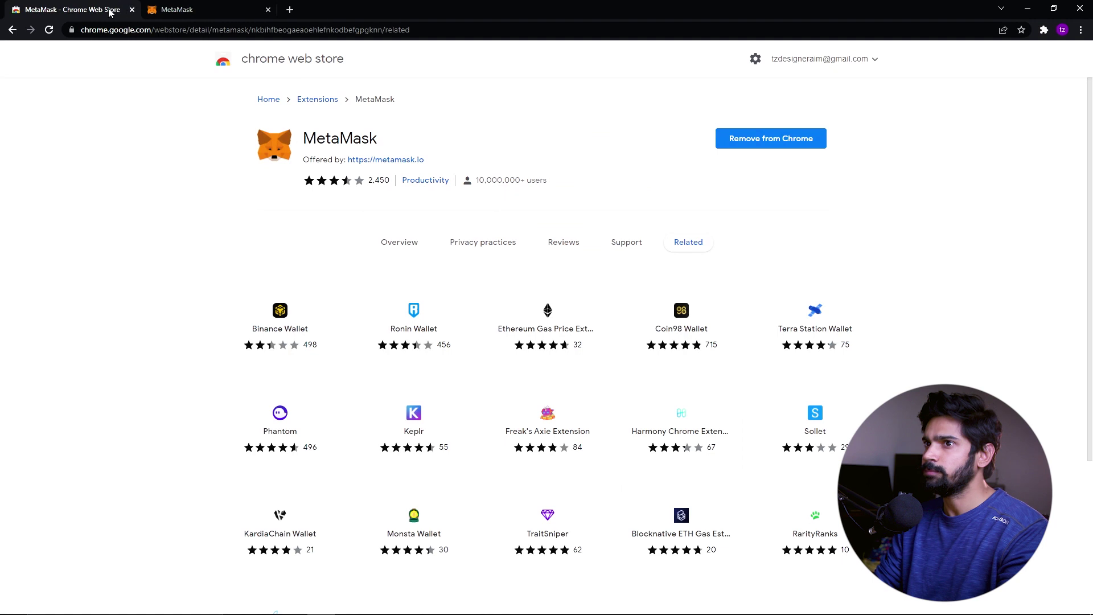
{"action": "left_click", "coordinate": [131, 13]}
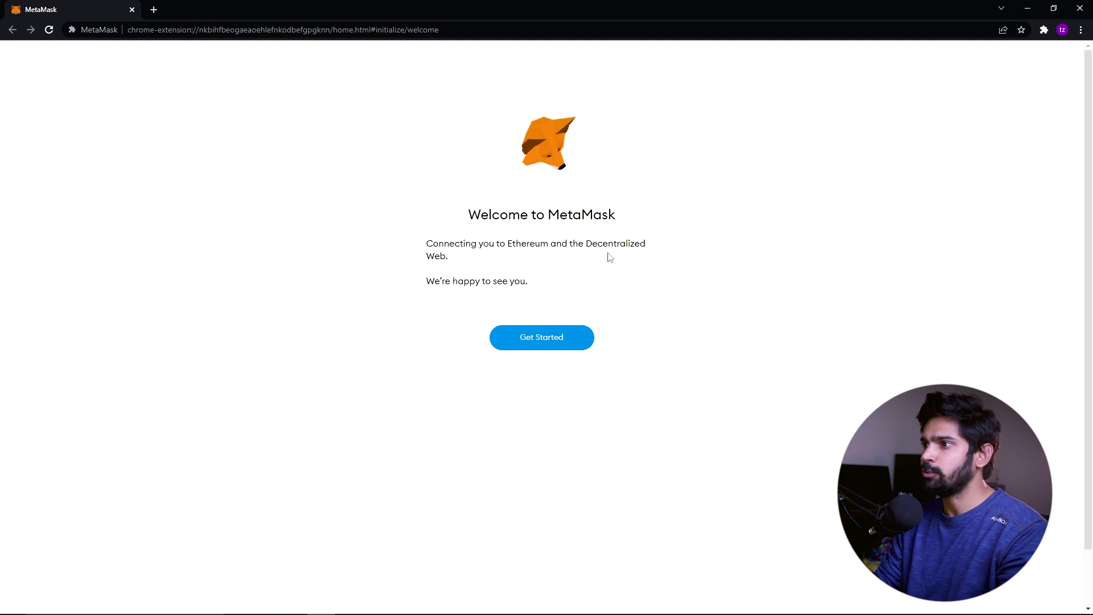
Start the MetaMask setup by choosing to create a new wallet and agree to share anonymous usage data
{"action": "left_click", "coordinate": [541, 342]}
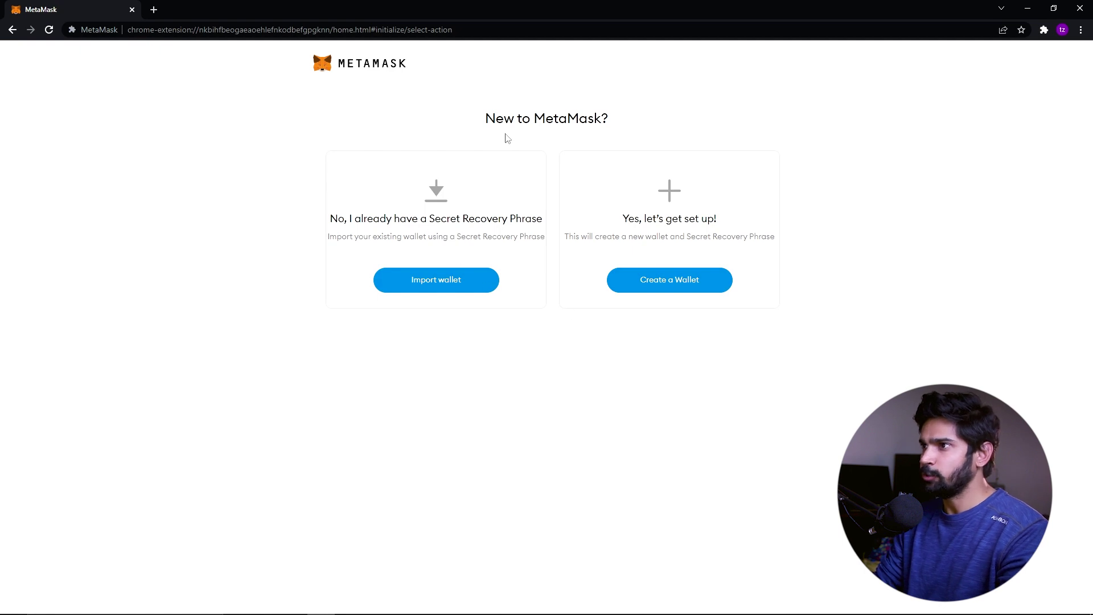
{"action": "left_click_drag", "start_coordinate": [394, 220], "coordinate": [525, 231]}
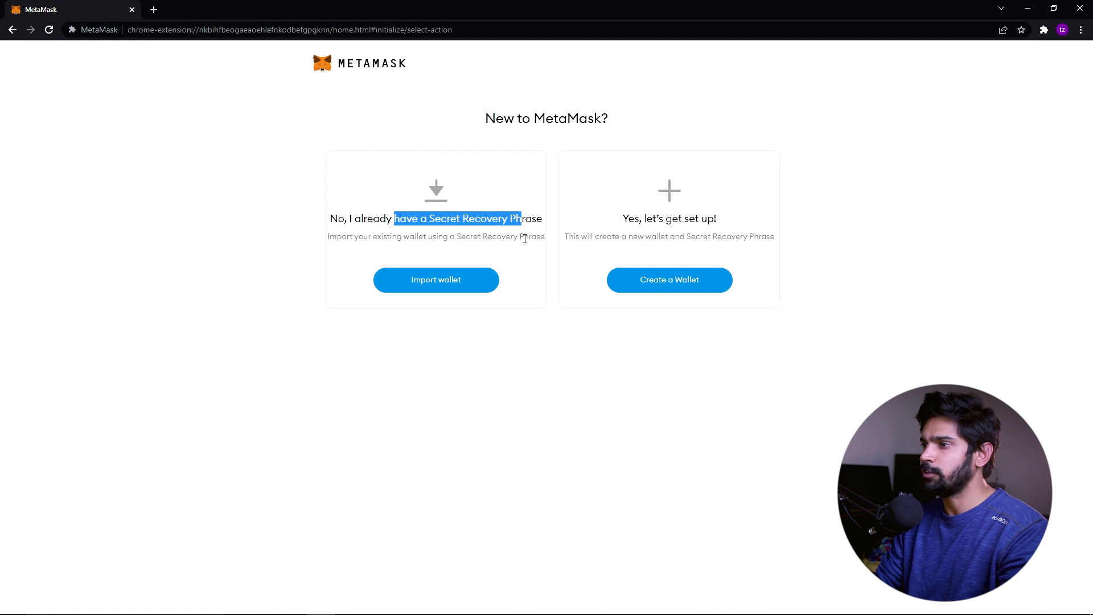
{"action": "left_click", "coordinate": [525, 221]}
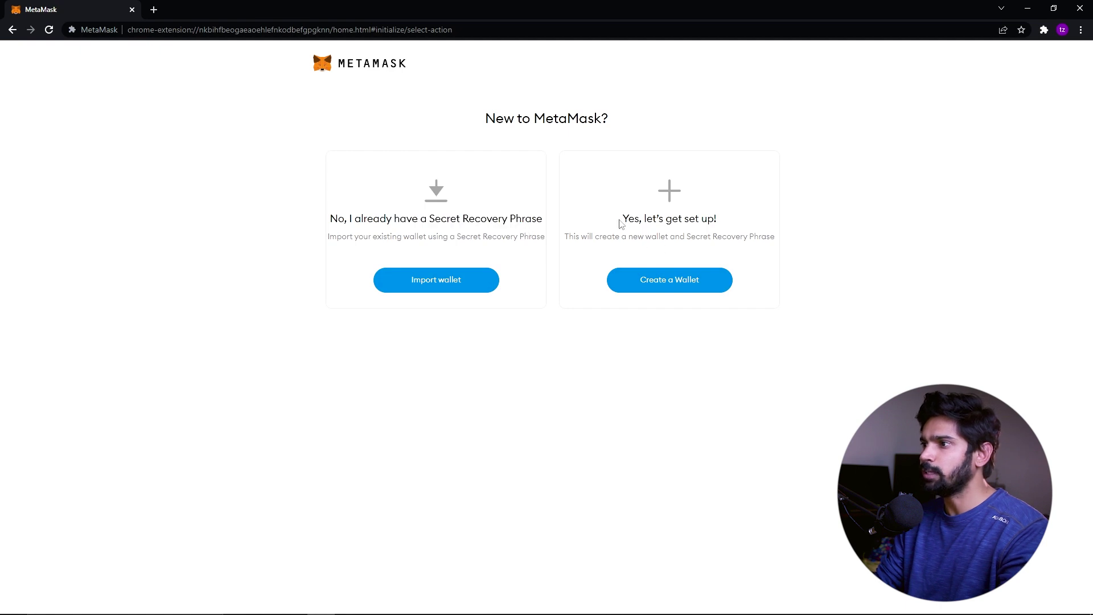
{"action": "left_click", "coordinate": [662, 292]}
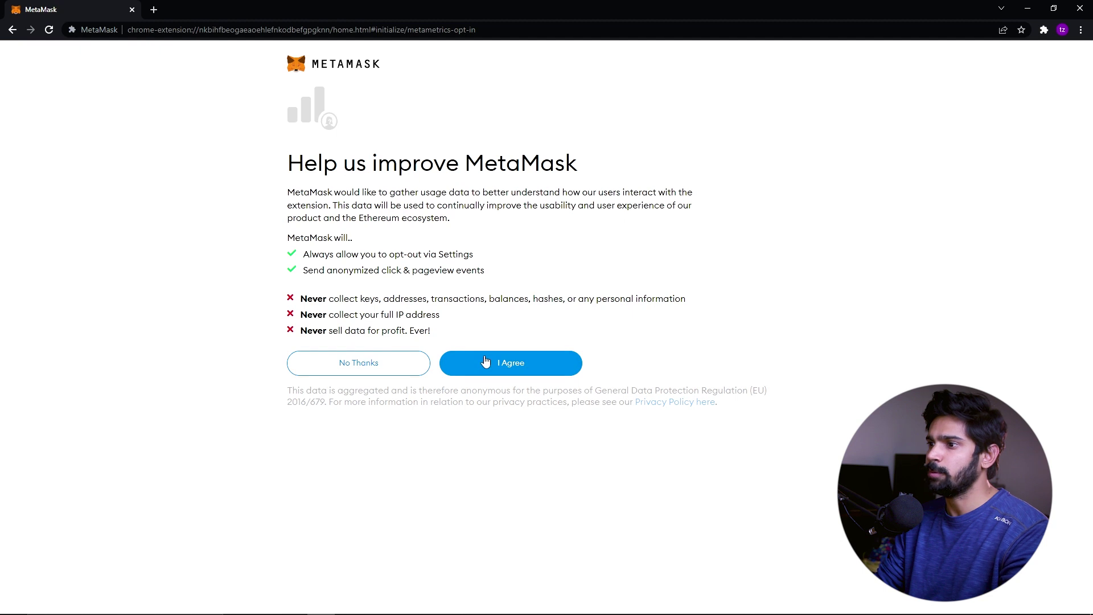
{"action": "left_click", "coordinate": [530, 367]}
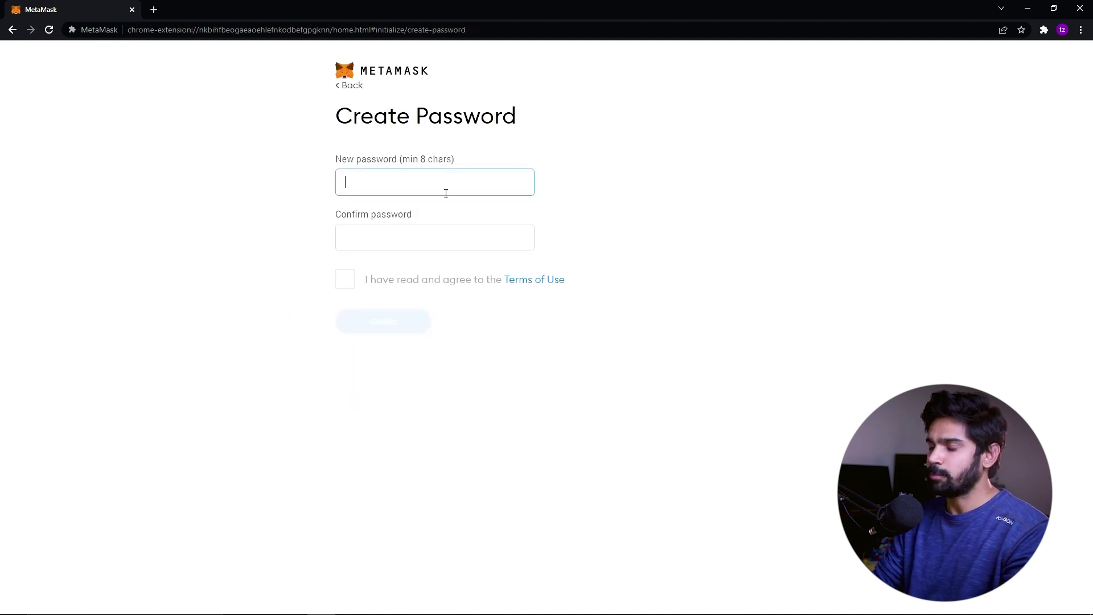
Enter and confirm the new wallet password, agree to the Terms of Use and create the wallet
{"action": "type", "text": "•••••••"}
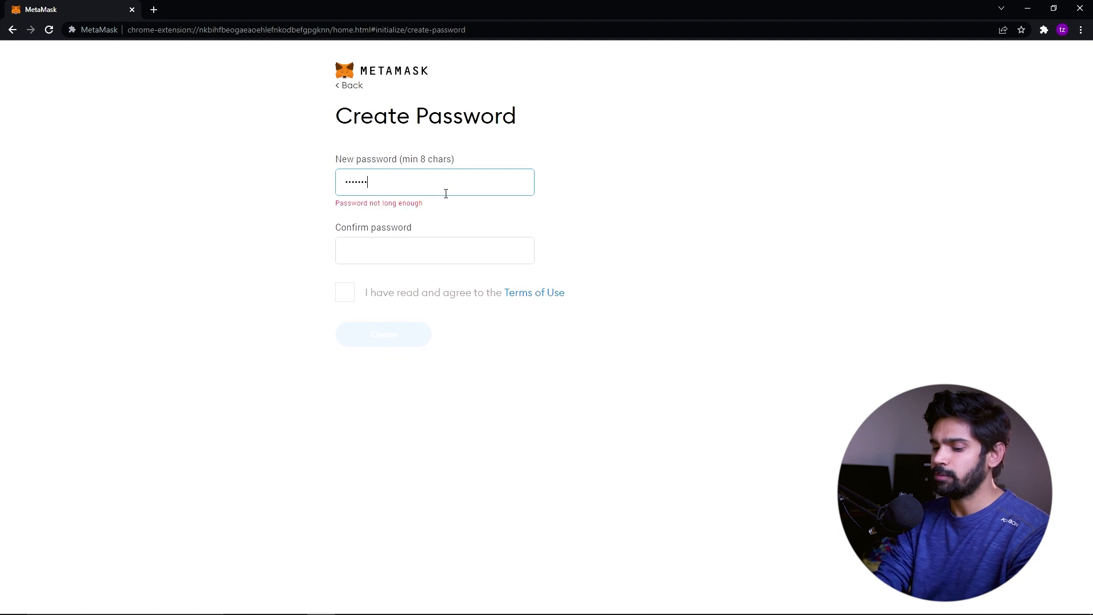
{"action": "type", "text": "•••"}
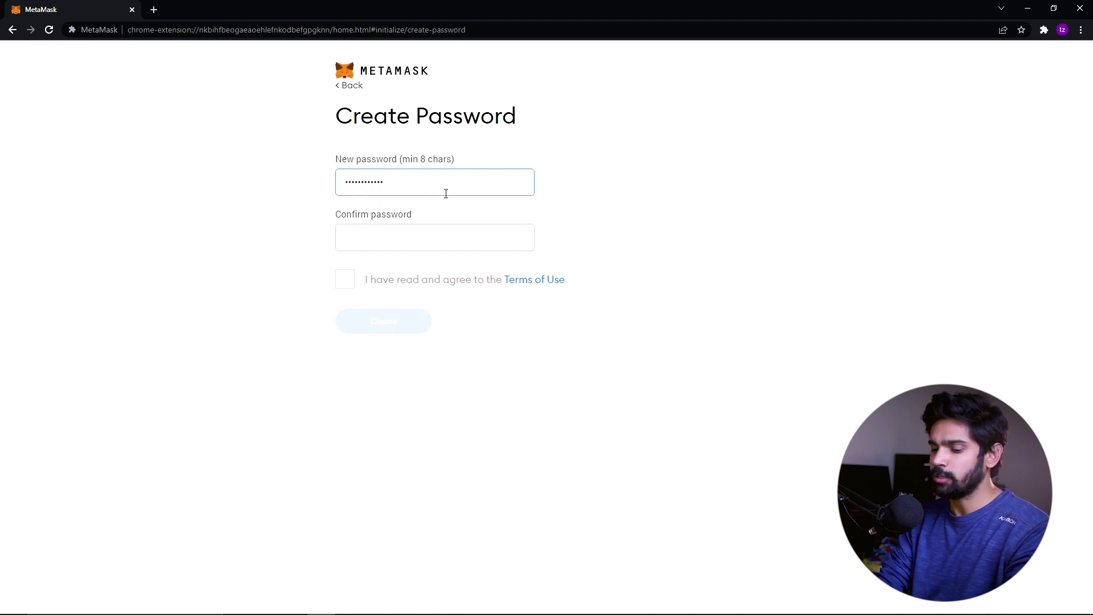
{"action": "key", "text": "Tab"}
{"action": "type", "text": "•"}
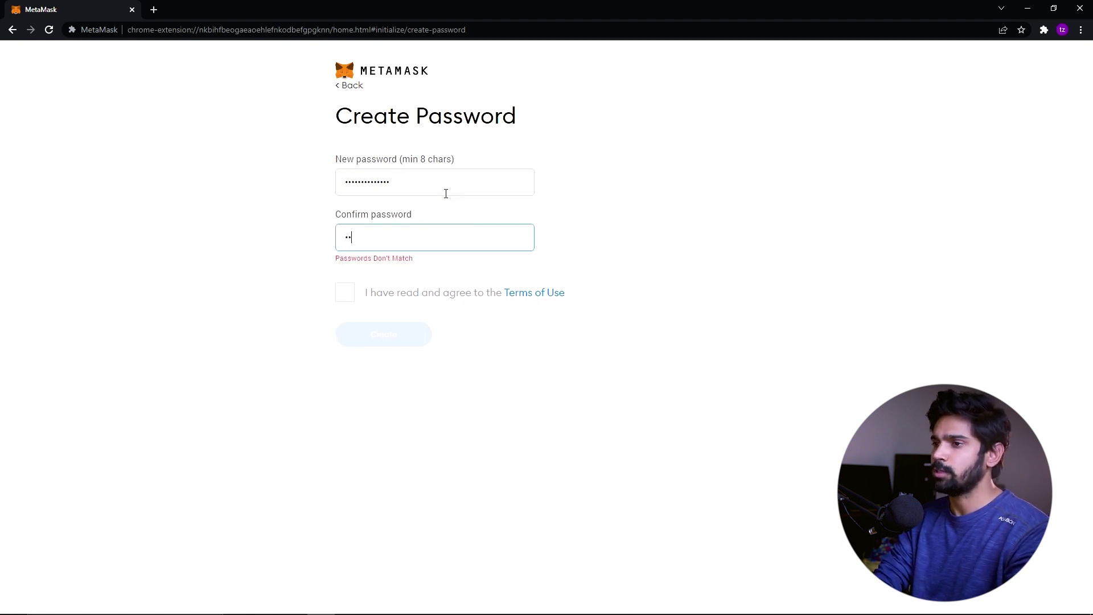
{"action": "type", "text": "••••••••••••"}
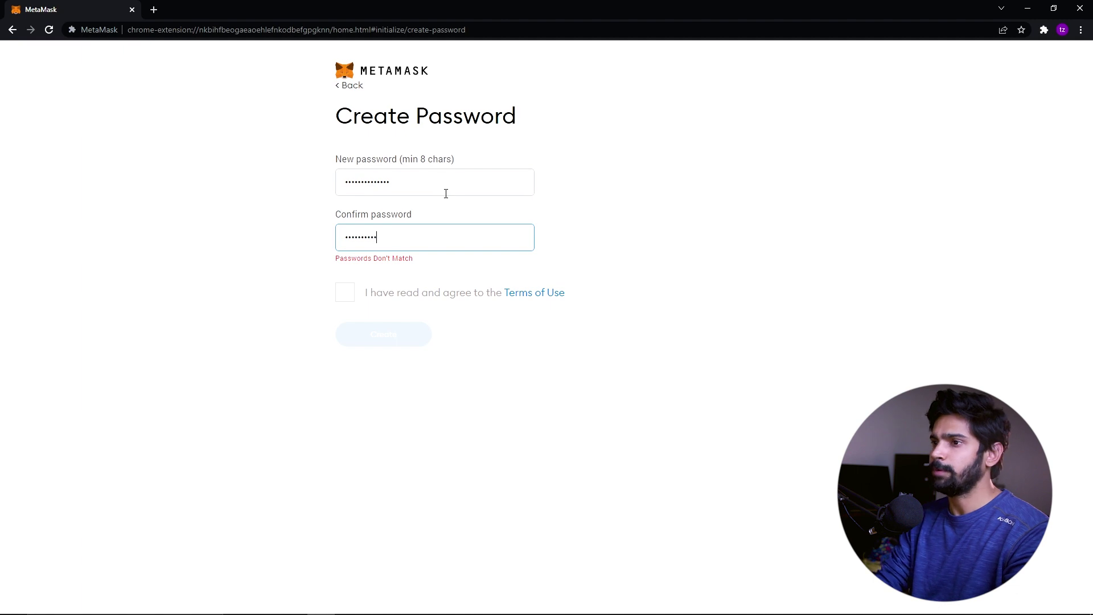
{"action": "type", "text": "•"}
{"action": "left_click", "coordinate": [421, 179]}
{"action": "left_click", "coordinate": [407, 236]}
{"action": "left_click_drag", "start_coordinate": [397, 162], "coordinate": [487, 163]}
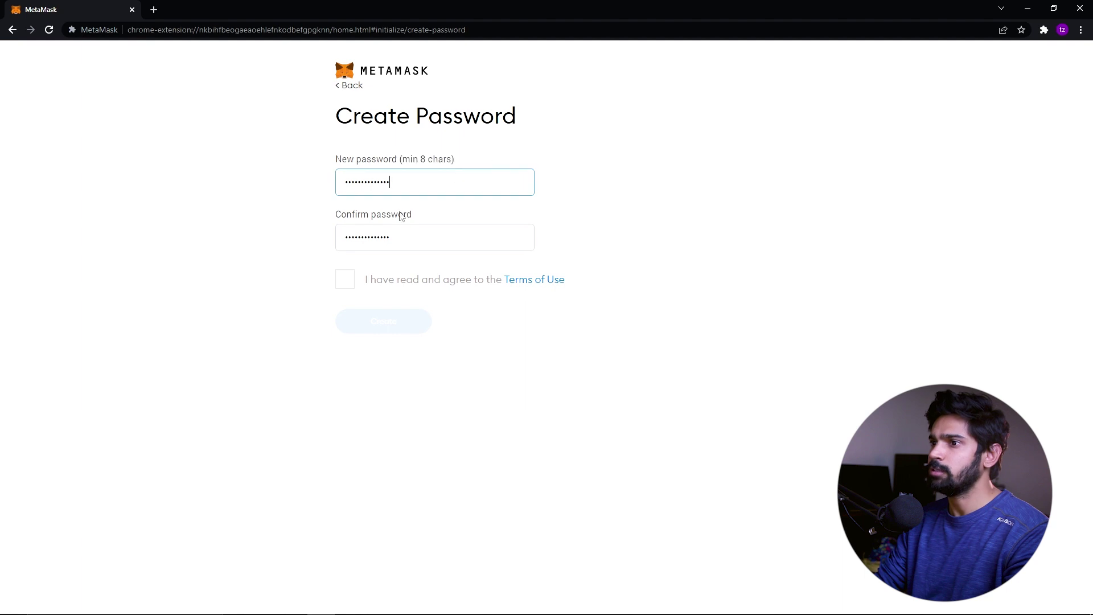
{"action": "left_click", "coordinate": [345, 281]}
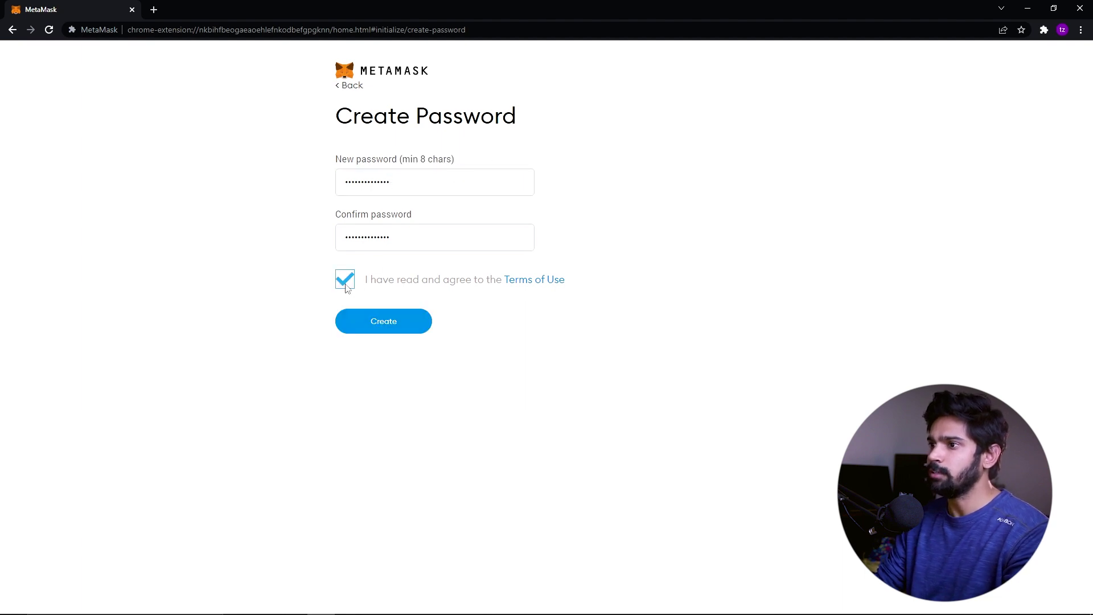
{"action": "left_click", "coordinate": [390, 330]}
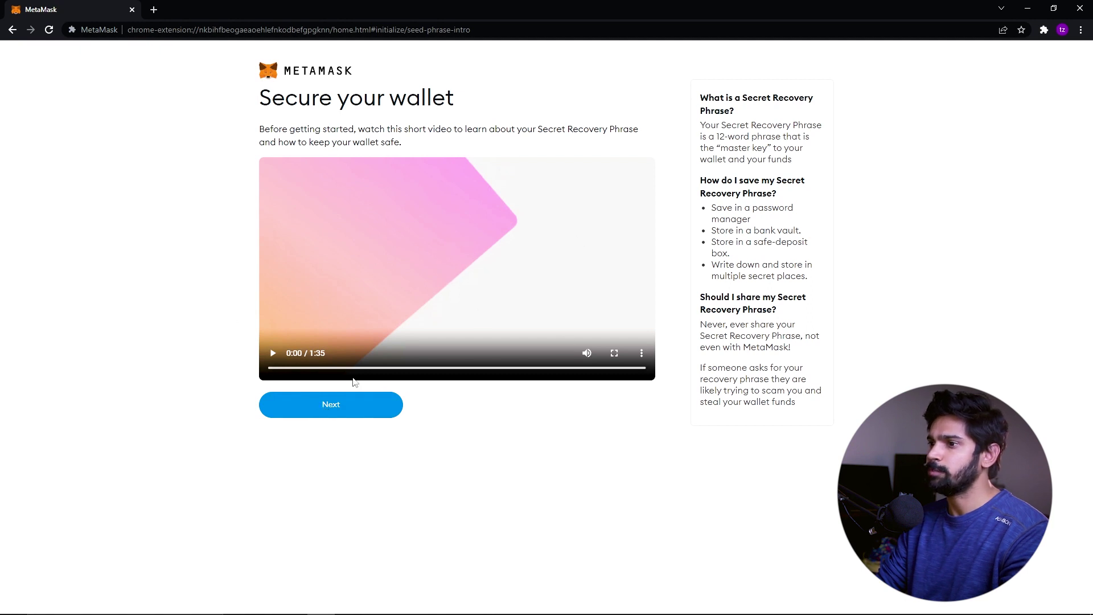
Play part of the wallet security video, reveal the Secret Recovery Phrase and proceed to its confirmation page
{"action": "left_click", "coordinate": [327, 366]}
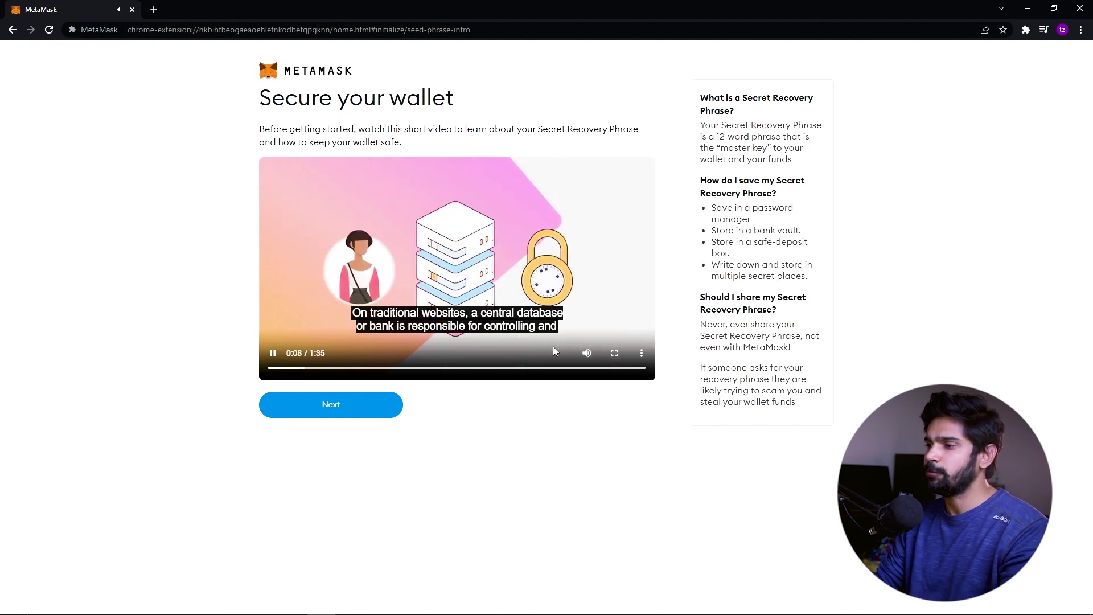
{"action": "left_click", "coordinate": [370, 411]}
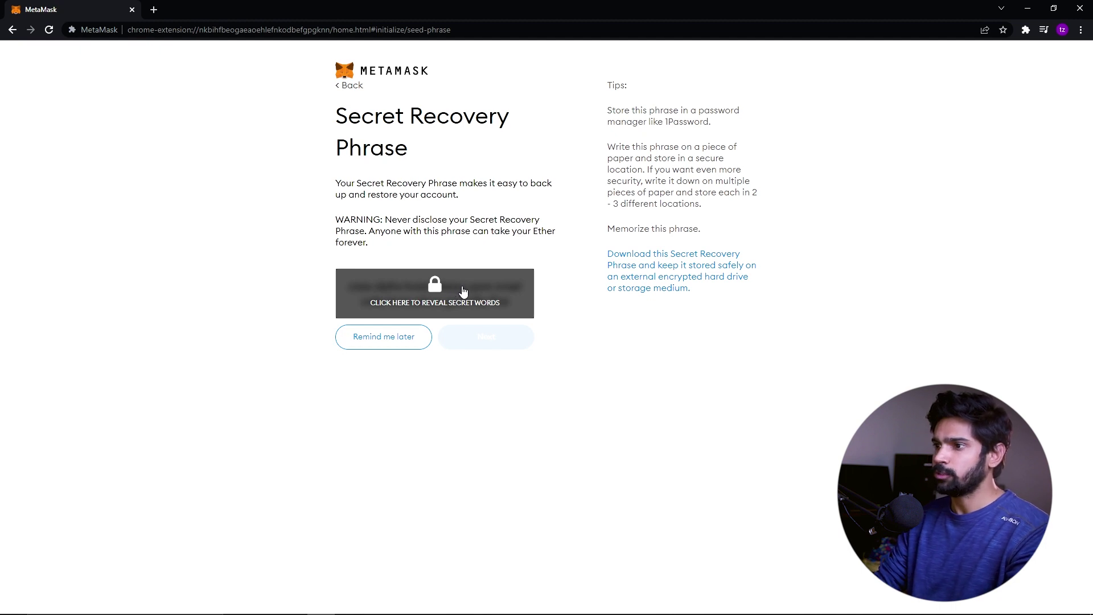
{"action": "left_click", "coordinate": [481, 284]}
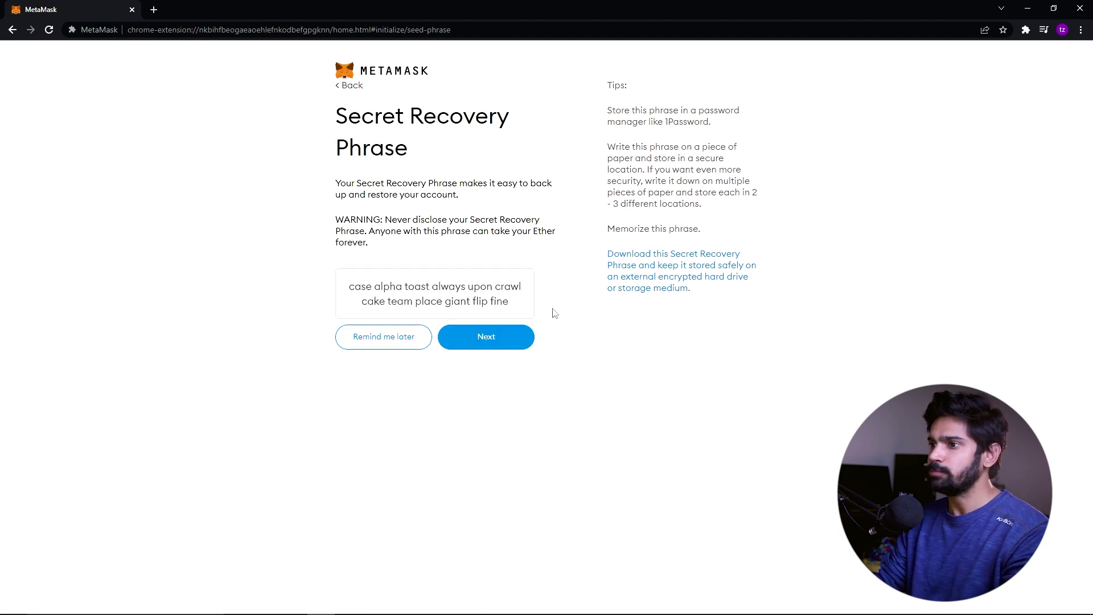
{"action": "left_click_drag", "start_coordinate": [352, 292], "coordinate": [569, 317]}
{"action": "left_click", "coordinate": [571, 318]}
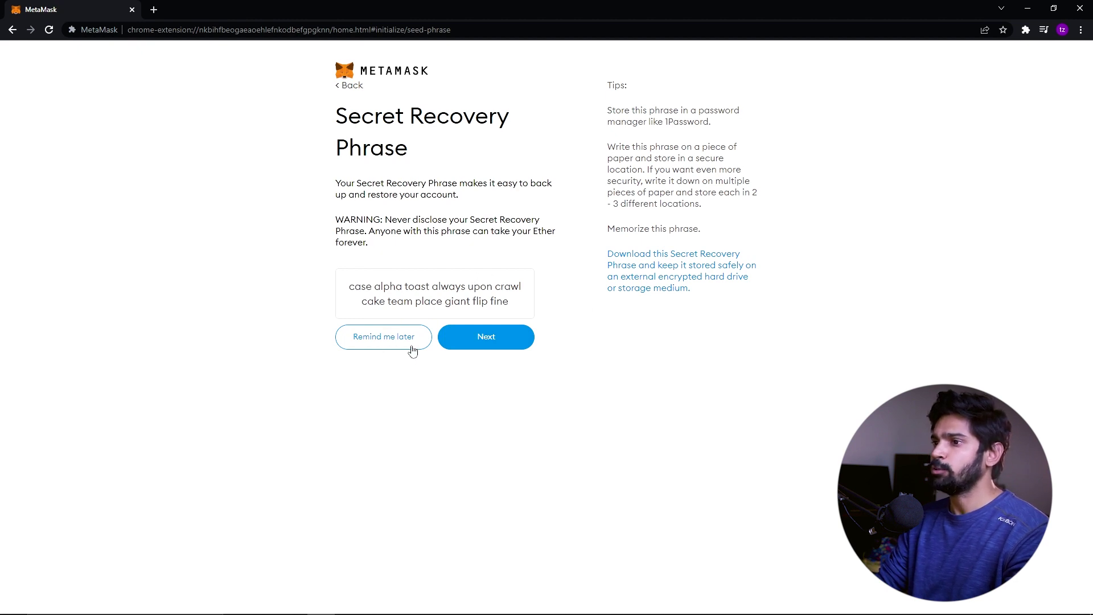
{"action": "left_click_drag", "start_coordinate": [356, 289], "coordinate": [507, 300]}
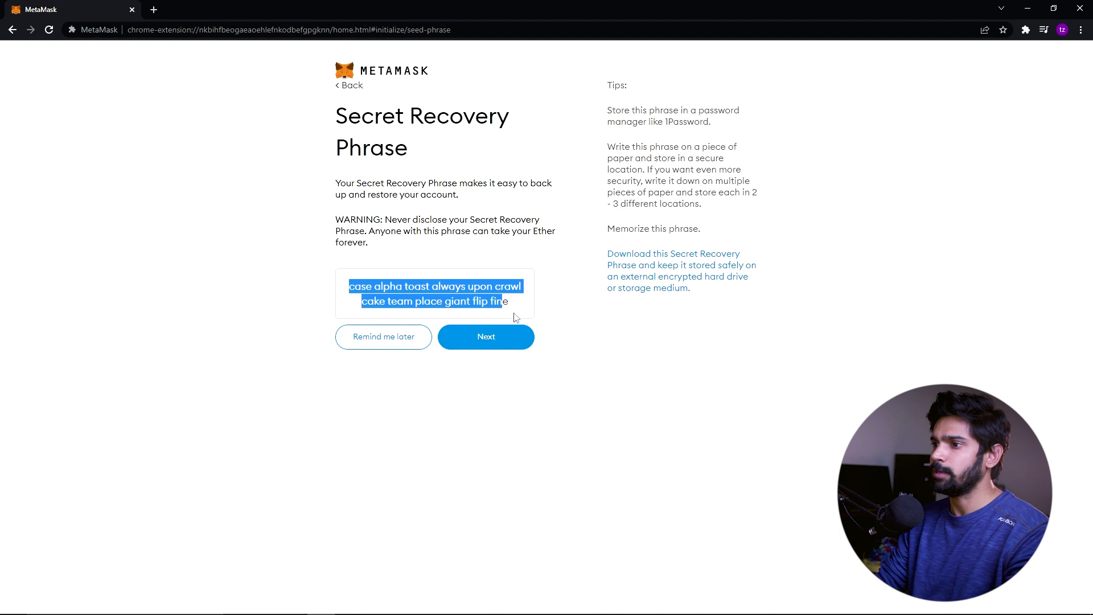
{"action": "left_click", "coordinate": [490, 337]}
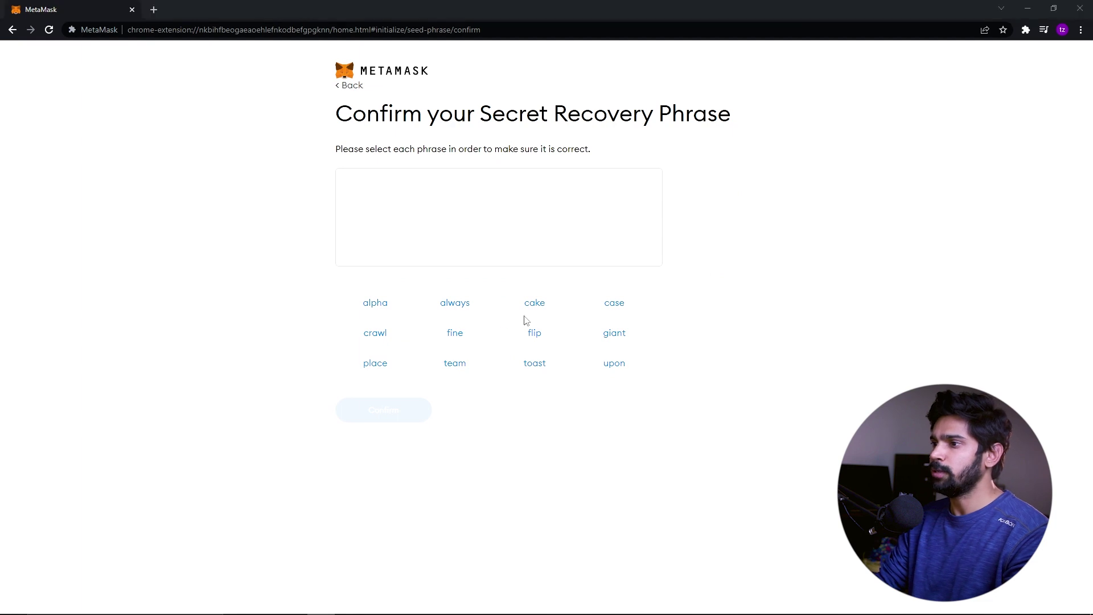
Open the saved screenshot of the recovery phrase in Windows Photo Viewer, un-maximize its window and return to MetaMask in Chrome
{"action": "key", "text": "alt+Tab"}
{"action": "left_click", "coordinate": [656, 340]}
{"action": "double_click", "coordinate": [581, 245]}
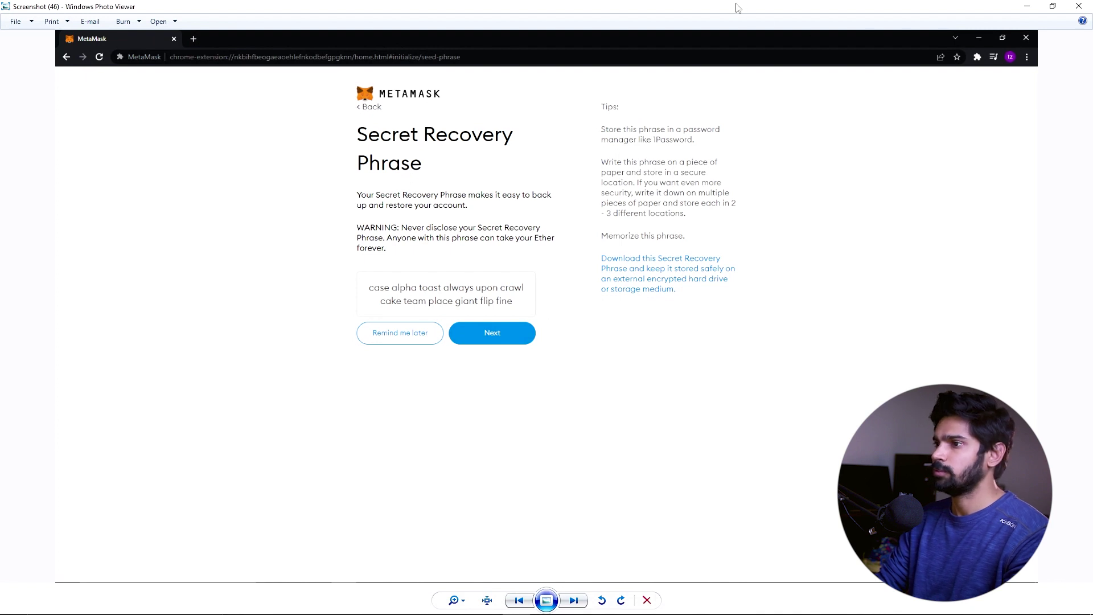
{"action": "key", "text": "alt+Tab"}
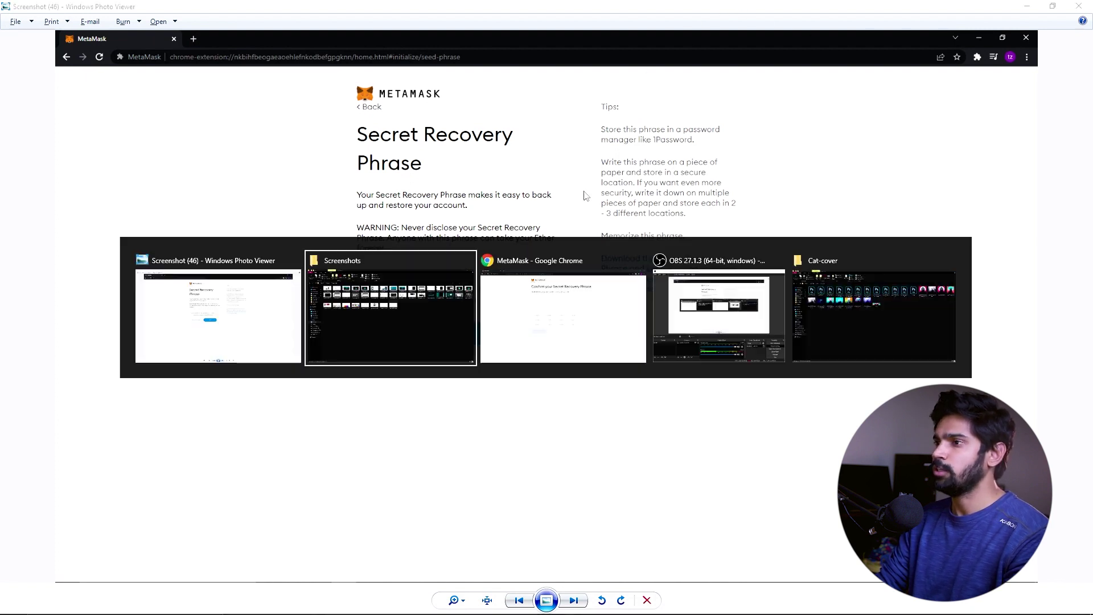
{"action": "key", "text": "alt+Tab"}
{"action": "key", "text": "alt+Tab"}
{"action": "left_click", "coordinate": [367, 302]}
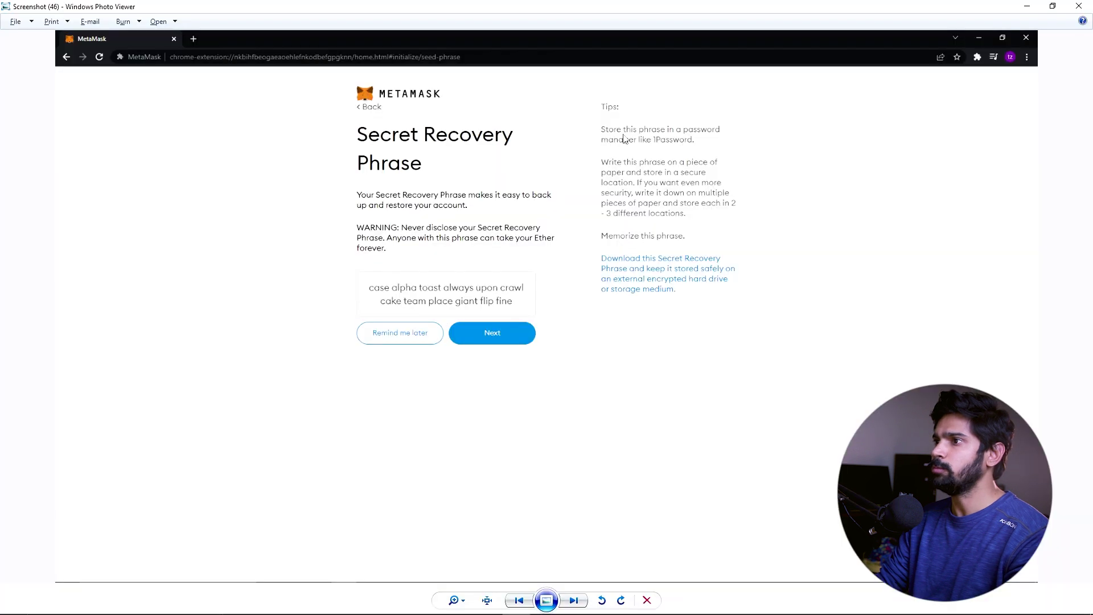
{"action": "left_click", "coordinate": [1050, 6]}
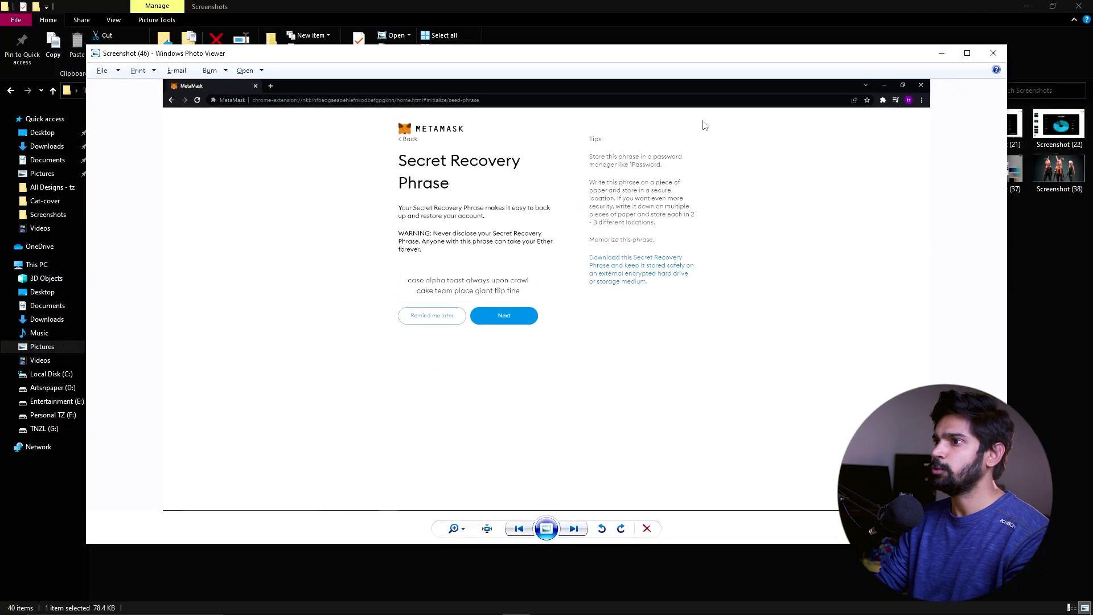
{"action": "key", "text": "alt+Tab"}
{"action": "key", "text": "alt+Tab"}
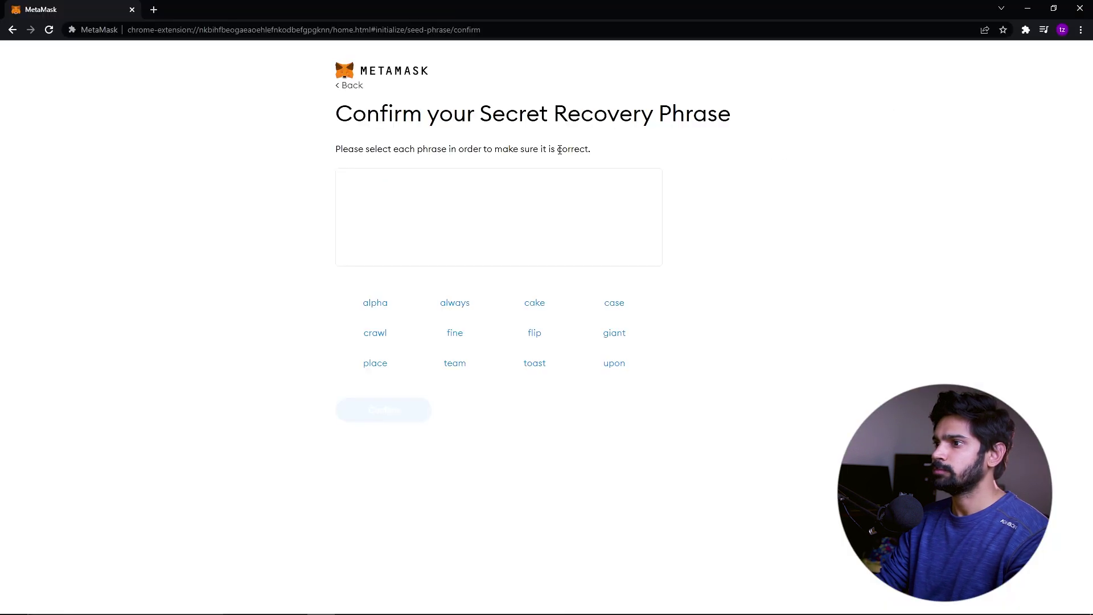
Check the recovery phrase screenshot in Windows Photo Viewer and select the first three words of the Secret Recovery Phrase in MetaMask in Chrome
{"action": "key", "text": "alt+Tab"}
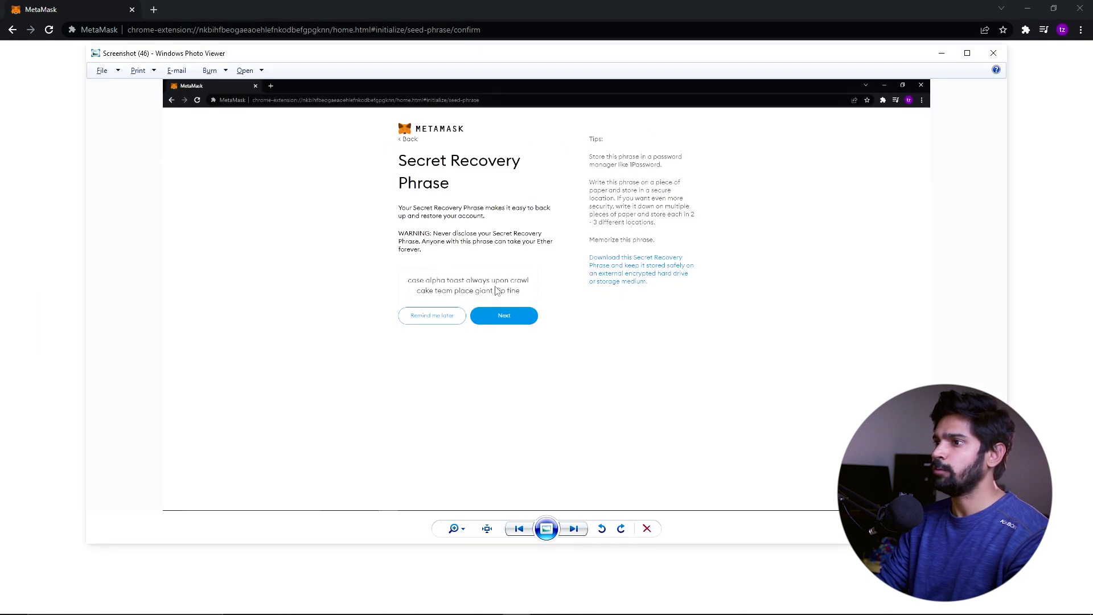
{"action": "key", "text": "alt+Tab"}
{"action": "key", "text": "alt+Tab"}
{"action": "key", "text": "alt+Tab"}
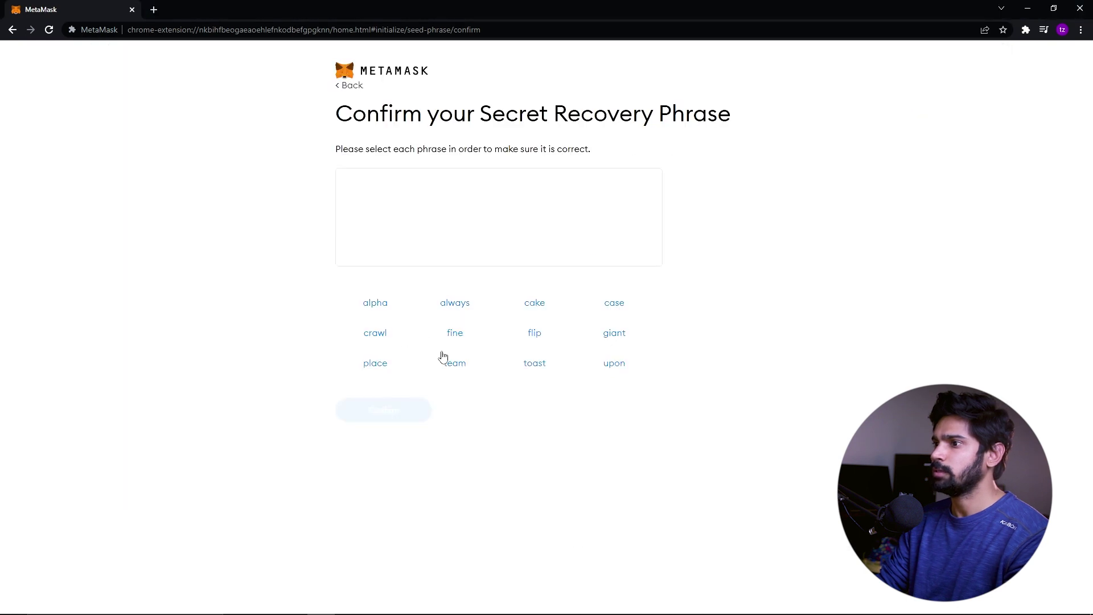
{"action": "left_click", "coordinate": [610, 307]}
{"action": "left_click", "coordinate": [395, 313]}
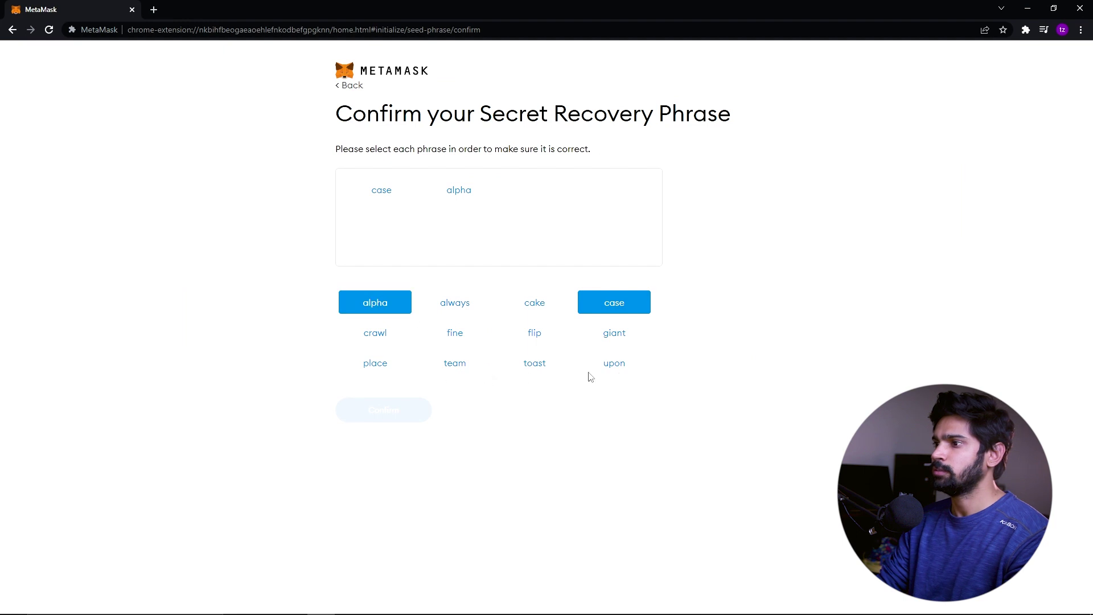
{"action": "key", "text": "alt+Tab"}
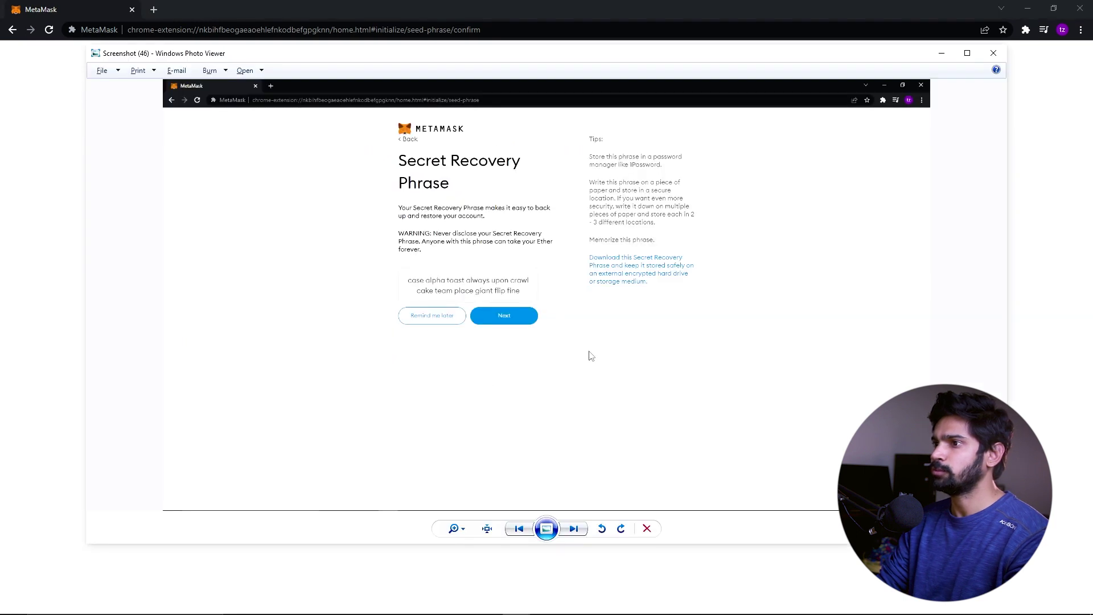
{"action": "key", "text": "alt+Tab"}
{"action": "key", "text": "alt+Tab"}
{"action": "key", "text": "alt+Tab"}
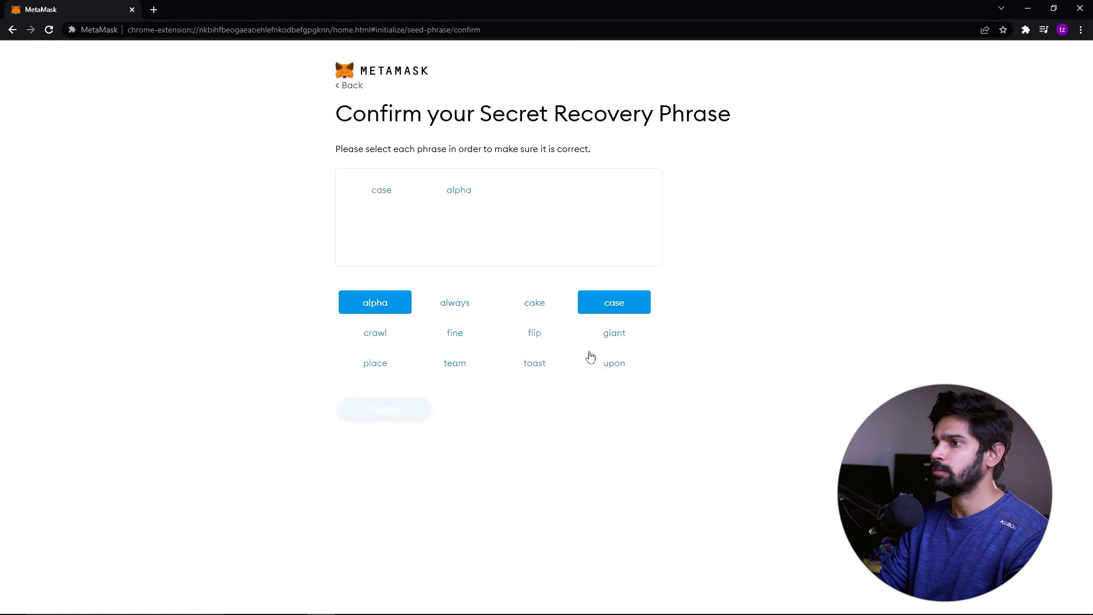
{"action": "left_click", "coordinate": [527, 364]}
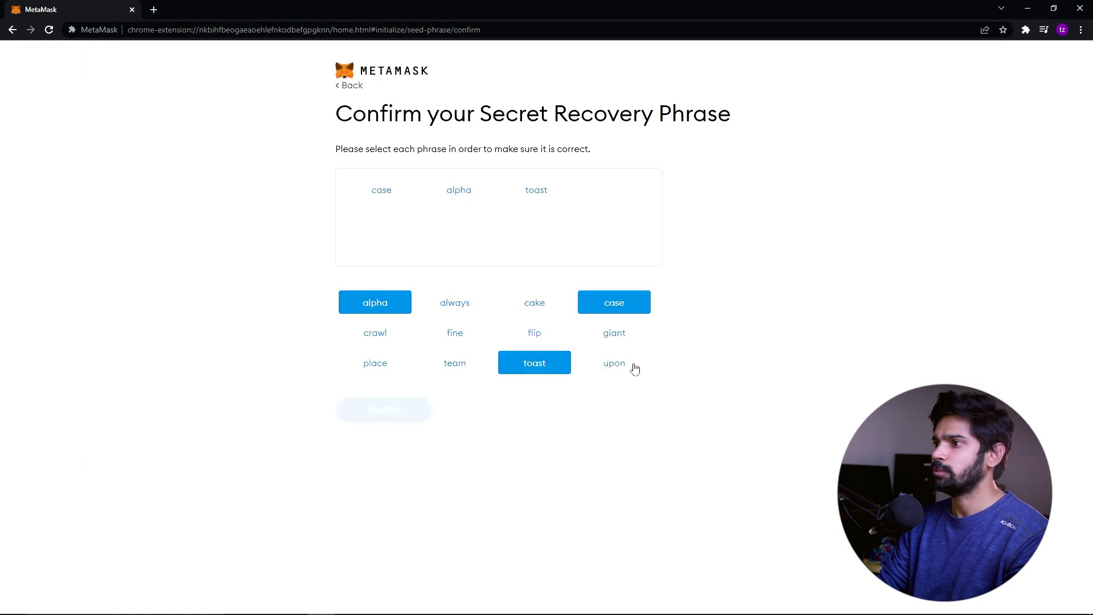
Check the screenshot in Windows Photo Viewer again and select the fourth to sixth words of the Secret Recovery Phrase in MetaMask
{"action": "key", "text": "alt+Tab"}
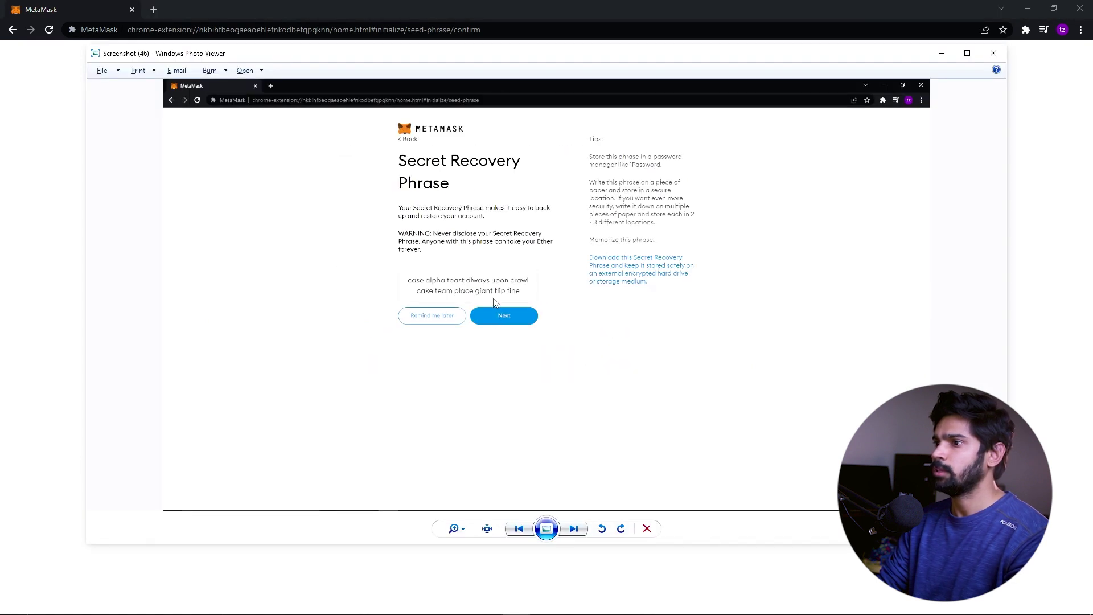
{"action": "key", "text": "alt+Tab"}
{"action": "left_click", "coordinate": [454, 307]}
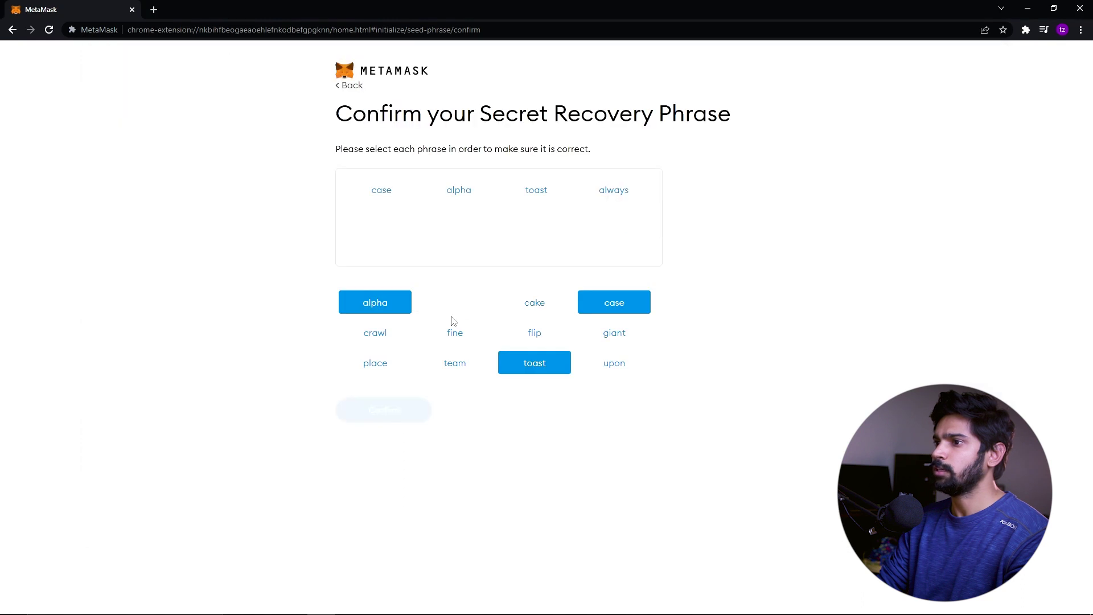
{"action": "left_click", "coordinate": [611, 363]}
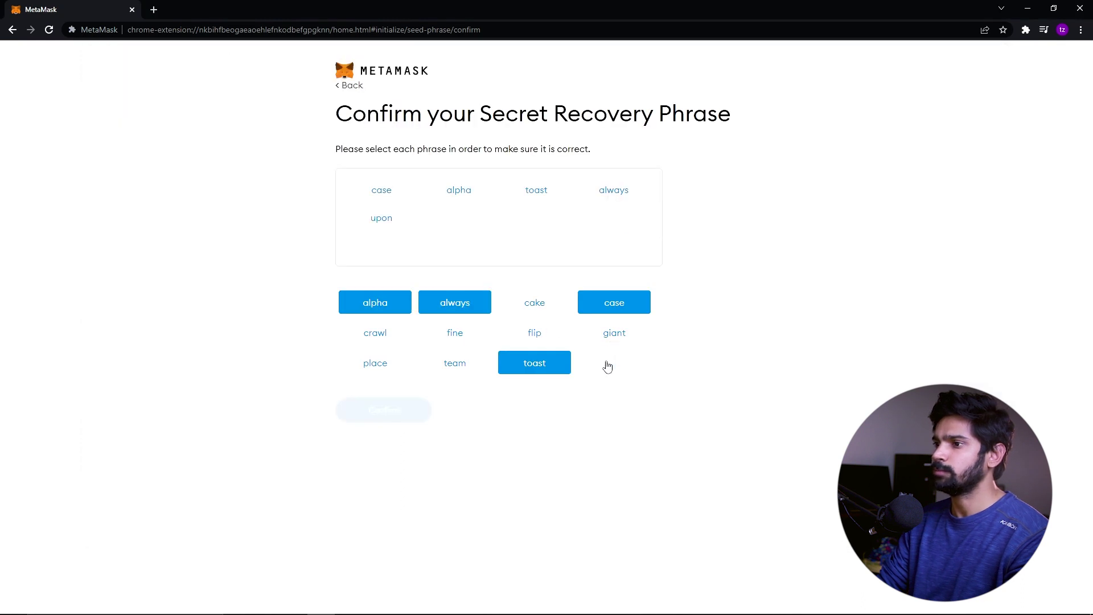
{"action": "left_click", "coordinate": [383, 336]}
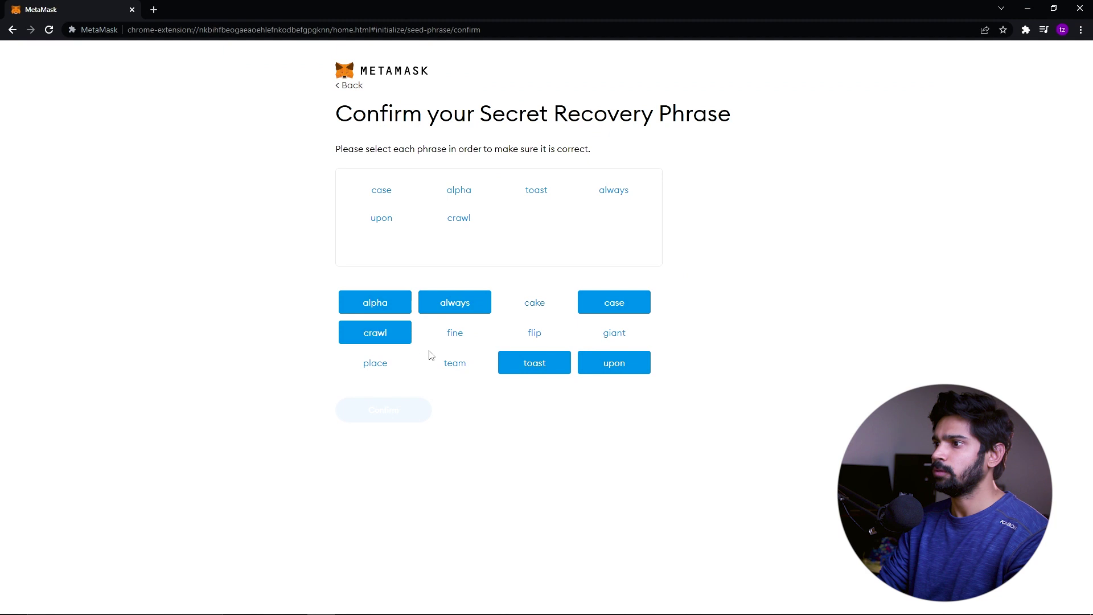
Select the seventh to ninth words of the Secret Recovery Phrase in MetaMask, comparing with the screenshot in Windows Photo Viewer
{"action": "key", "text": "alt+Tab"}
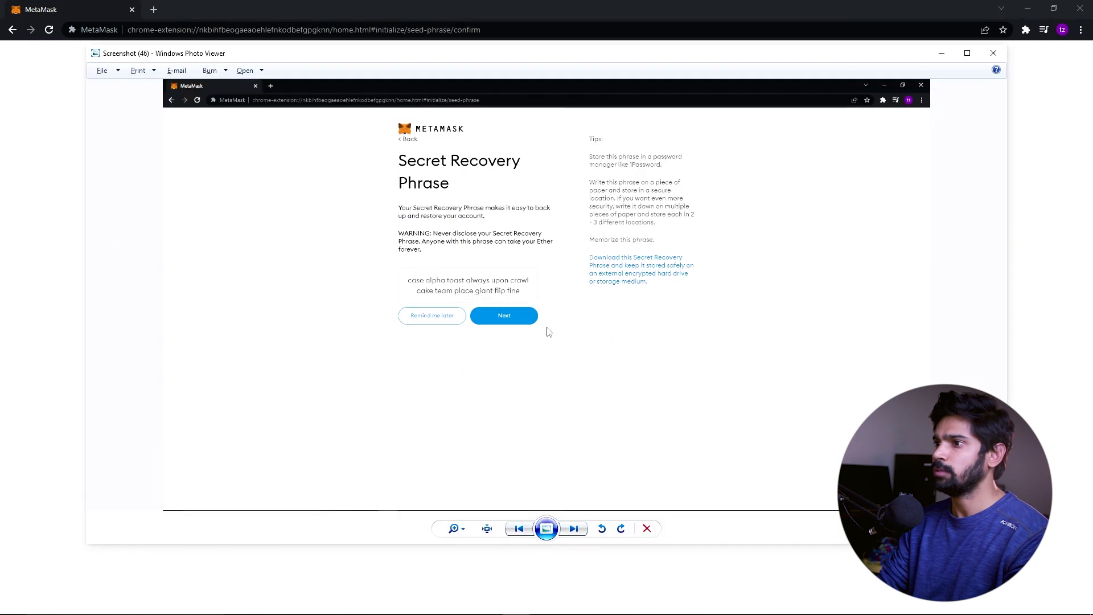
{"action": "key", "text": "alt+Tab"}
{"action": "left_click", "coordinate": [507, 307]}
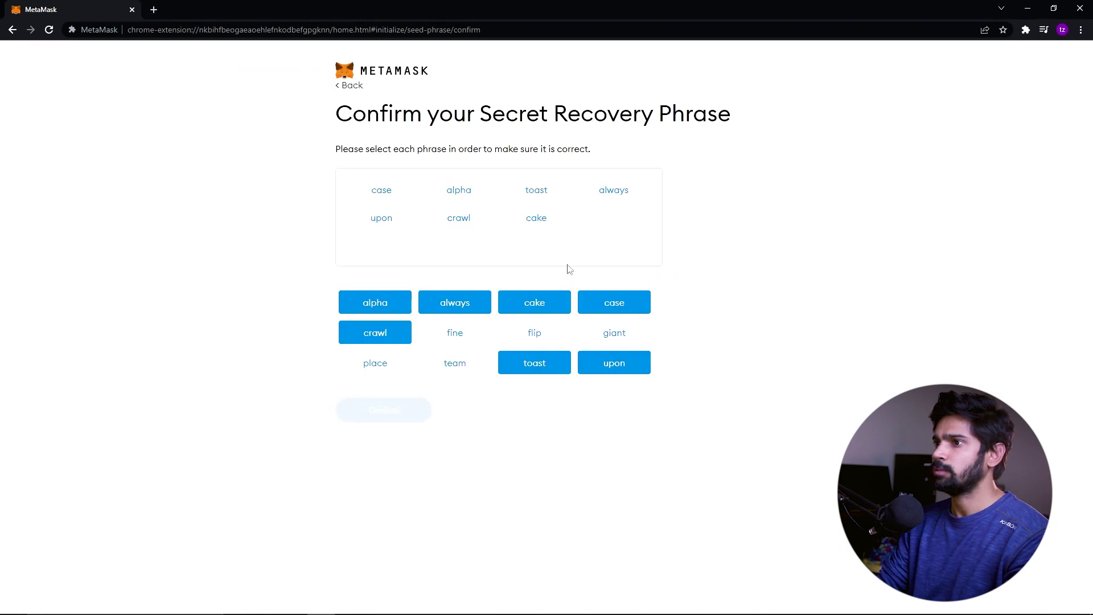
{"action": "key", "text": "alt+Tab"}
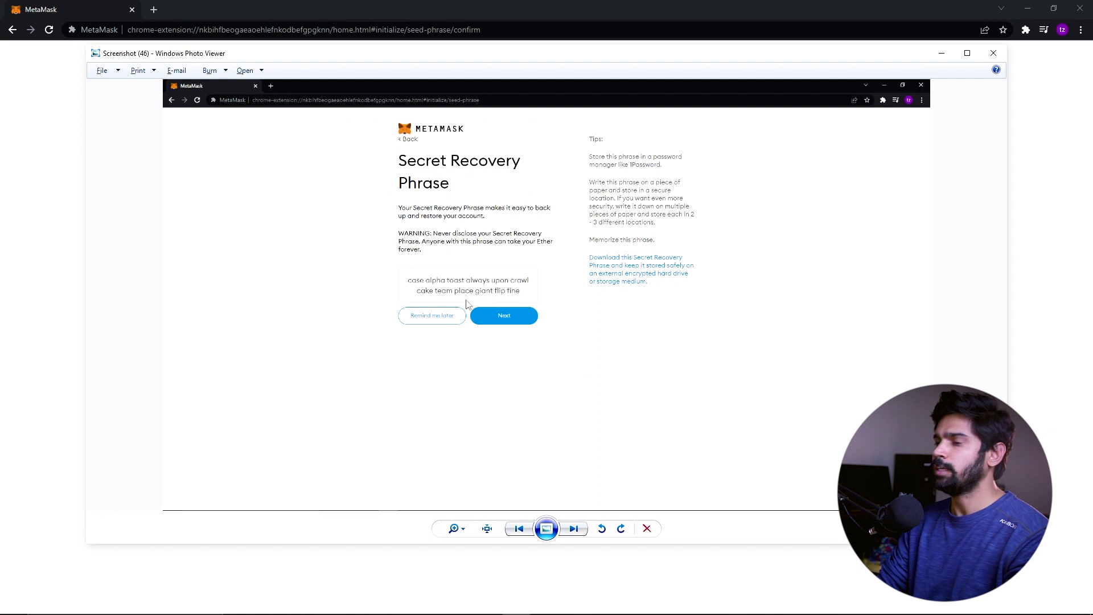
{"action": "key", "text": "alt+Tab"}
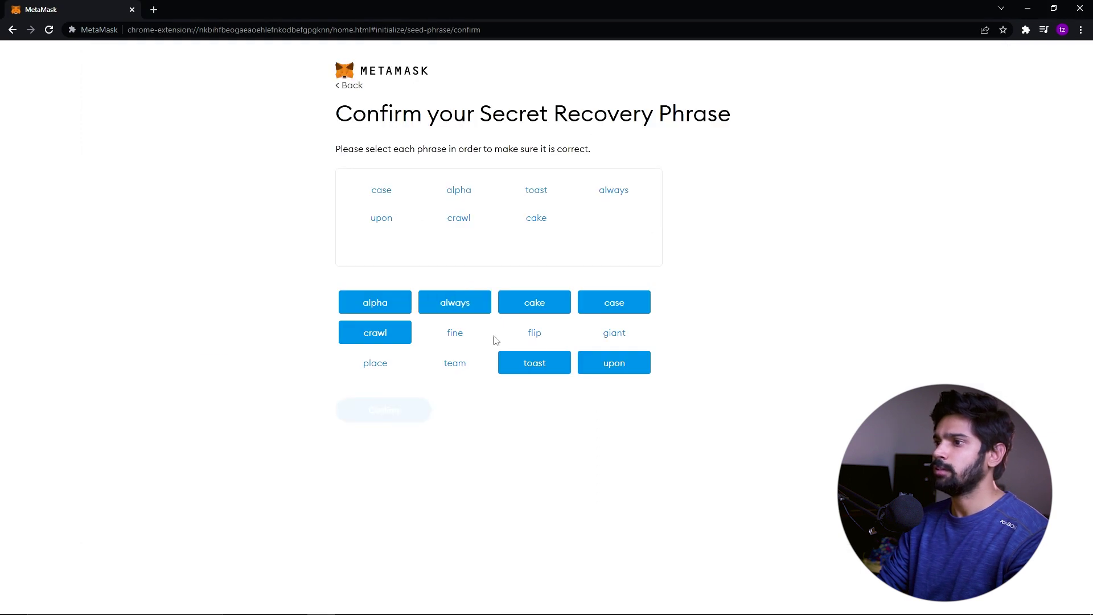
{"action": "left_click", "coordinate": [466, 360]}
{"action": "left_click", "coordinate": [377, 361]}
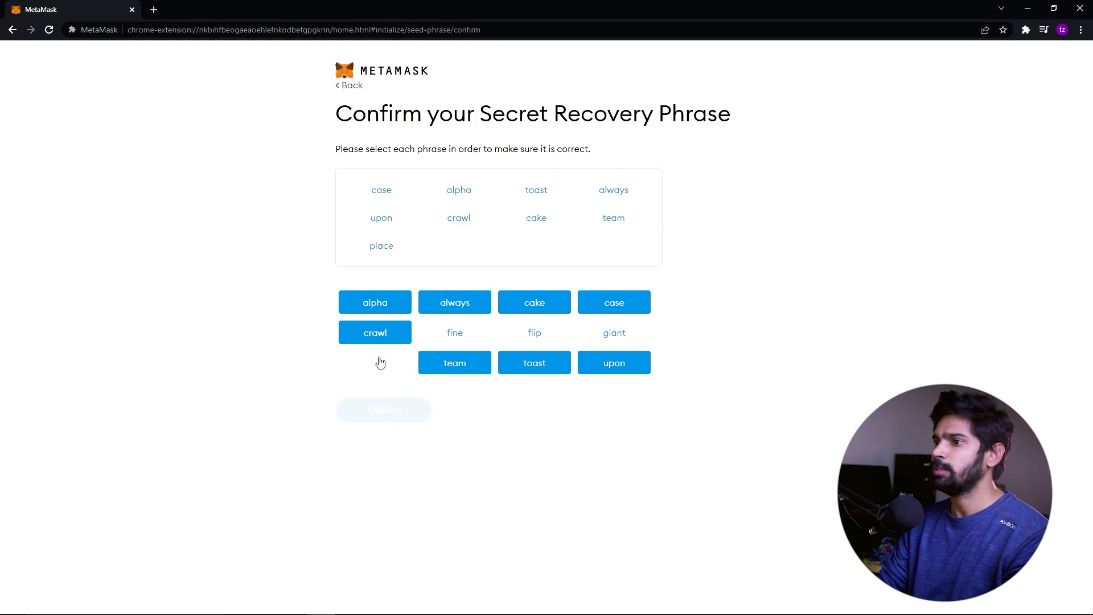
Select the last three words of the Secret Recovery Phrase, checking the screenshot in Windows Photo Viewer, and confirm the phrase in MetaMask
{"action": "left_click", "coordinate": [614, 333]}
{"action": "key", "text": "alt+Tab"}
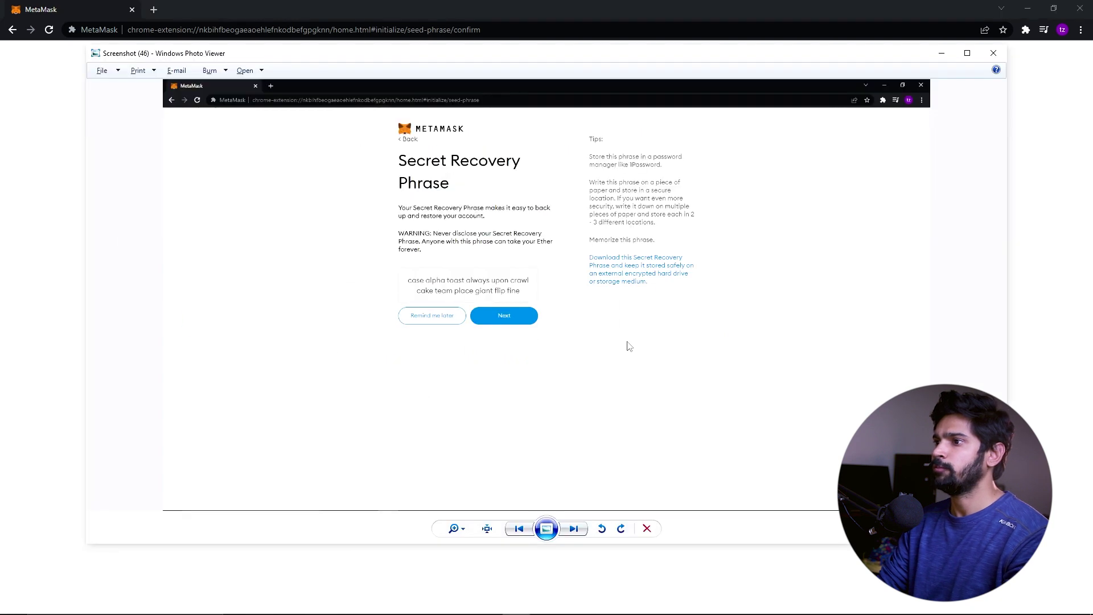
{"action": "key", "text": "alt+Tab"}
{"action": "left_click", "coordinate": [532, 336]}
{"action": "left_click", "coordinate": [454, 333]}
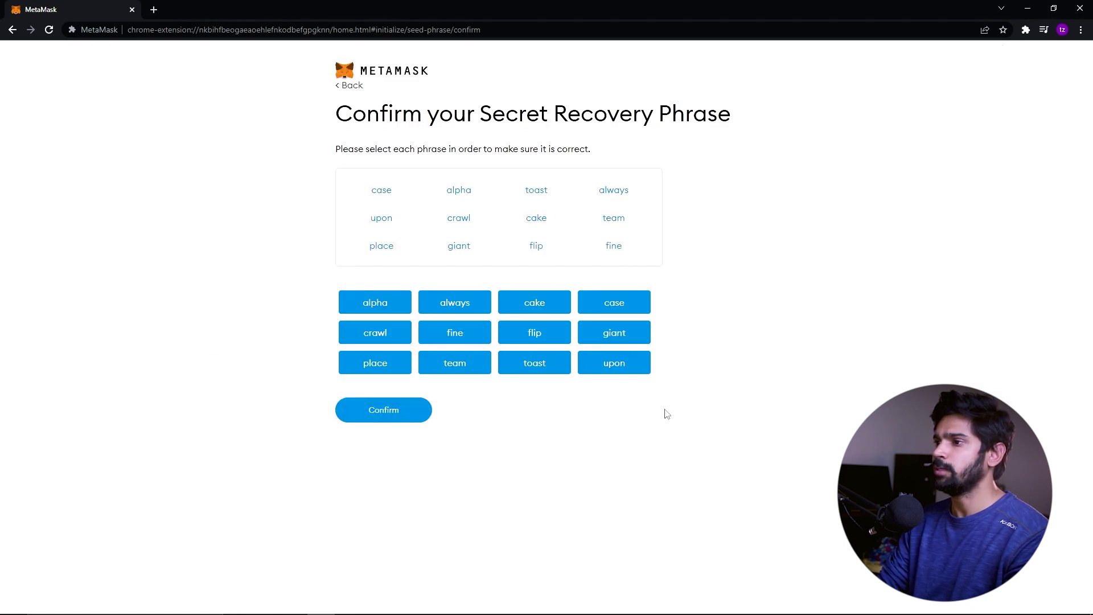
{"action": "left_click", "coordinate": [412, 417]}
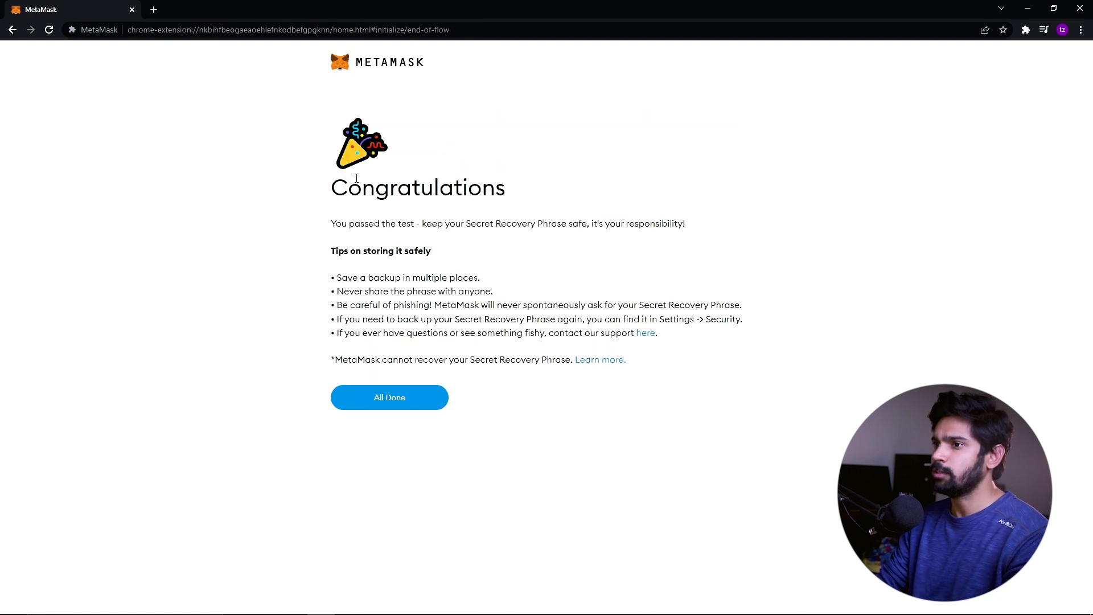
Read the note on keeping the recovery phrase safe, finish the wallet setup and close the What's new notice
{"action": "left_click_drag", "start_coordinate": [336, 224], "coordinate": [543, 238]}
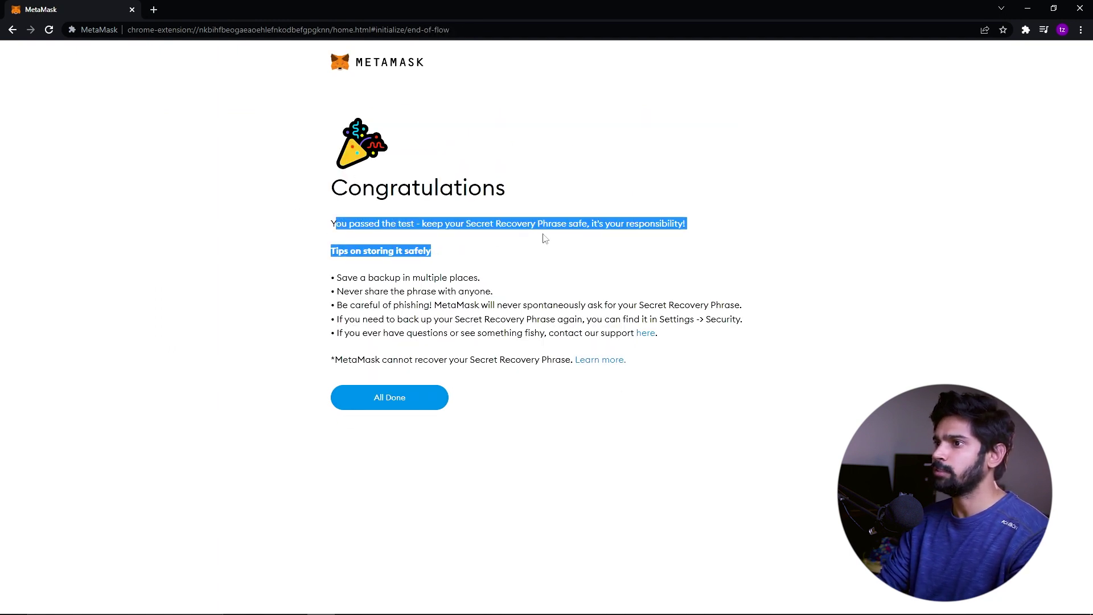
{"action": "left_click", "coordinate": [508, 252]}
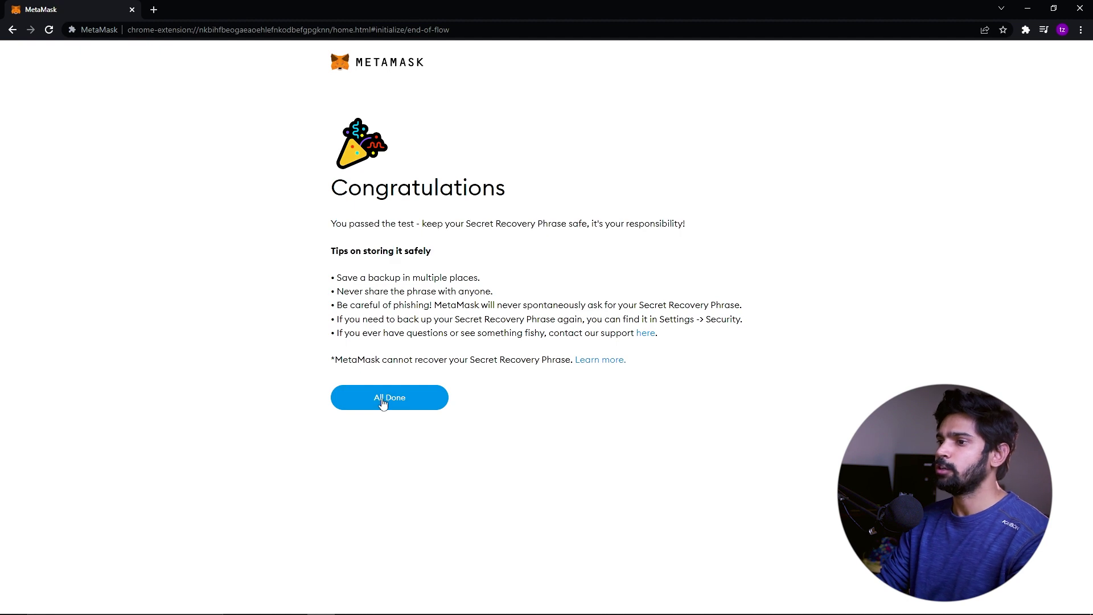
{"action": "left_click", "coordinate": [415, 411]}
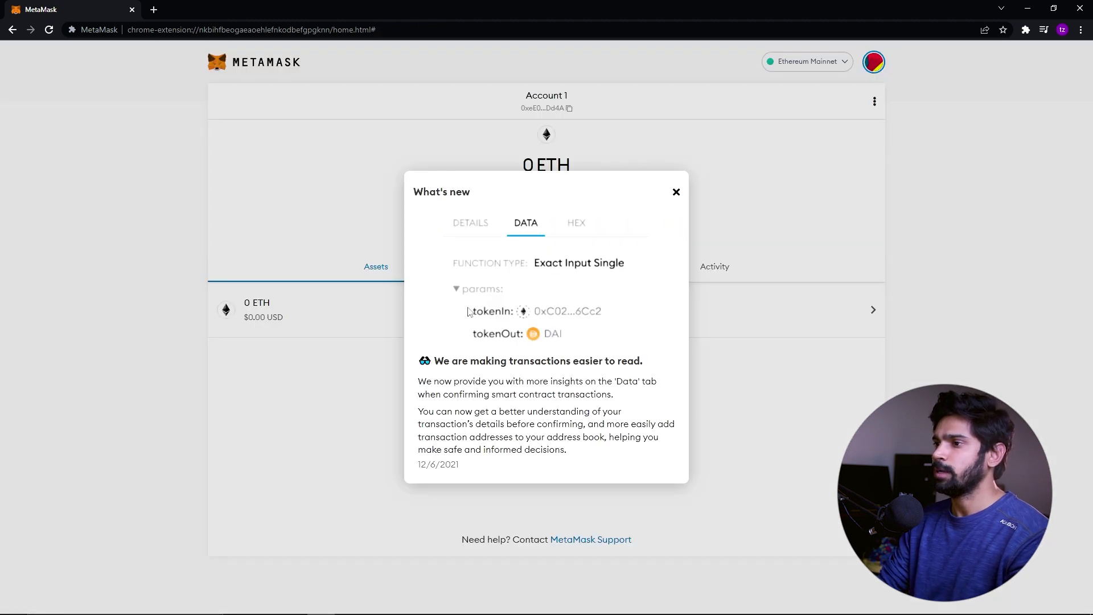
{"action": "left_click", "coordinate": [677, 193]}
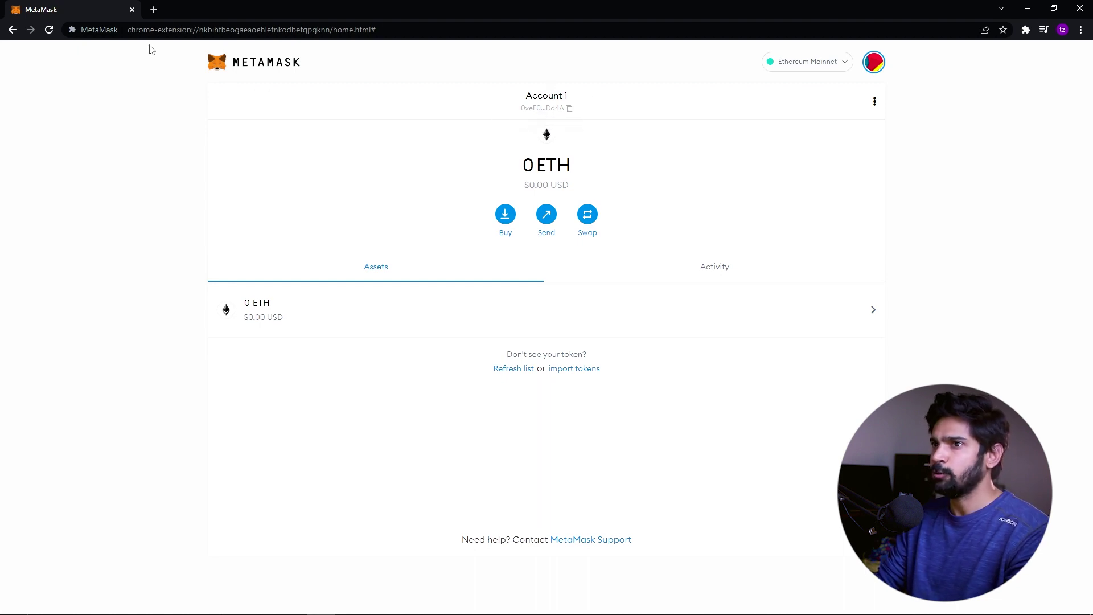
Open opensea.io in a new tab, view the MetaMask account page briefly and return to OpenSea
{"action": "left_click", "coordinate": [154, 18]}
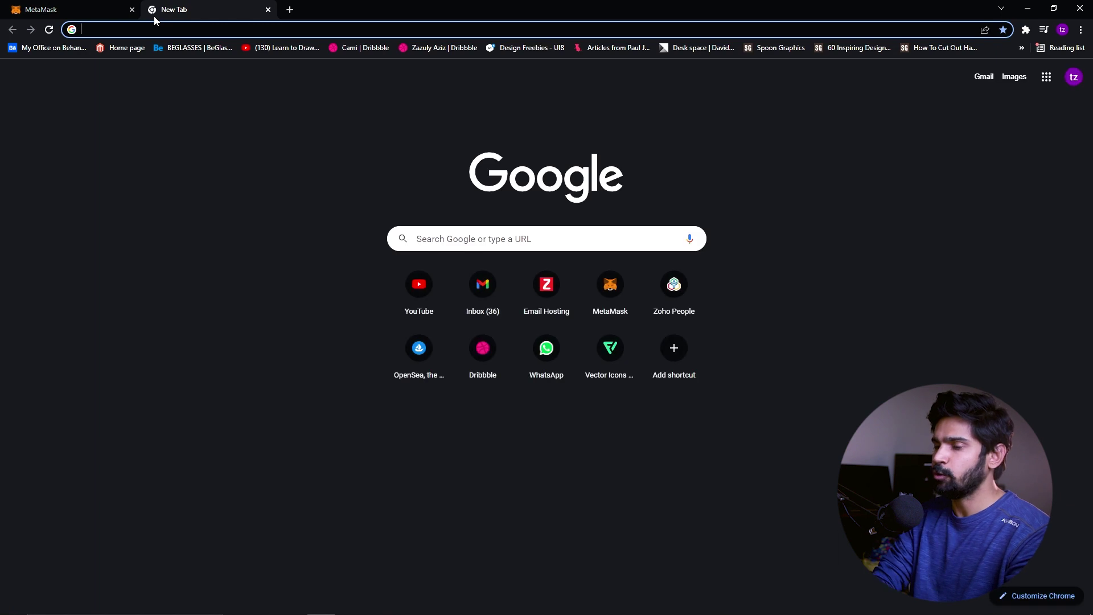
{"action": "type", "text": "open"}
{"action": "key", "text": "Return"}
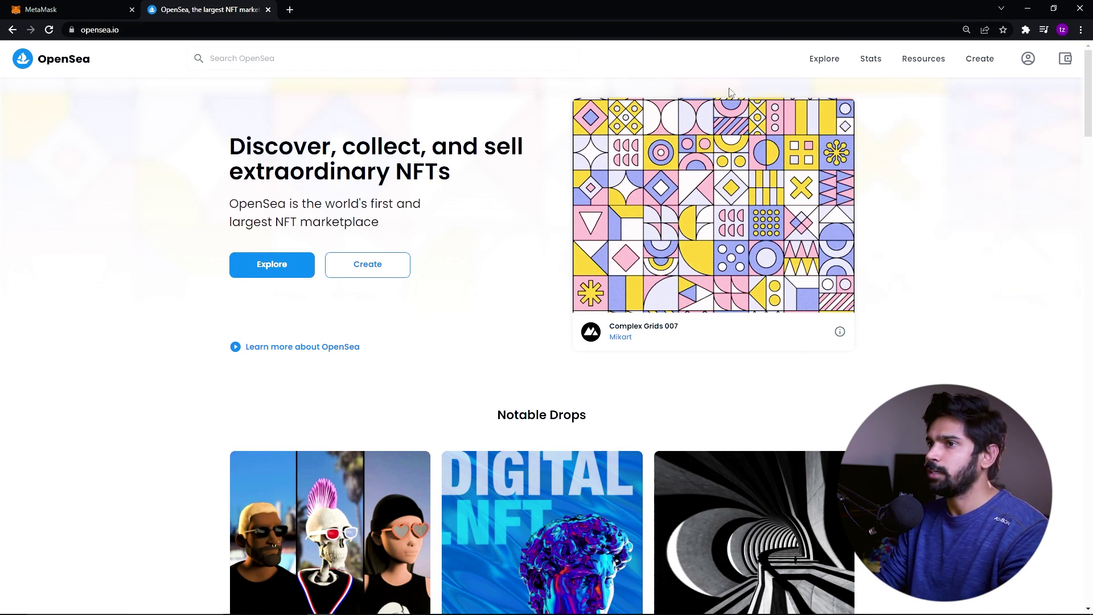
{"action": "left_click", "coordinate": [73, 16]}
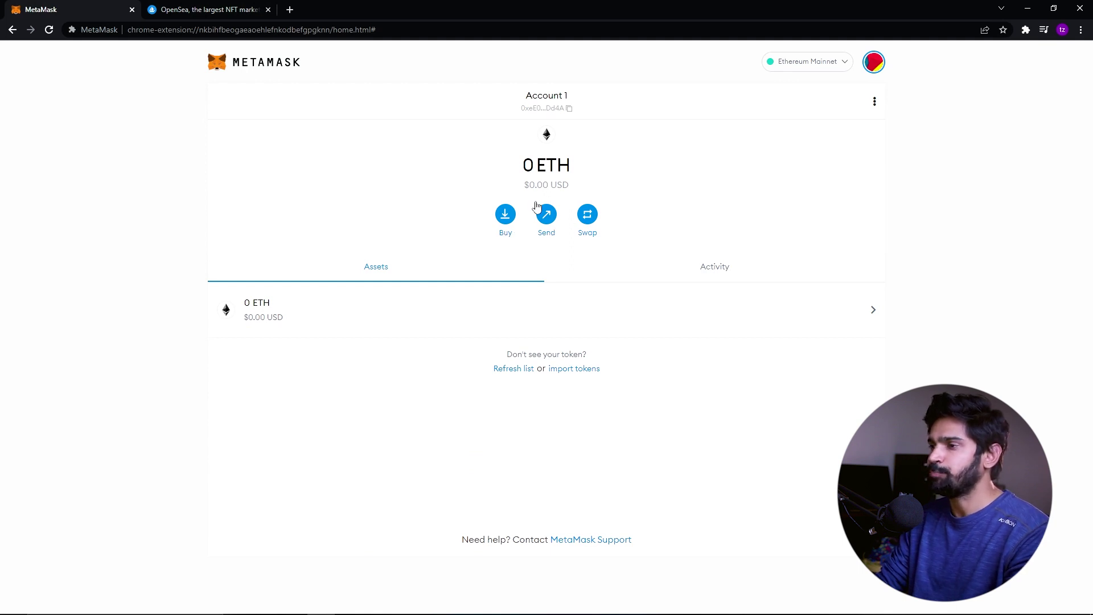
{"action": "left_click", "coordinate": [216, 16]}
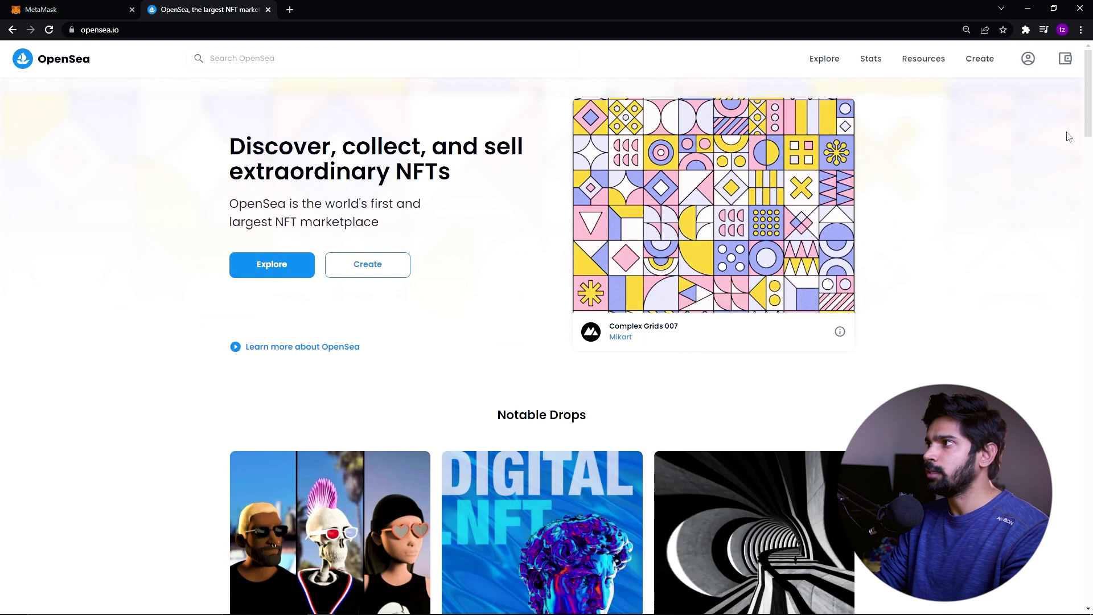
Connect MetaMask's Account 1 to OpenSea as the wallet and close the wallet panel
{"action": "left_click", "coordinate": [1069, 60]}
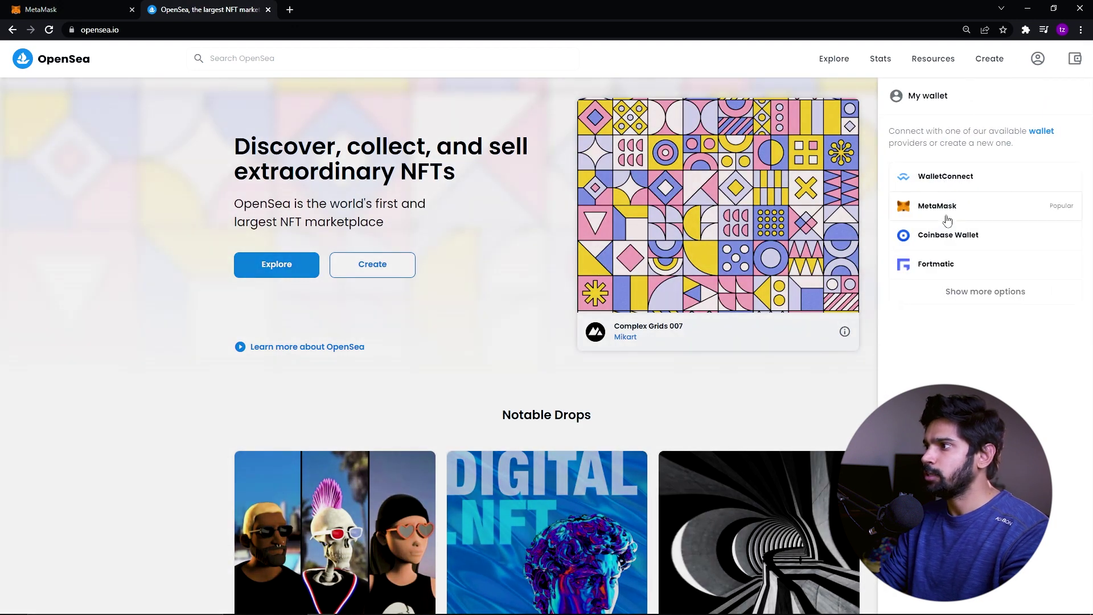
{"action": "left_click", "coordinate": [978, 213]}
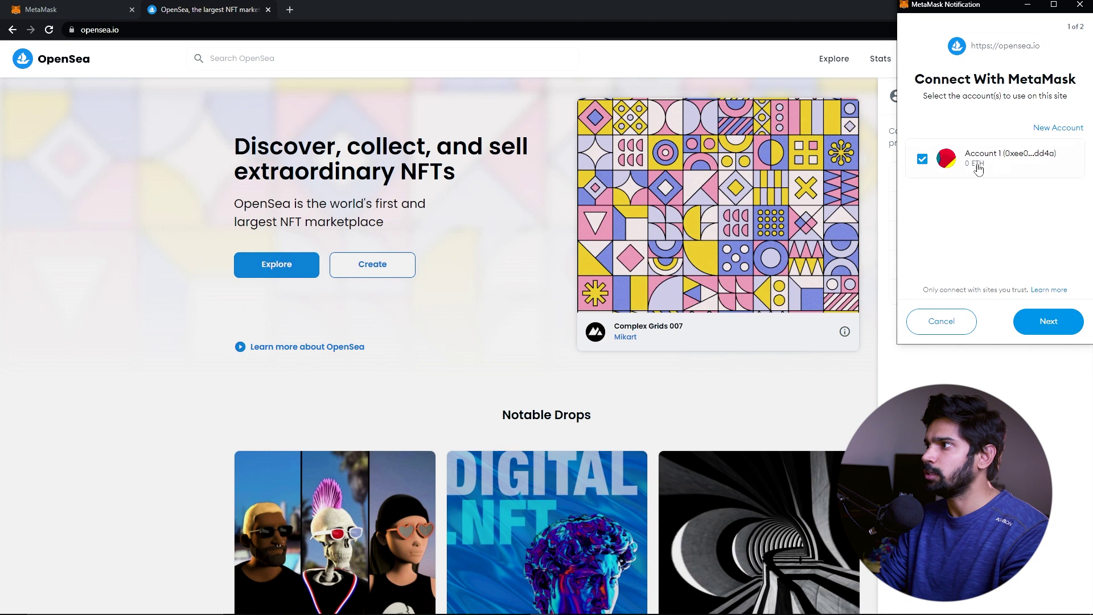
{"action": "left_click", "coordinate": [1045, 322]}
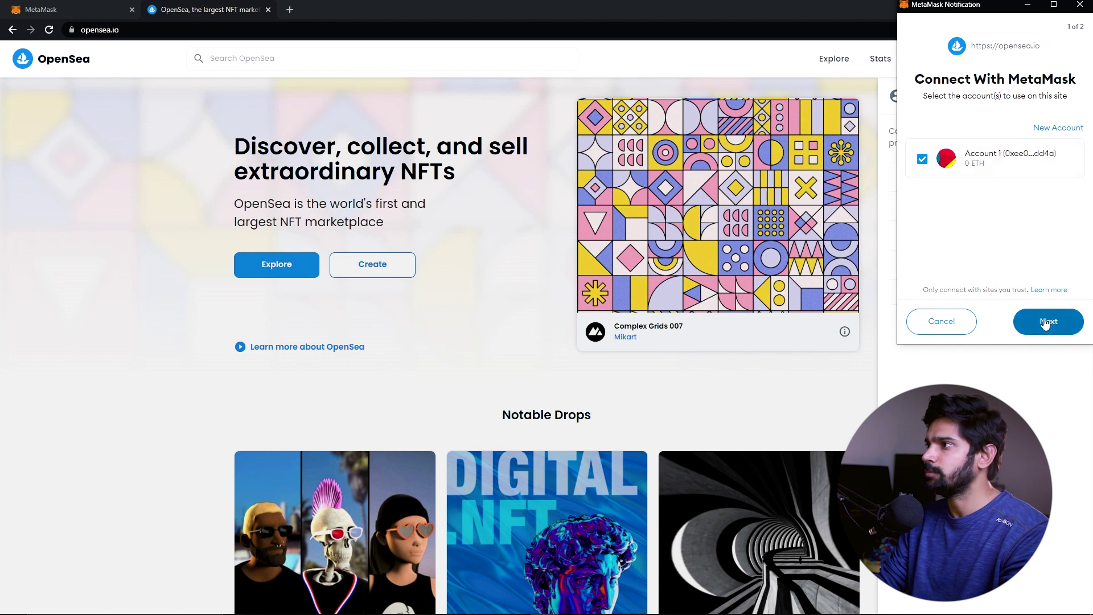
{"action": "left_click", "coordinate": [1044, 325]}
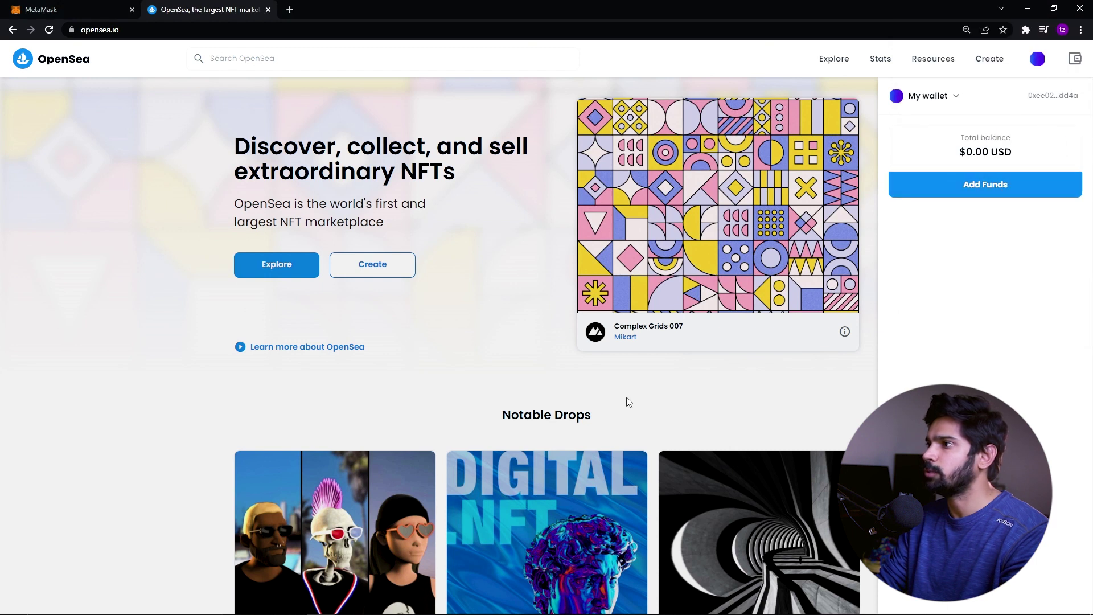
{"action": "left_click", "coordinate": [682, 407]}
Browse OpenSea's All NFTs listing and open the Collectibles category
{"action": "mouse_move", "coordinate": [814, 73]}
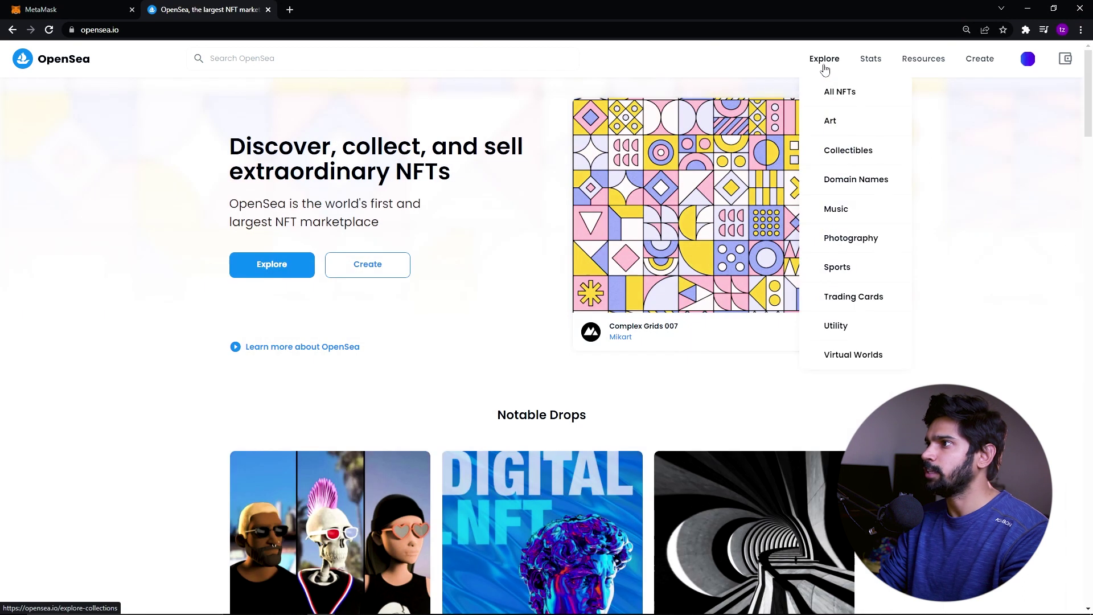
{"action": "left_click", "coordinate": [826, 91]}
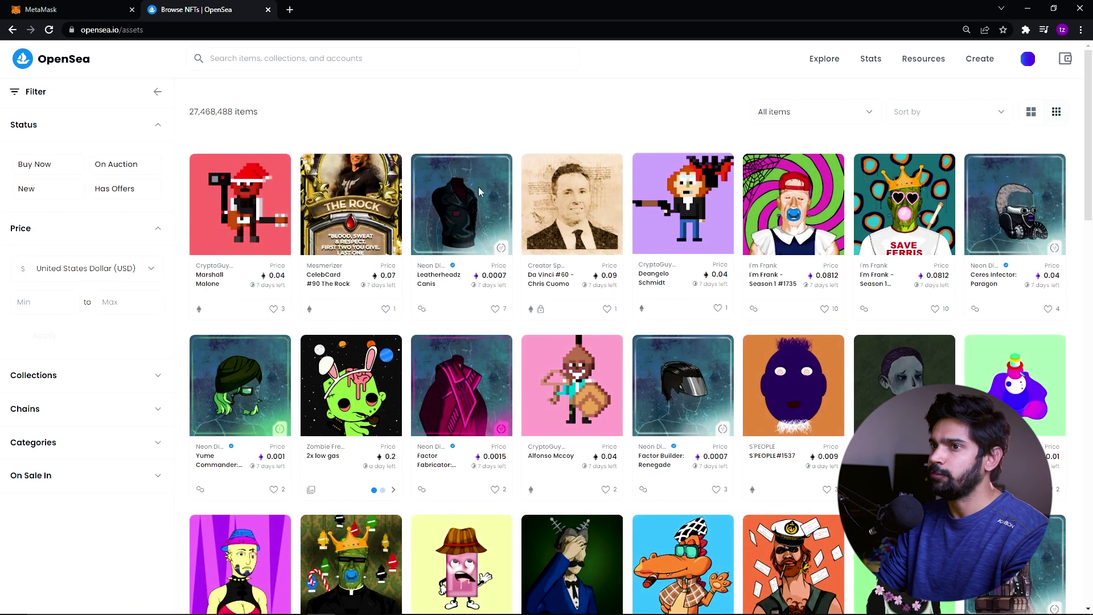
{"action": "scroll", "coordinate": [439, 290], "scroll_direction": "down", "scroll_amount": 6}
{"action": "scroll", "coordinate": [512, 239], "scroll_direction": "up", "scroll_amount": 6}
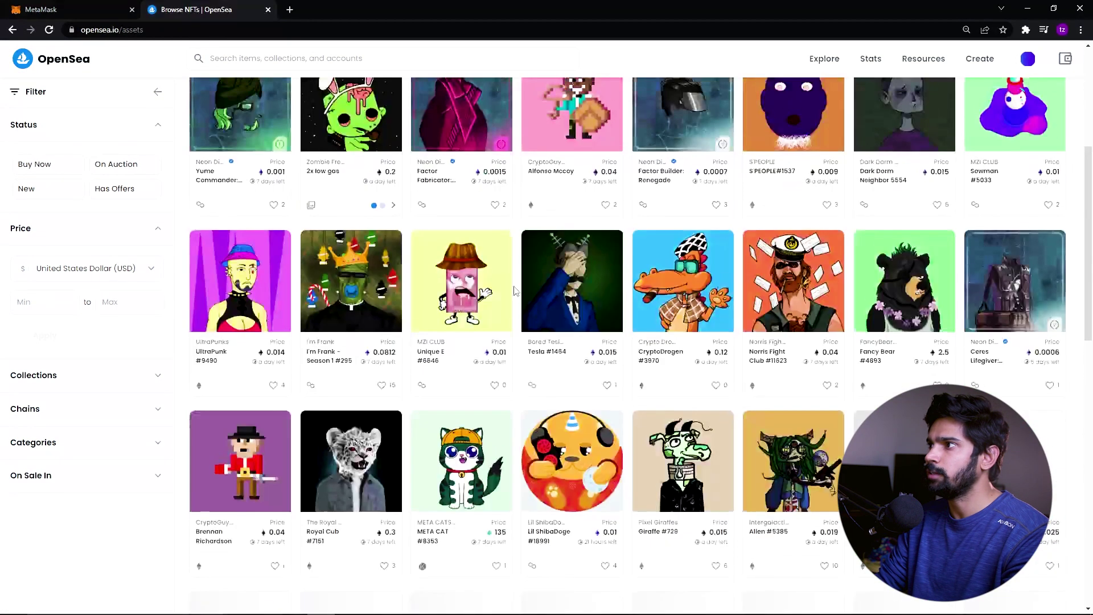
{"action": "mouse_move", "coordinate": [837, 71]}
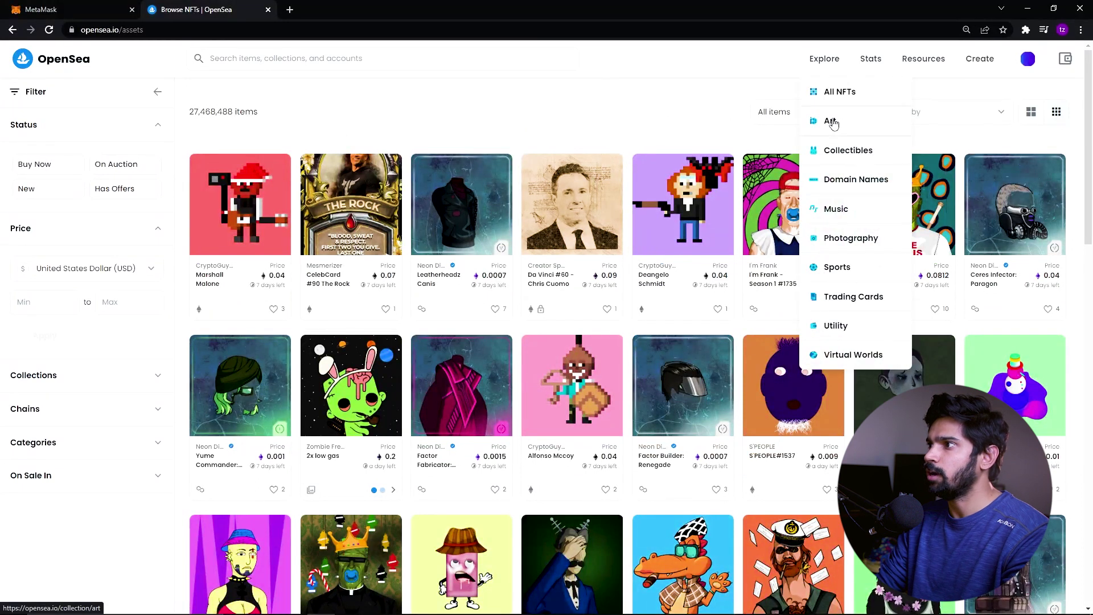
{"action": "left_click", "coordinate": [838, 152]}
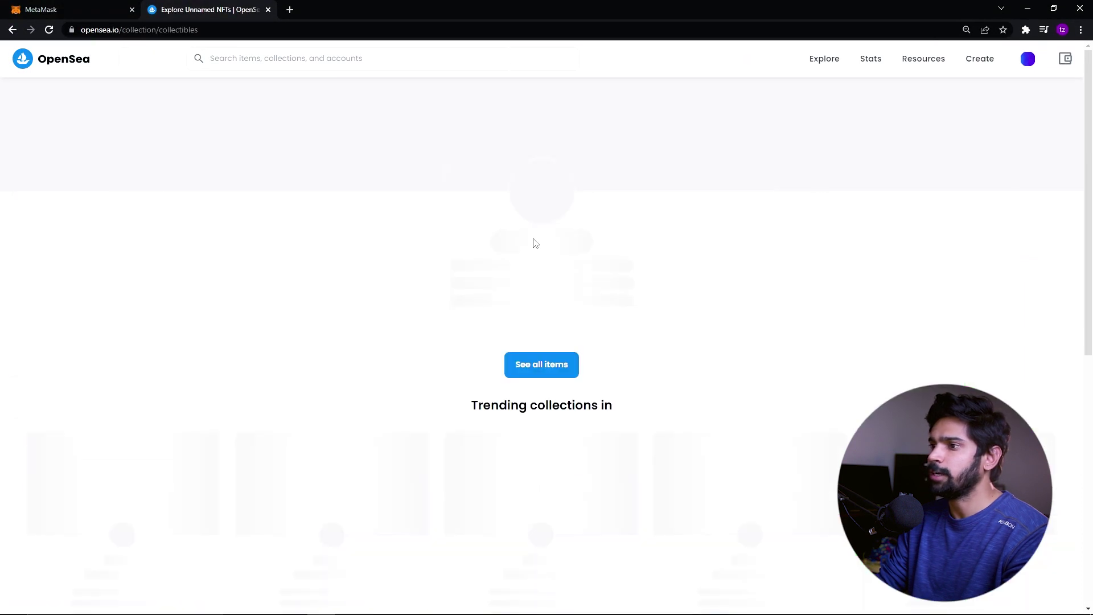
Open the PLAYSK8 Mint, FancyBears Metaverse and Gutter Cat Gang collections in new tabs from the Collectibles listing
{"action": "scroll", "coordinate": [219, 334], "scroll_direction": "down", "scroll_amount": 2}
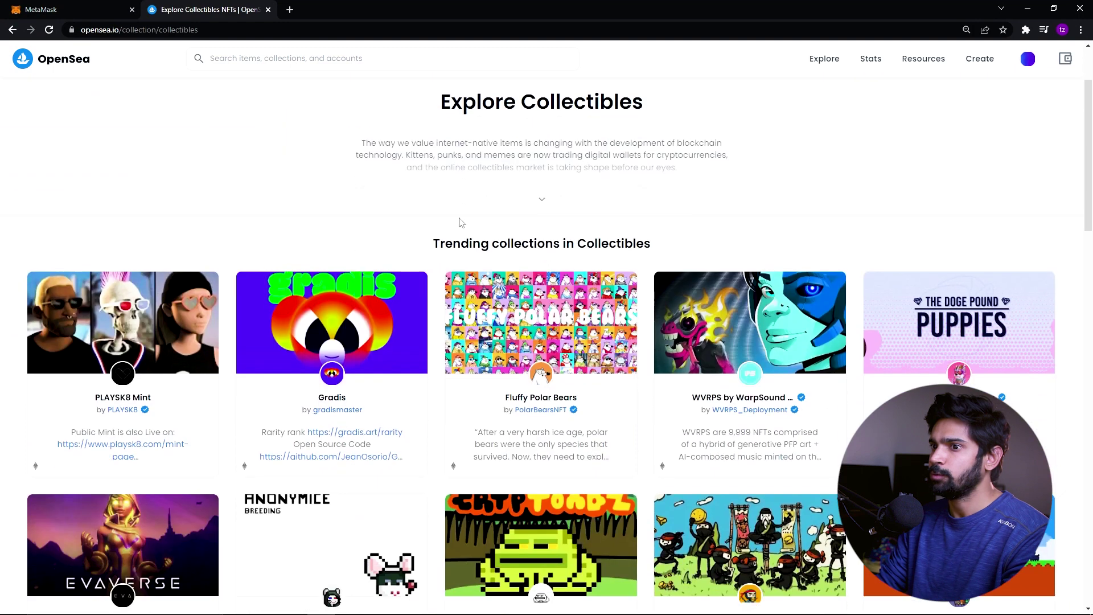
{"action": "middle_click", "coordinate": [220, 335]}
{"action": "scroll", "coordinate": [220, 335], "scroll_direction": "down", "scroll_amount": 8}
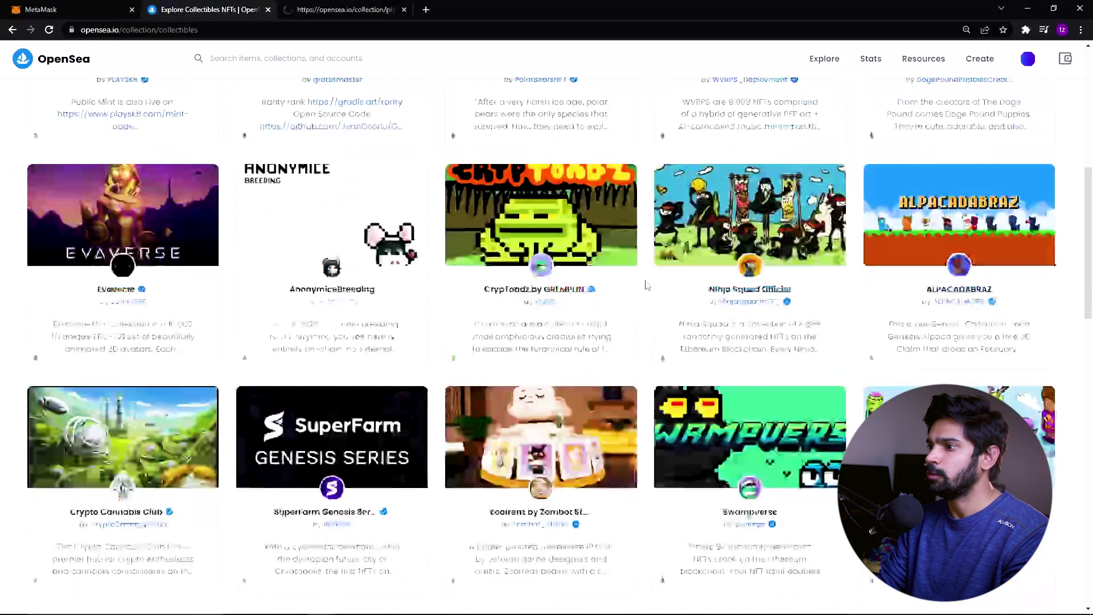
{"action": "scroll", "coordinate": [647, 283], "scroll_direction": "down", "scroll_amount": 4}
{"action": "scroll", "coordinate": [622, 288], "scroll_direction": "down", "scroll_amount": 4}
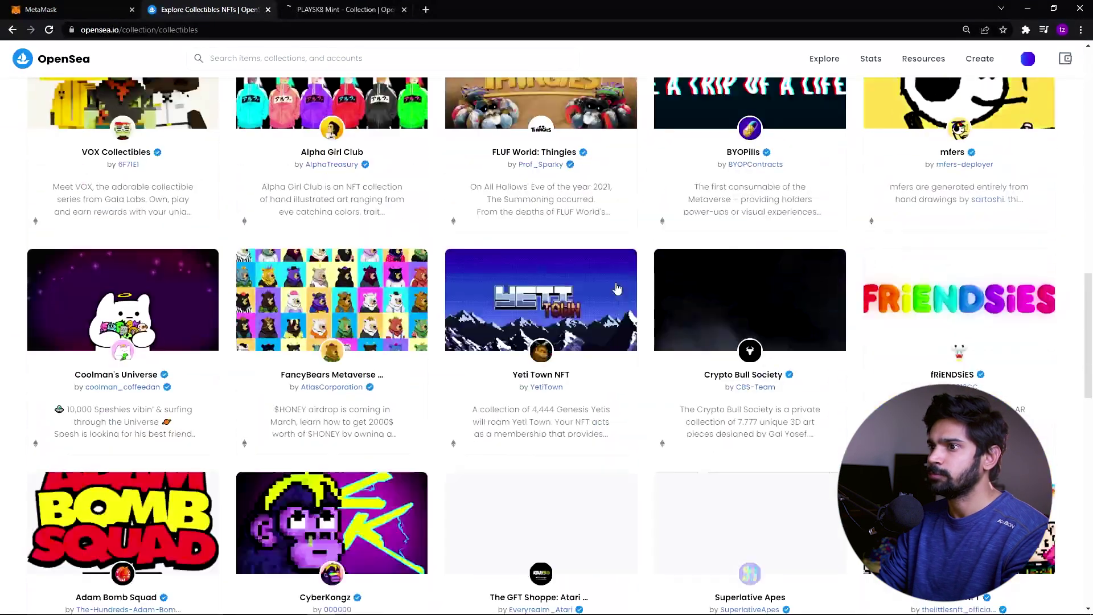
{"action": "middle_click", "coordinate": [303, 308]}
{"action": "scroll", "coordinate": [399, 365], "scroll_direction": "down", "scroll_amount": 6}
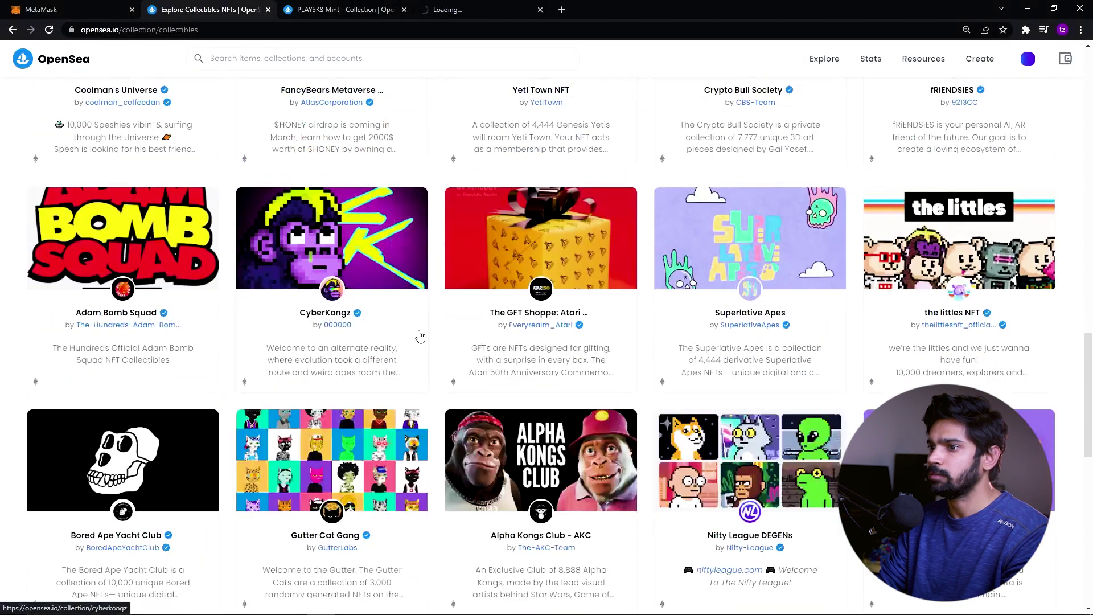
{"action": "middle_click", "coordinate": [398, 197]}
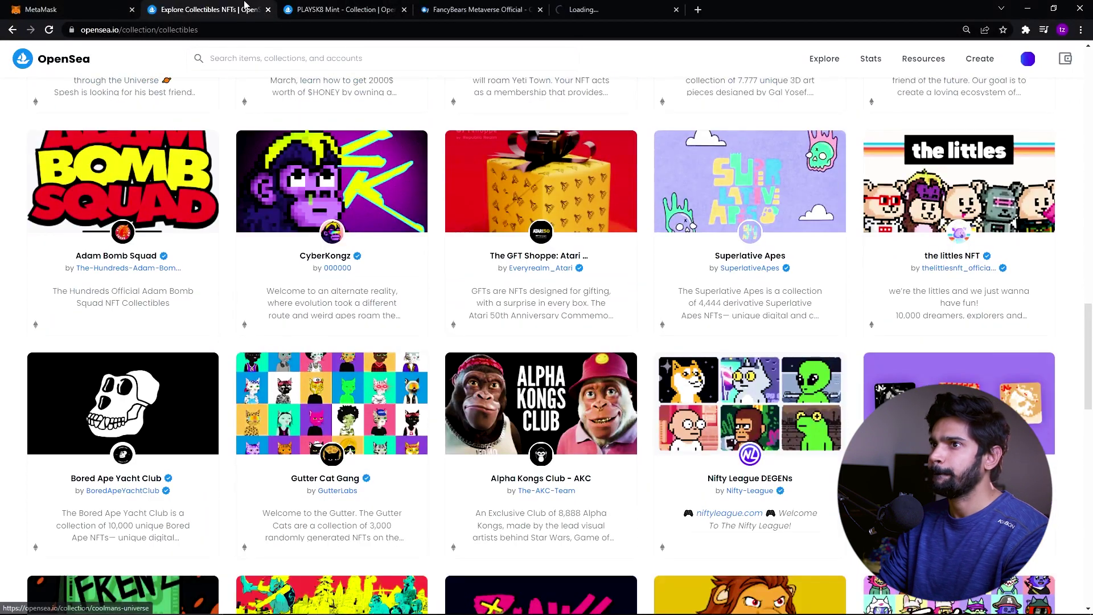
View the PLAYSK8 Mint collection page and close its tab
{"action": "left_click", "coordinate": [342, 9]}
{"action": "scroll", "coordinate": [738, 259], "scroll_direction": "down", "scroll_amount": 4}
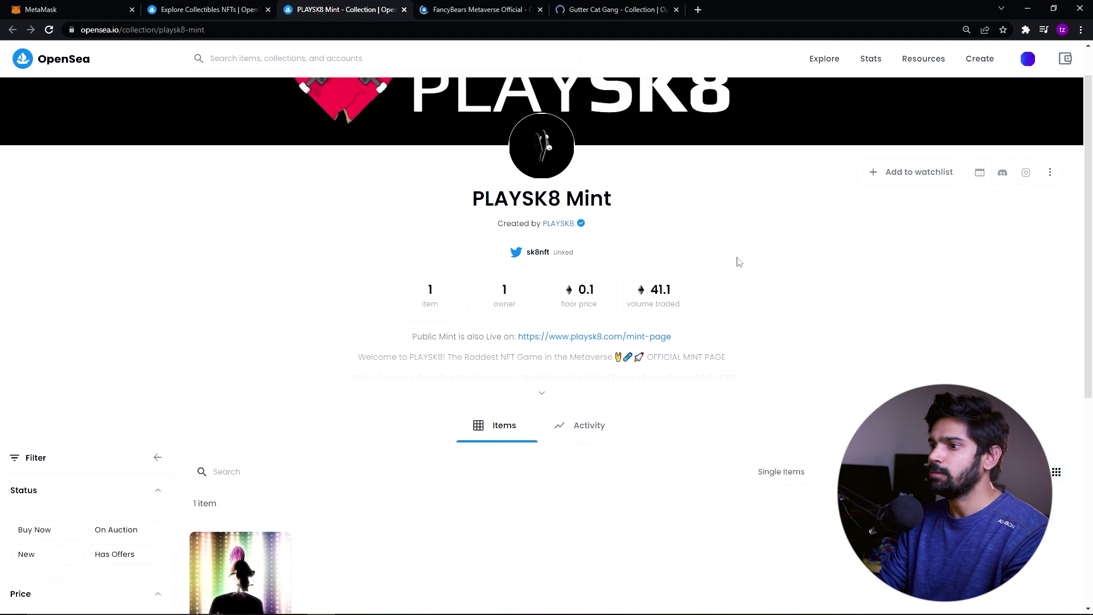
{"action": "middle_click", "coordinate": [355, 7]}
Look through the items and collection details of FancyBears Metaverse Official
{"action": "scroll", "coordinate": [573, 261], "scroll_direction": "down", "scroll_amount": 4}
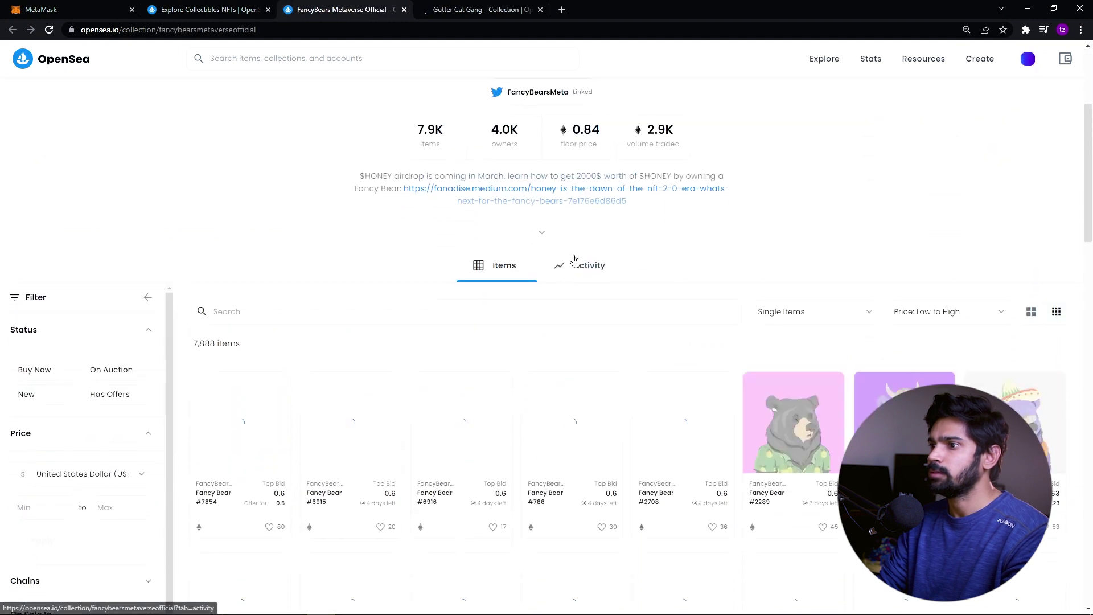
{"action": "scroll", "coordinate": [630, 259], "scroll_direction": "down", "scroll_amount": 4}
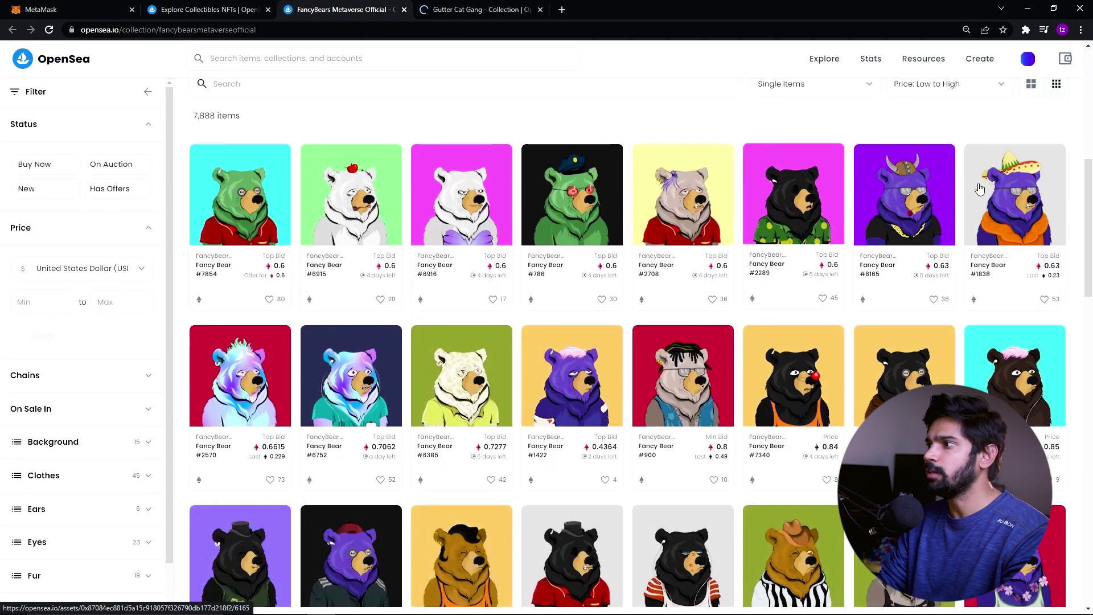
{"action": "scroll", "coordinate": [391, 363], "scroll_direction": "up", "scroll_amount": 8}
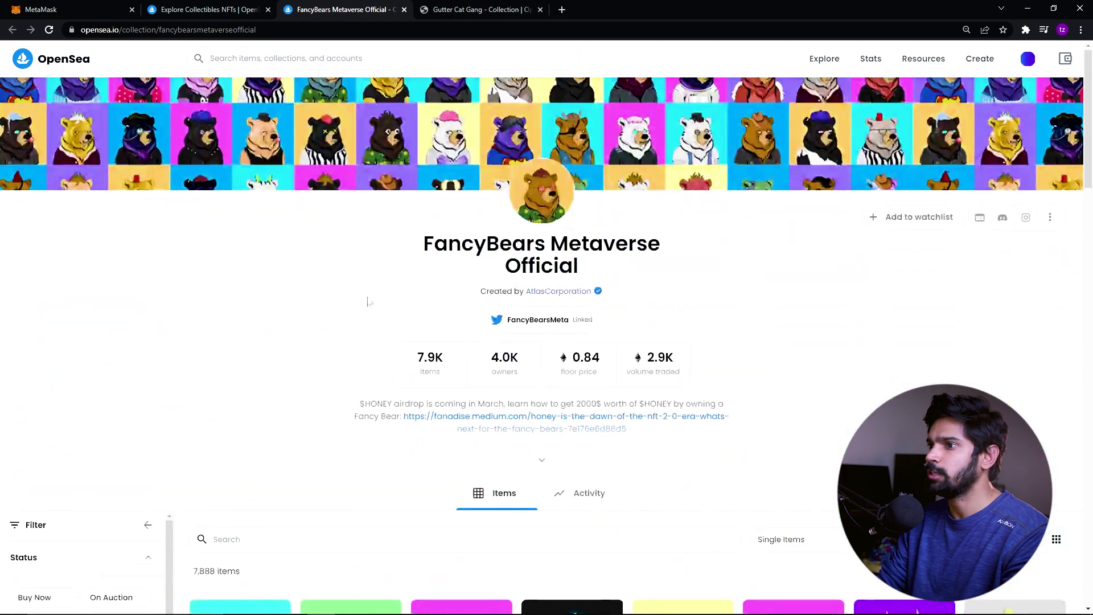
{"action": "scroll", "coordinate": [386, 307], "scroll_direction": "down", "scroll_amount": 5}
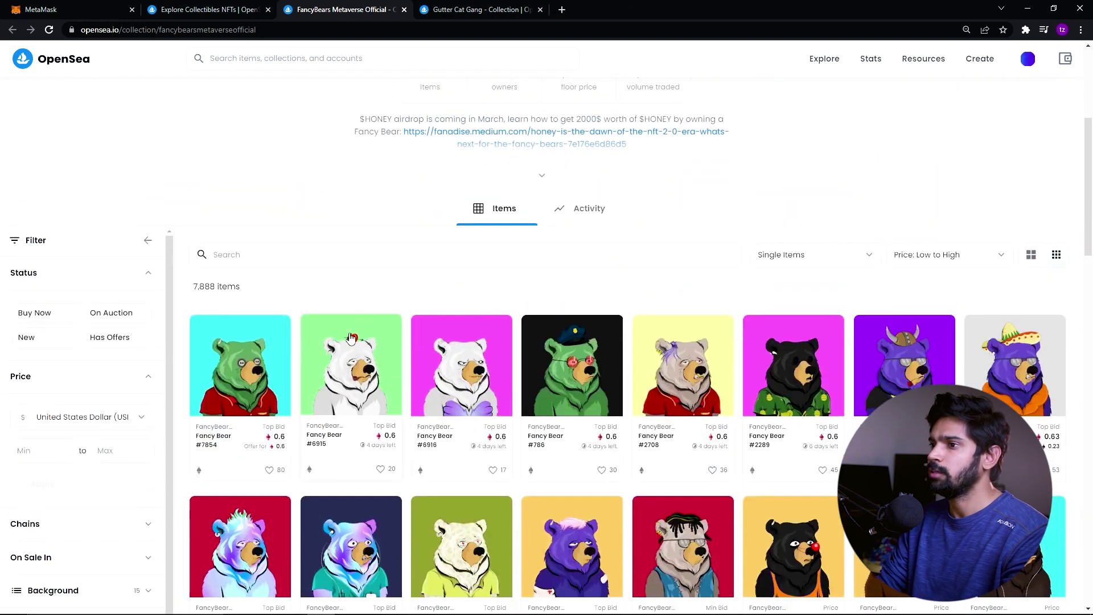
{"action": "scroll", "coordinate": [385, 308], "scroll_direction": "down", "scroll_amount": 6}
{"action": "scroll", "coordinate": [385, 309], "scroll_direction": "up", "scroll_amount": 8}
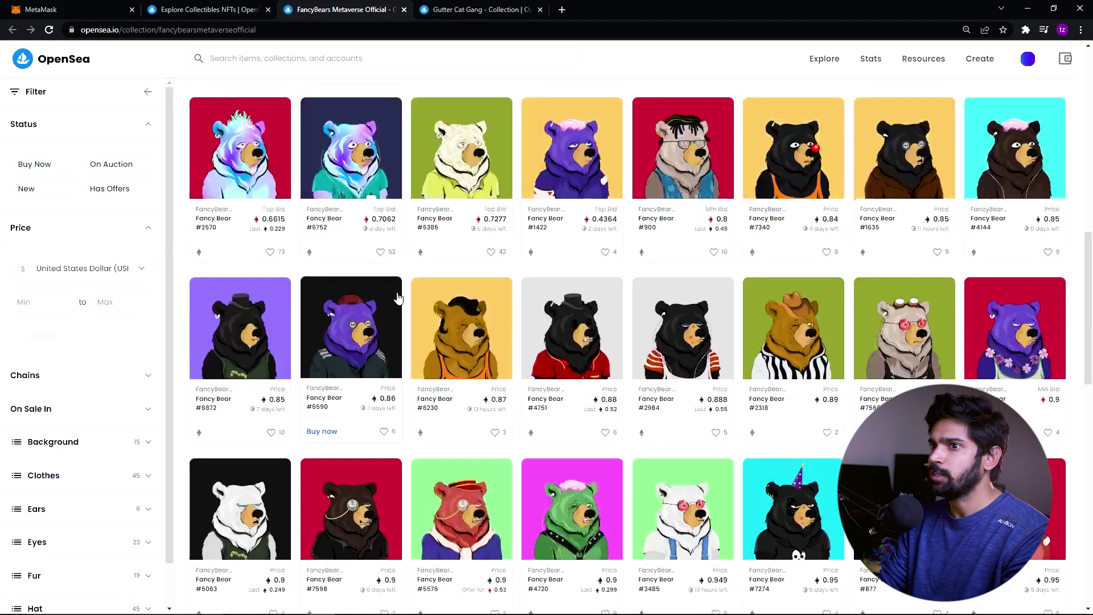
{"action": "scroll", "coordinate": [373, 275], "scroll_direction": "up", "scroll_amount": 3}
{"action": "scroll", "coordinate": [374, 276], "scroll_direction": "down", "scroll_amount": 4}
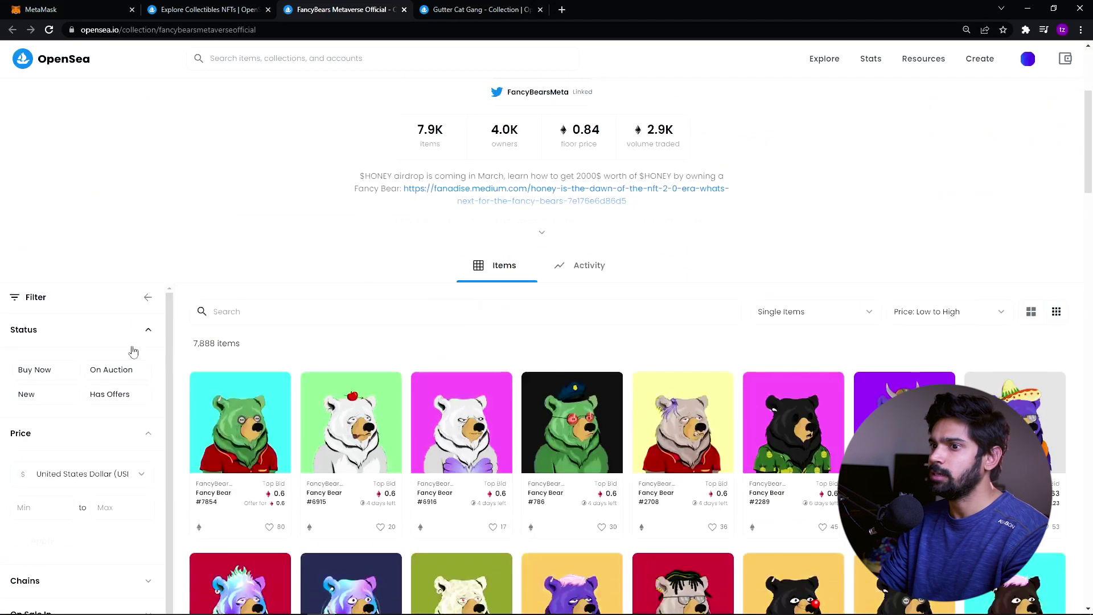
Filter the FancyBears collection by Has Offers and open the item Fancy Bear #7854
{"action": "left_click", "coordinate": [132, 397]}
{"action": "scroll", "coordinate": [318, 266], "scroll_direction": "down", "scroll_amount": 1}
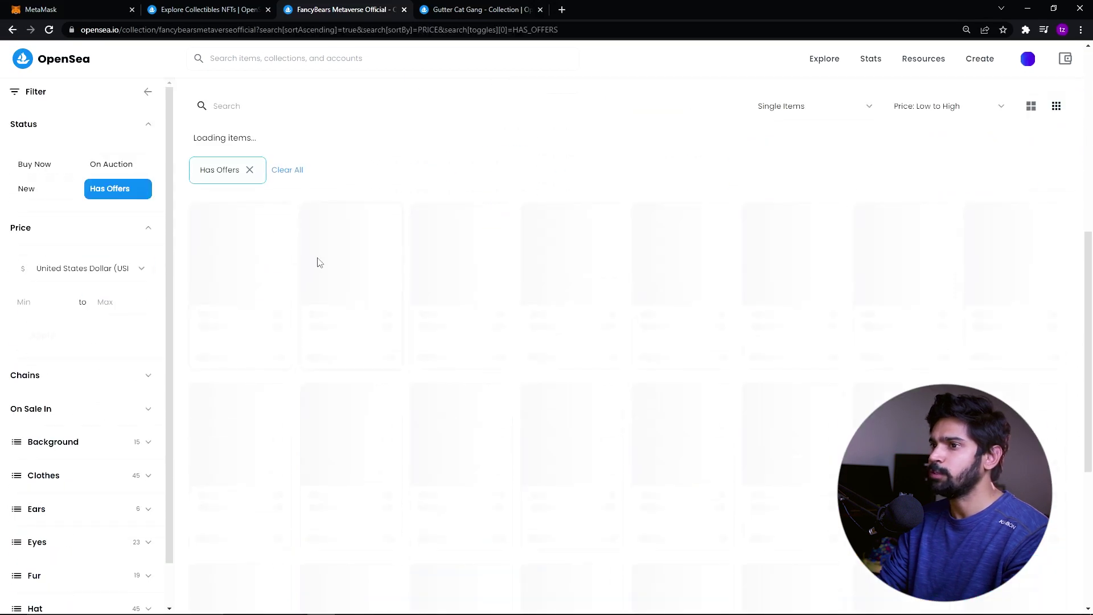
{"action": "left_click", "coordinate": [532, 286]}
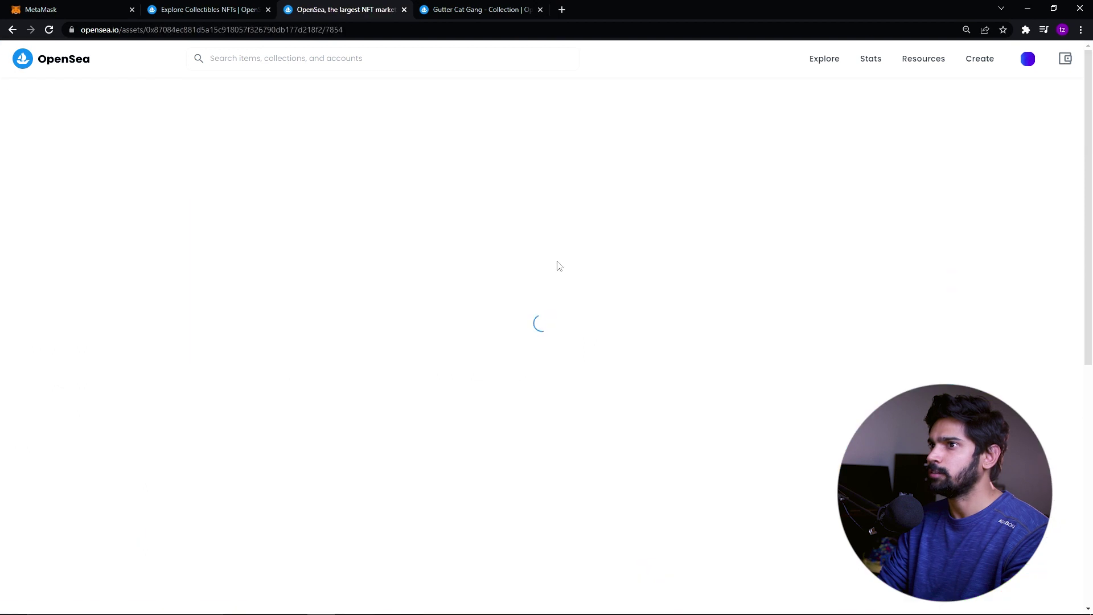
Examine the offers placed on Fancy Bear #7854, including their prices, and close its tab
{"action": "scroll", "coordinate": [555, 303], "scroll_direction": "down", "scroll_amount": 1}
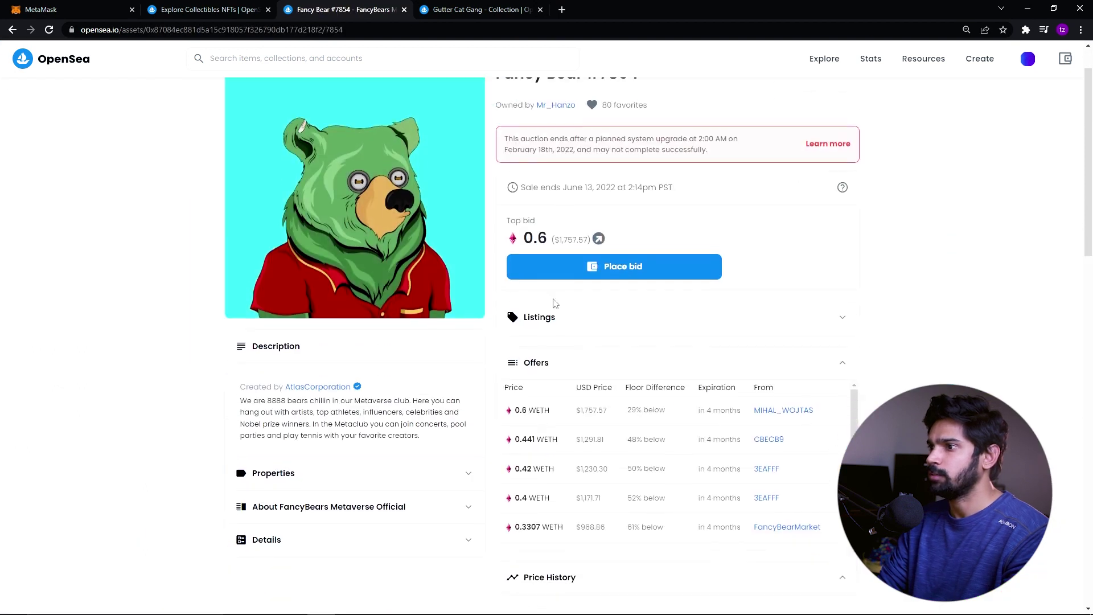
{"action": "scroll", "coordinate": [554, 302], "scroll_direction": "down", "scroll_amount": 2}
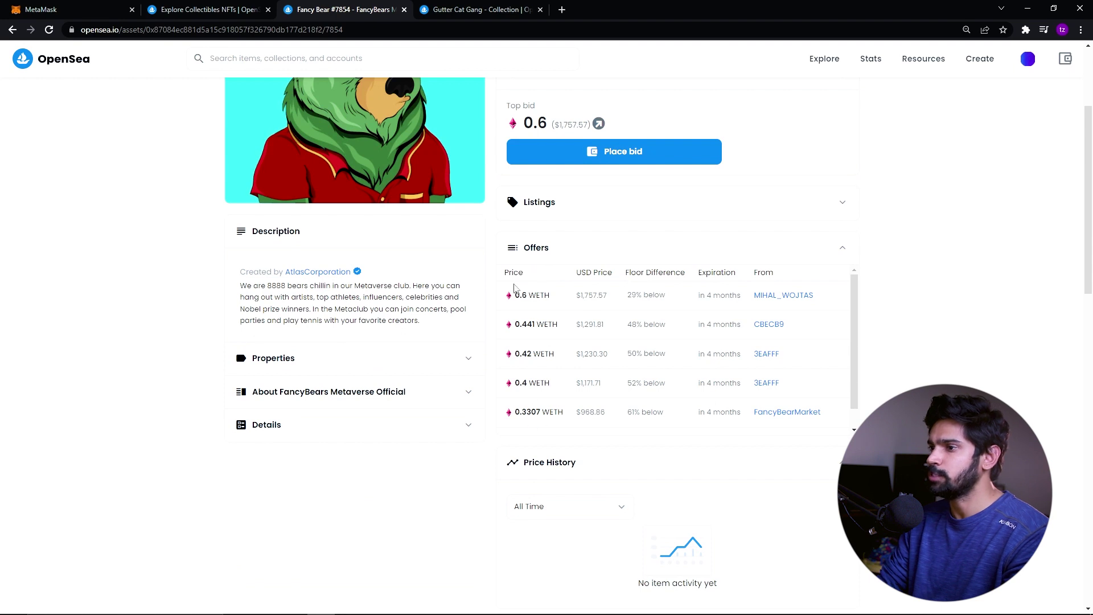
{"action": "left_click_drag", "start_coordinate": [514, 291], "coordinate": [590, 406]}
{"action": "left_click", "coordinate": [654, 422]}
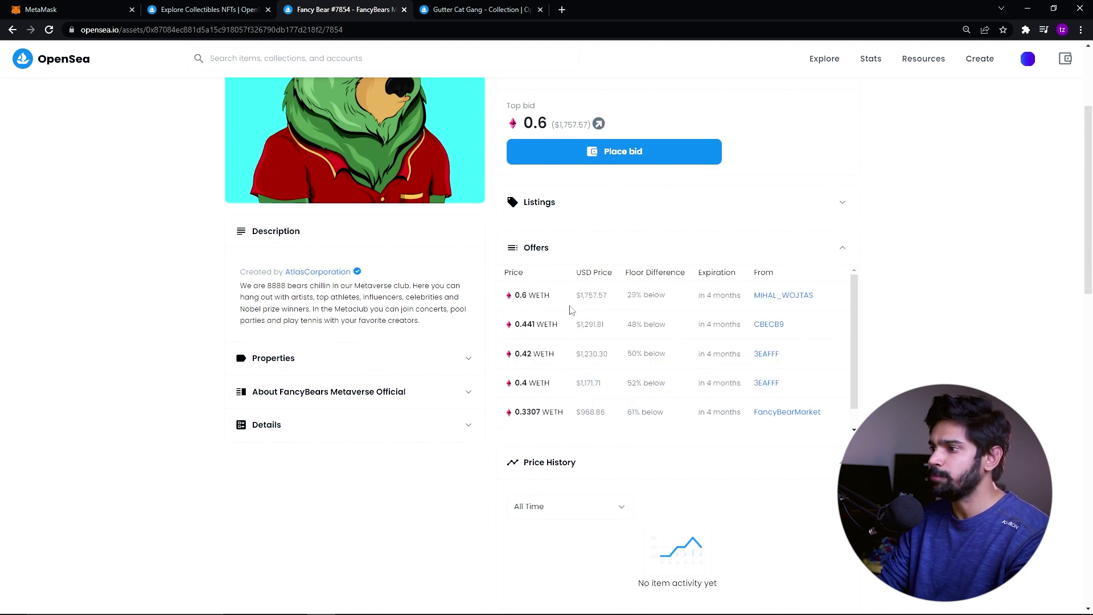
{"action": "scroll", "coordinate": [571, 309], "scroll_direction": "down", "scroll_amount": 1}
{"action": "scroll", "coordinate": [844, 415], "scroll_direction": "down", "scroll_amount": 7}
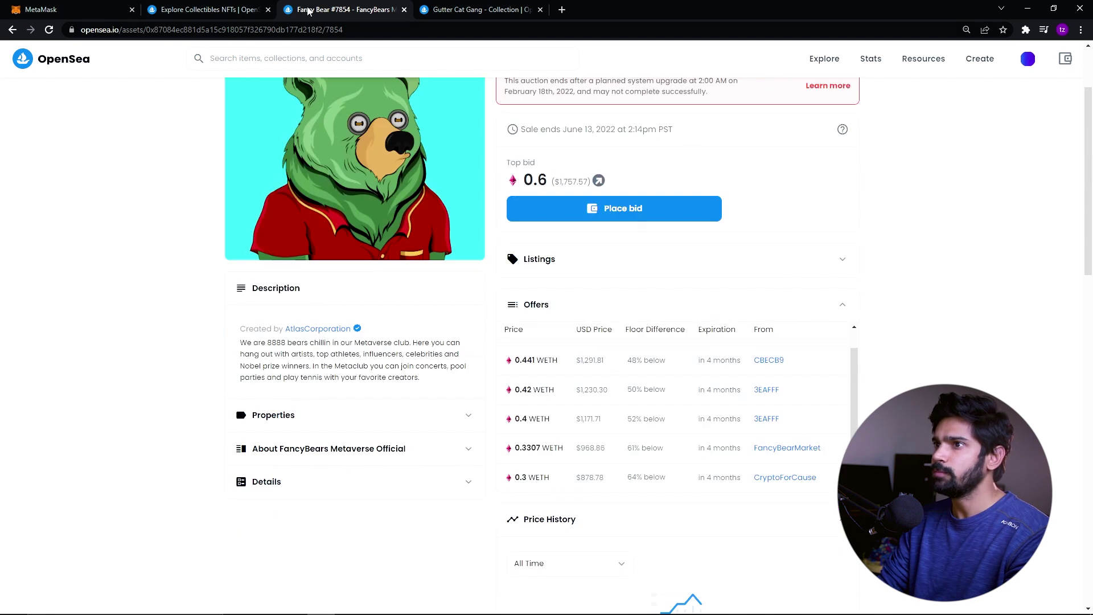
{"action": "middle_click", "coordinate": [307, 10]}
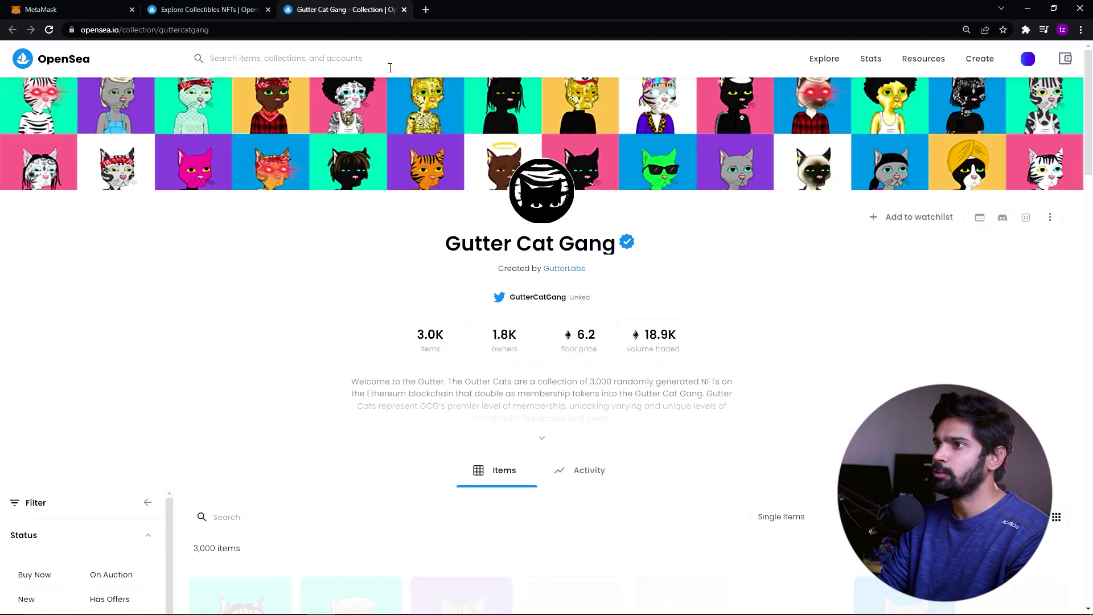
Browse the Gutter Cat Gang collection's items and prices, return to its summary and close its tab
{"action": "scroll", "coordinate": [784, 335], "scroll_direction": "down", "scroll_amount": 5}
{"action": "scroll", "coordinate": [784, 335], "scroll_direction": "down", "scroll_amount": 4}
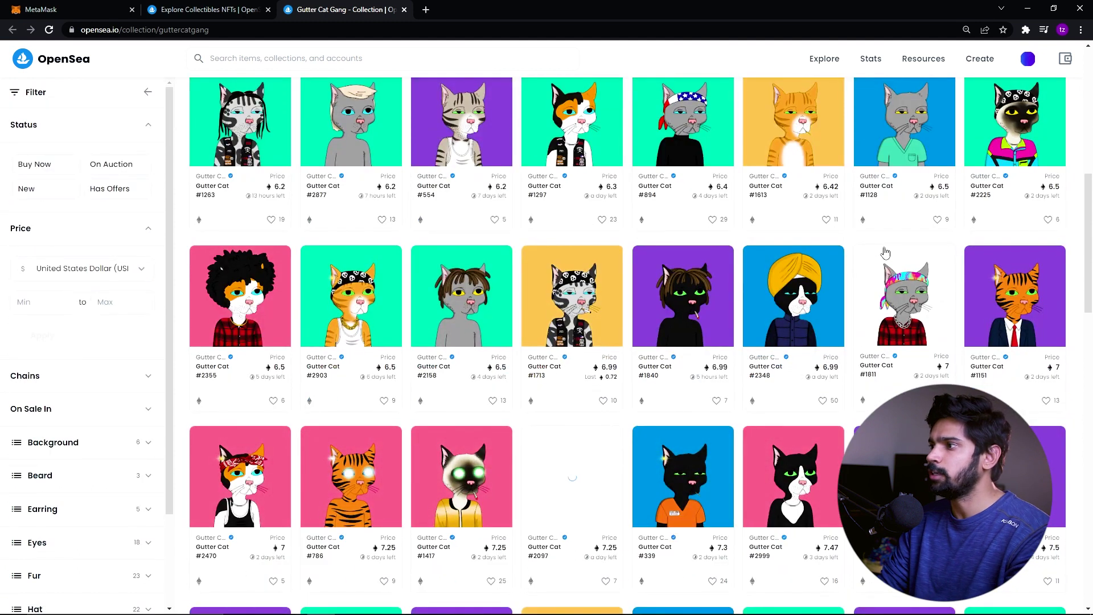
{"action": "scroll", "coordinate": [899, 259], "scroll_direction": "down", "scroll_amount": 4}
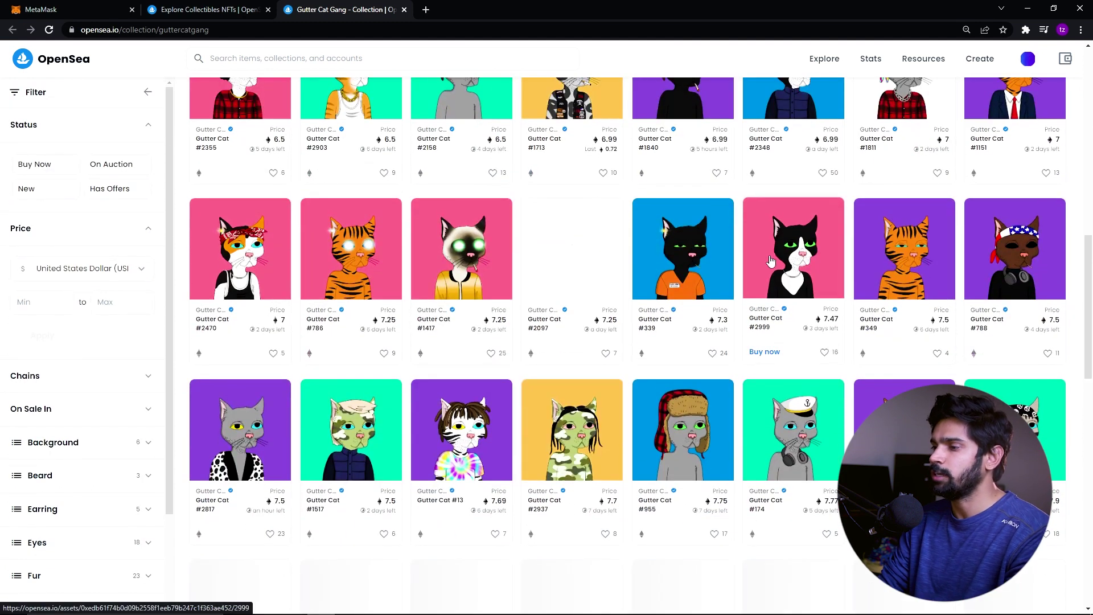
{"action": "scroll", "coordinate": [767, 261], "scroll_direction": "up", "scroll_amount": 6}
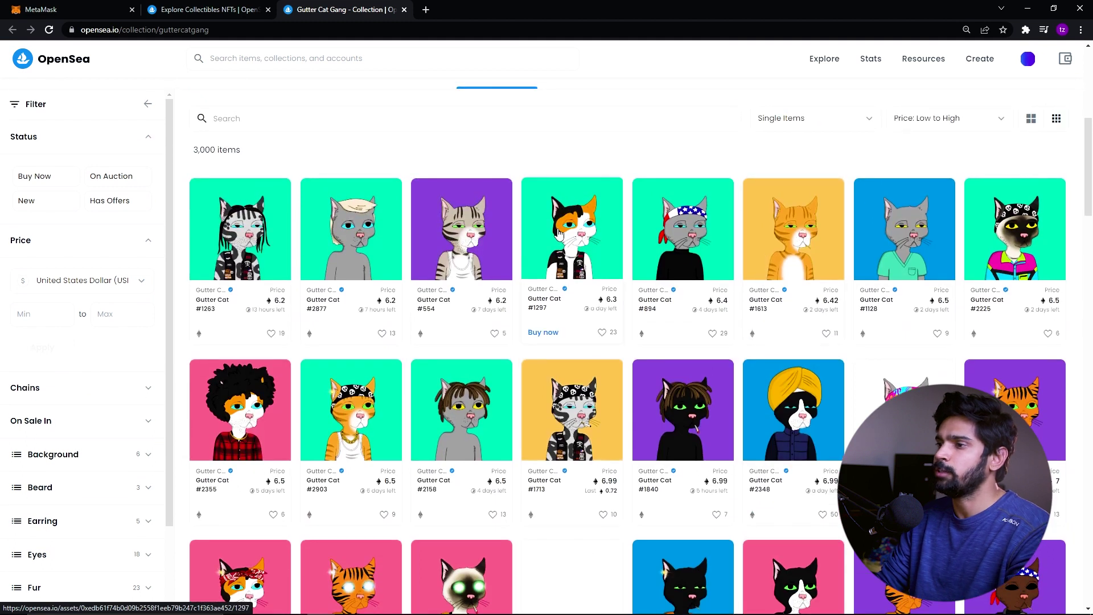
{"action": "scroll", "coordinate": [604, 248], "scroll_direction": "up", "scroll_amount": 6}
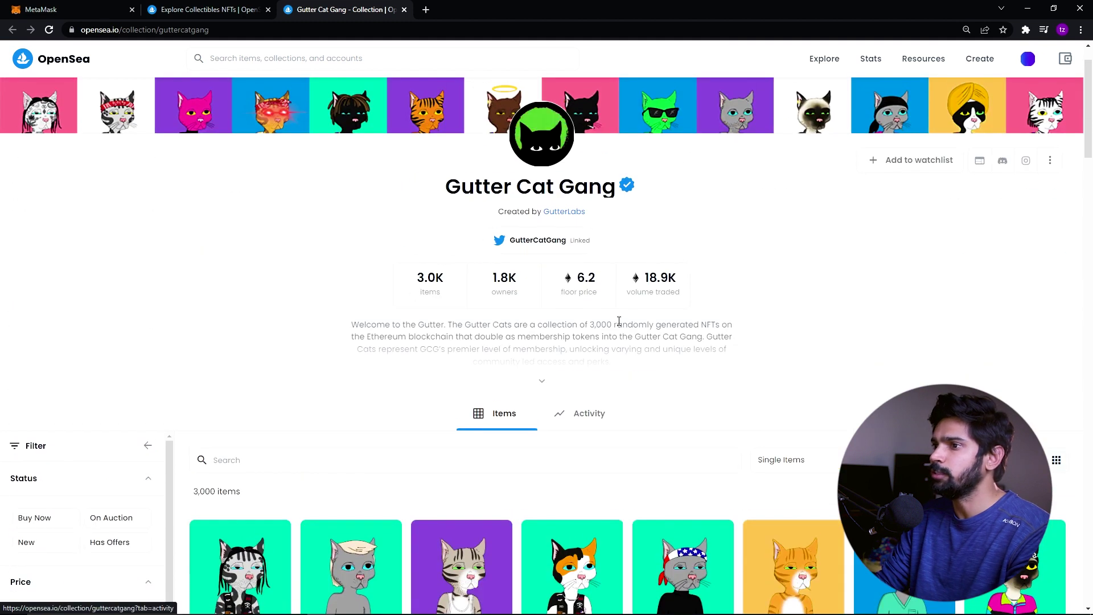
{"action": "scroll", "coordinate": [383, 302], "scroll_direction": "down", "scroll_amount": 2}
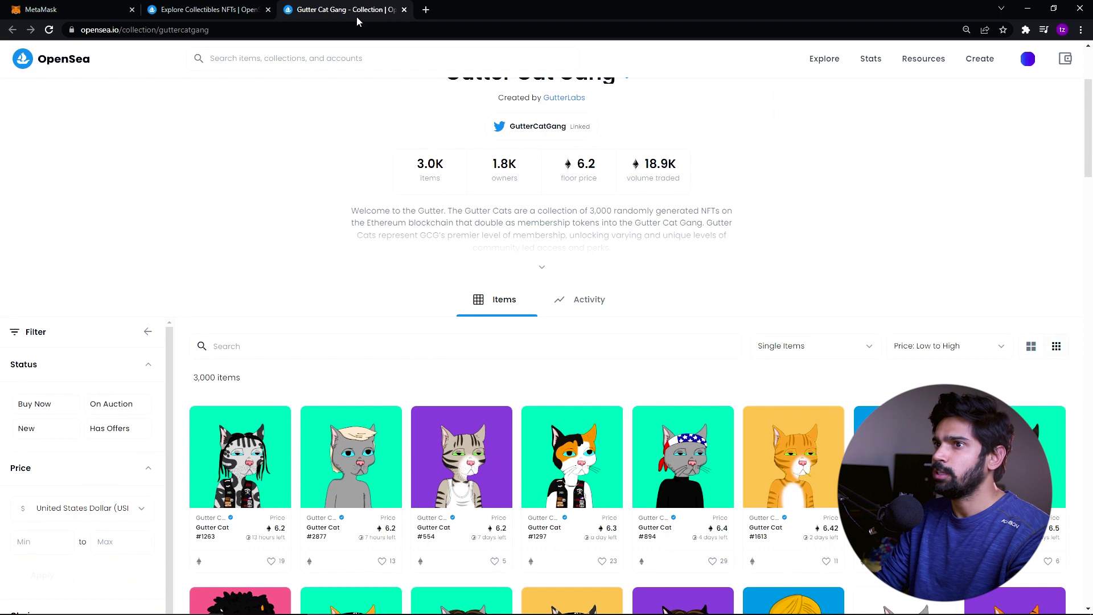
{"action": "left_click", "coordinate": [404, 10]}
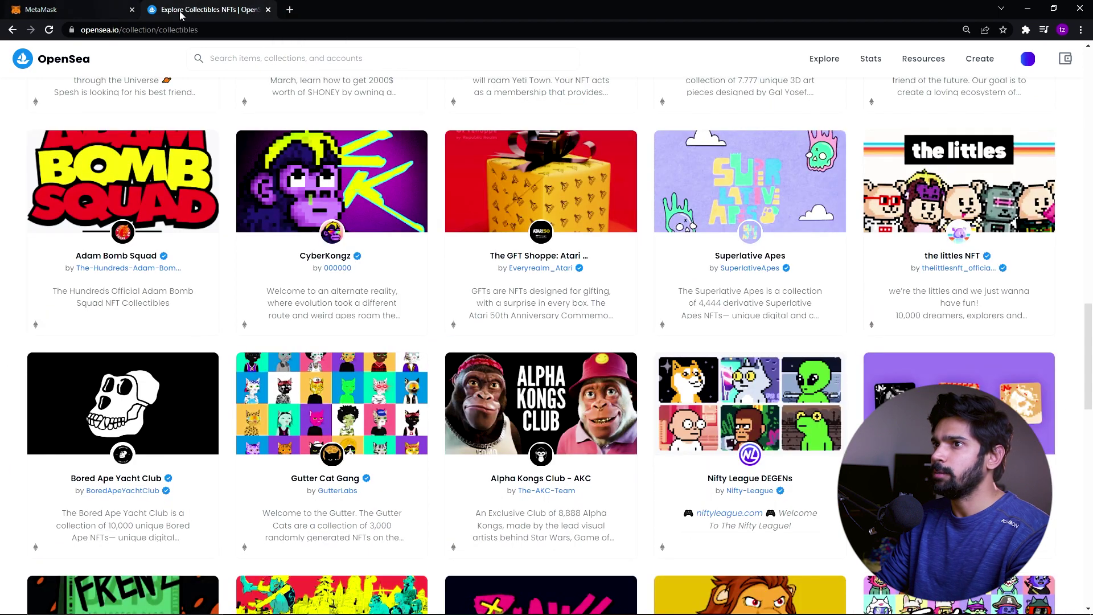
Review the NFT categories under Explore and the entries under Stats and Resources on OpenSea
{"action": "scroll", "coordinate": [922, 230], "scroll_direction": "up", "scroll_amount": 15}
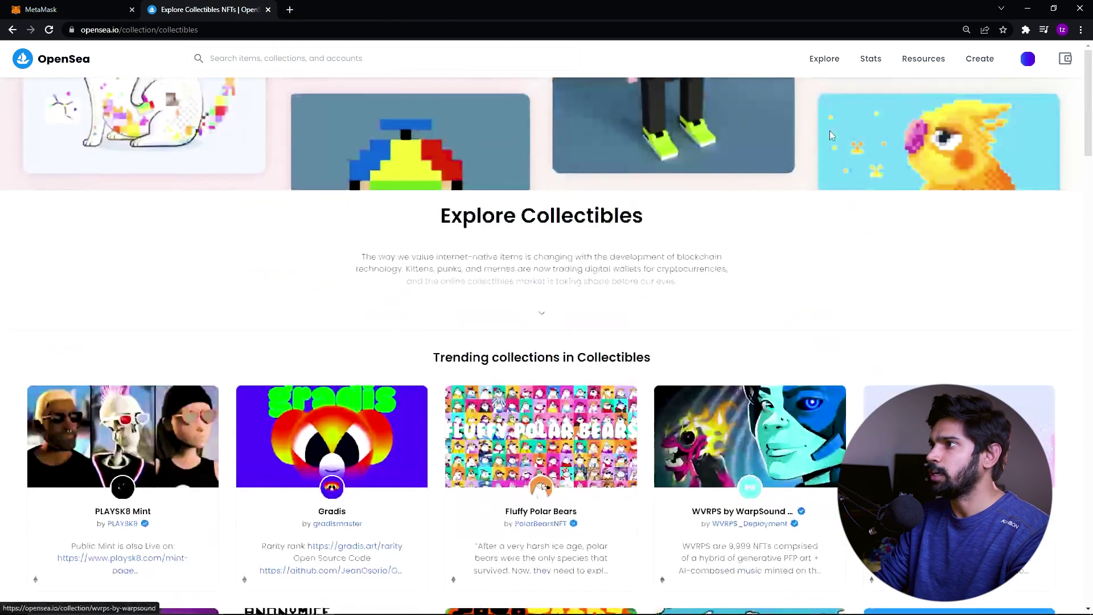
{"action": "mouse_move", "coordinate": [814, 57]}
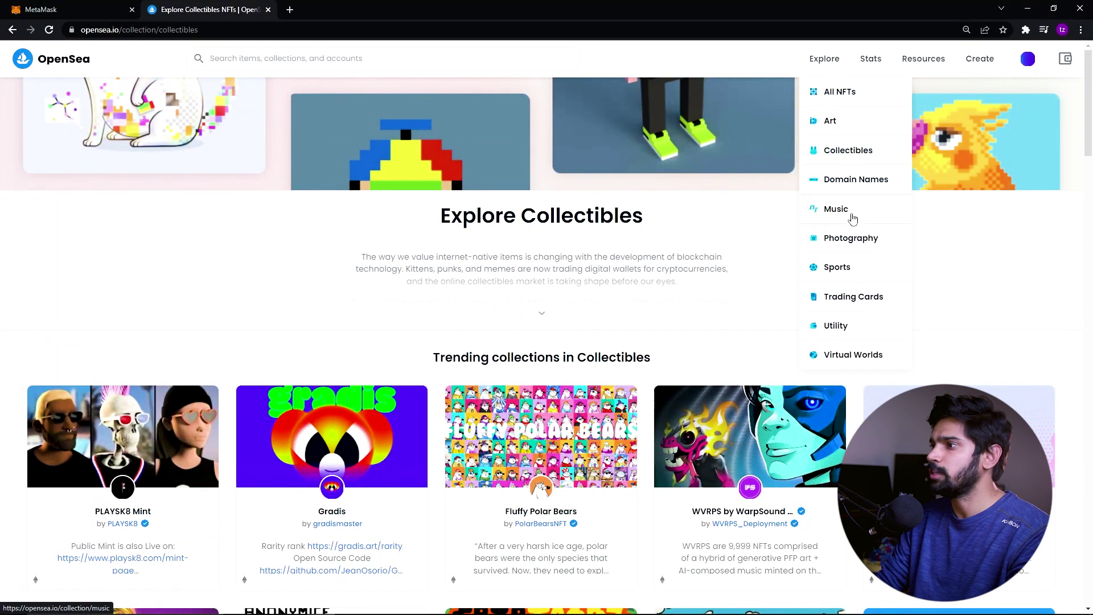
{"action": "mouse_move", "coordinate": [871, 58]}
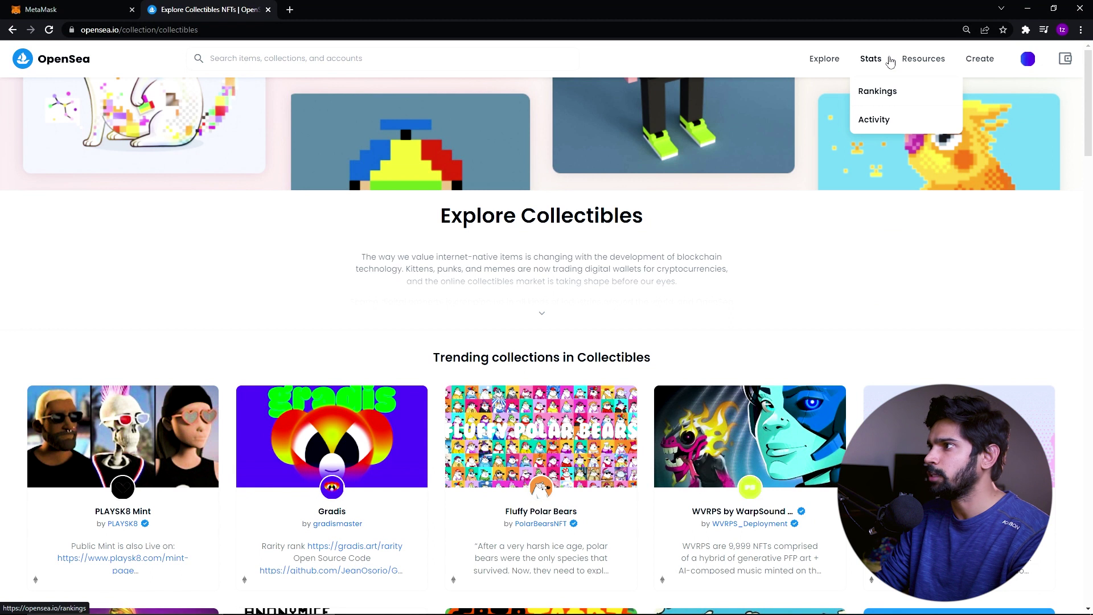
{"action": "mouse_move", "coordinate": [934, 71]}
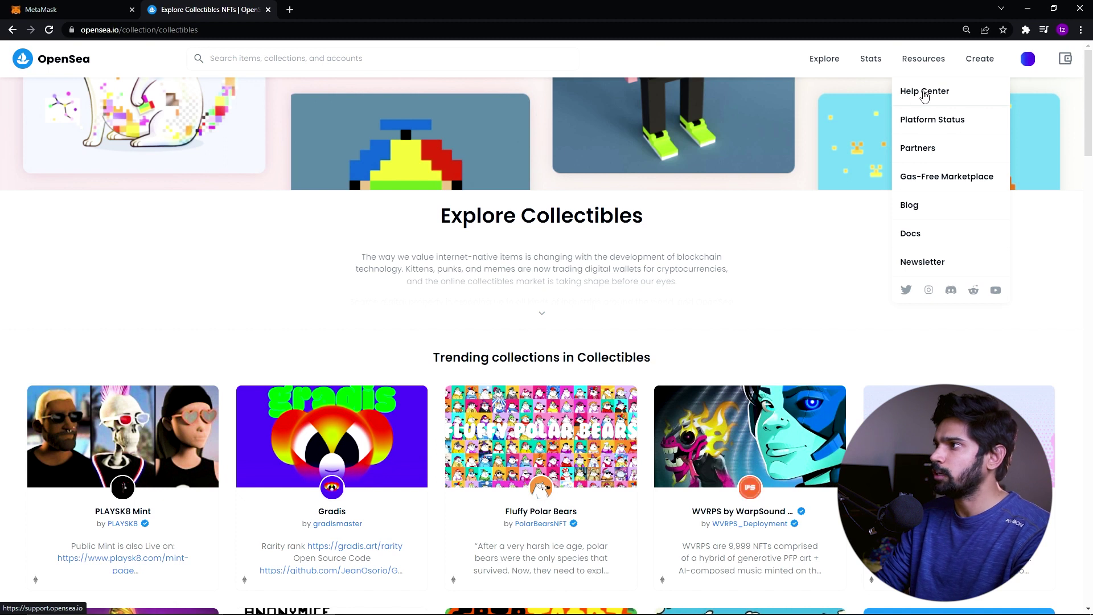
Sign the MetaMask request for creating on OpenSea and open the Create New Item page
{"action": "left_click", "coordinate": [985, 64]}
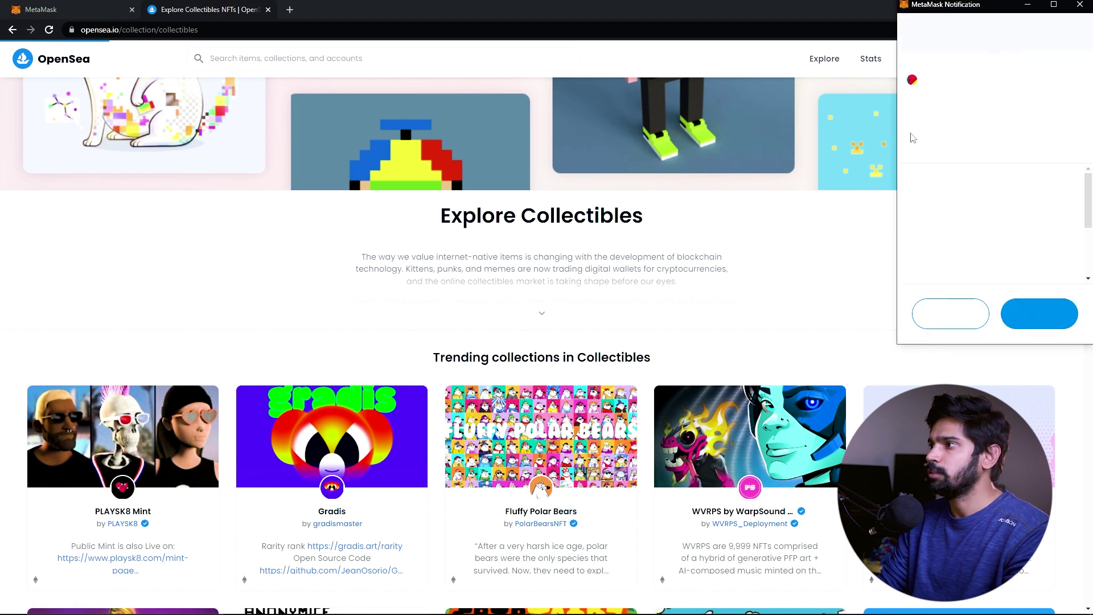
{"action": "left_click", "coordinate": [1039, 314]}
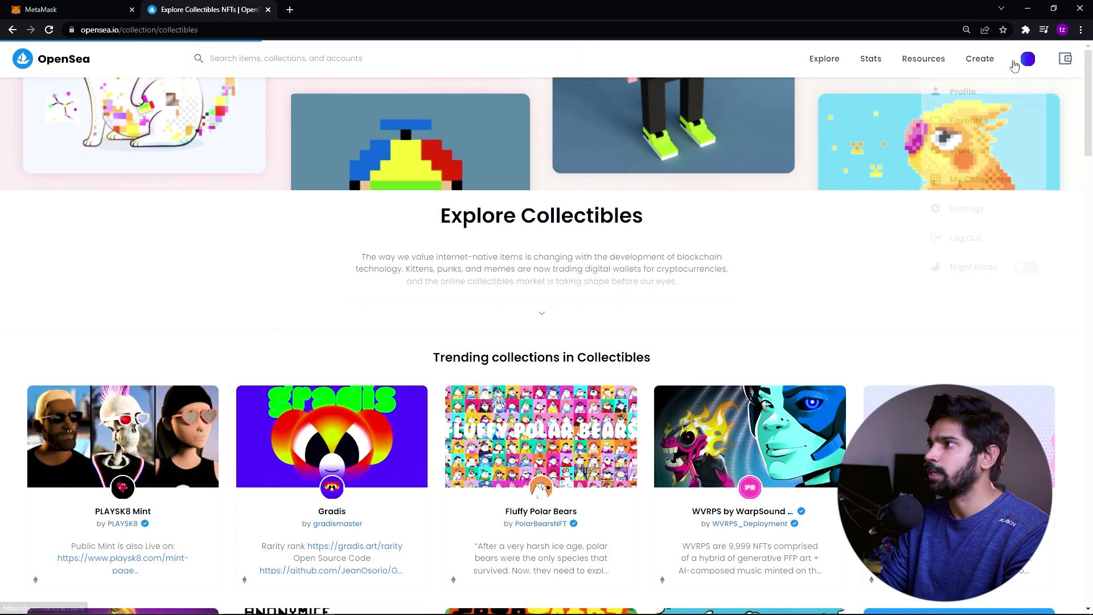
{"action": "left_click", "coordinate": [980, 64]}
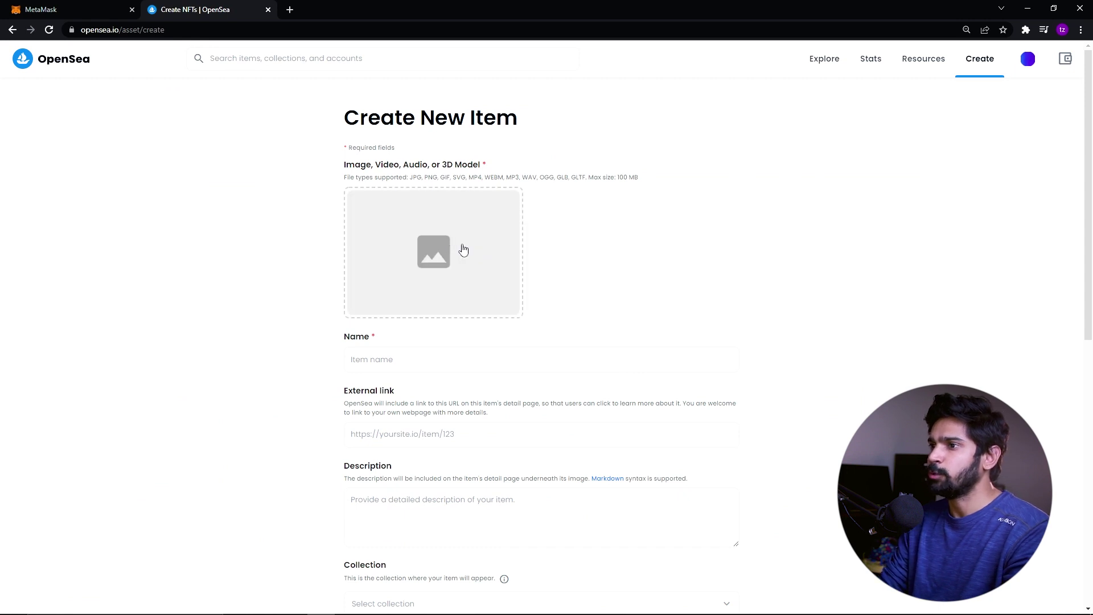
Upload the Creamy mountain image from the All Designs - tz folder as the new item's media
{"action": "left_click", "coordinate": [514, 244]}
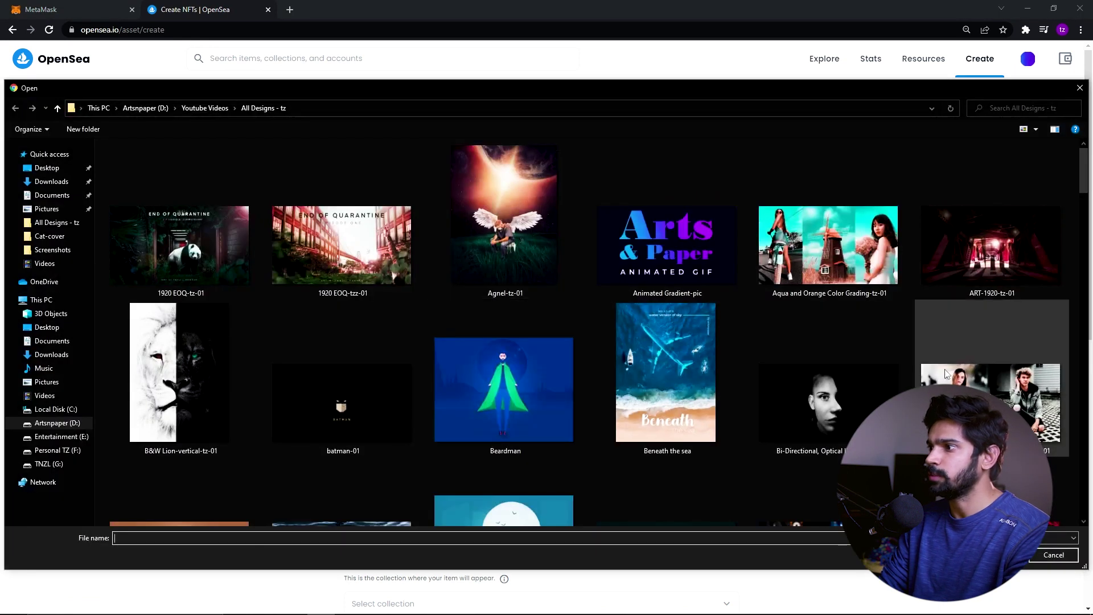
{"action": "scroll", "coordinate": [939, 370], "scroll_direction": "down", "scroll_amount": 6}
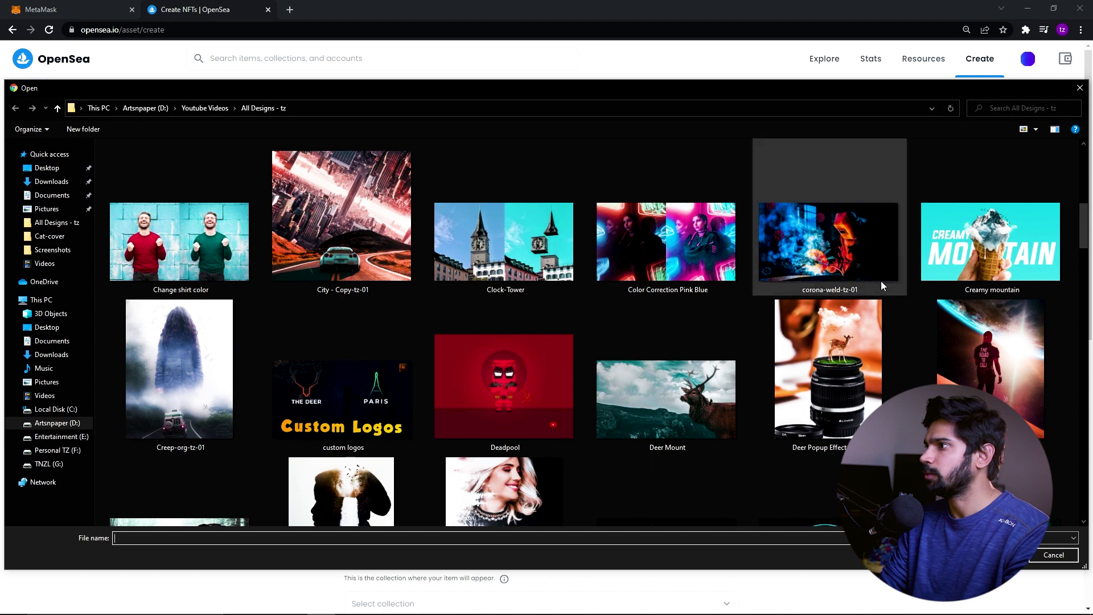
{"action": "double_click", "coordinate": [978, 254]}
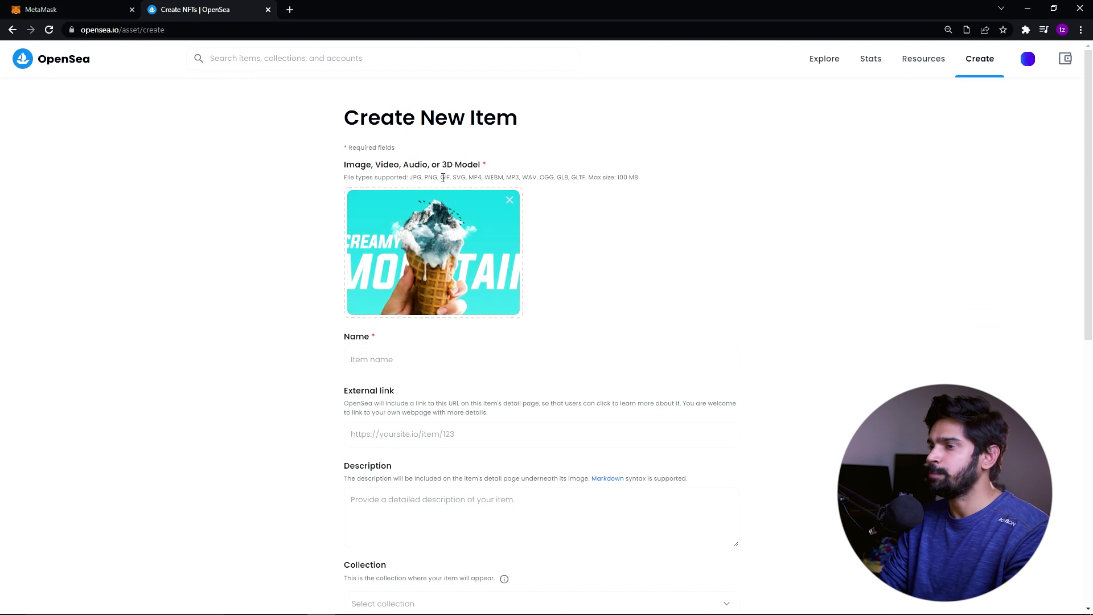
Name the item Creamy Mountain and enter the same text as its description, leaving the external link empty
{"action": "scroll", "coordinate": [412, 322], "scroll_direction": "down", "scroll_amount": 1}
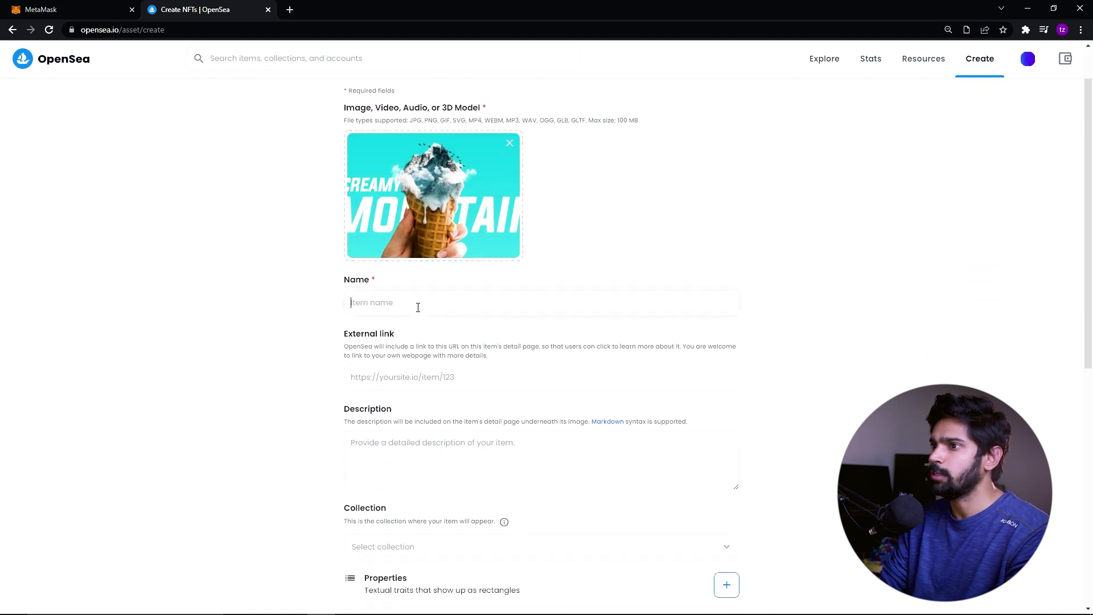
{"action": "left_click", "coordinate": [420, 302]}
{"action": "type", "text": "Creamy"}
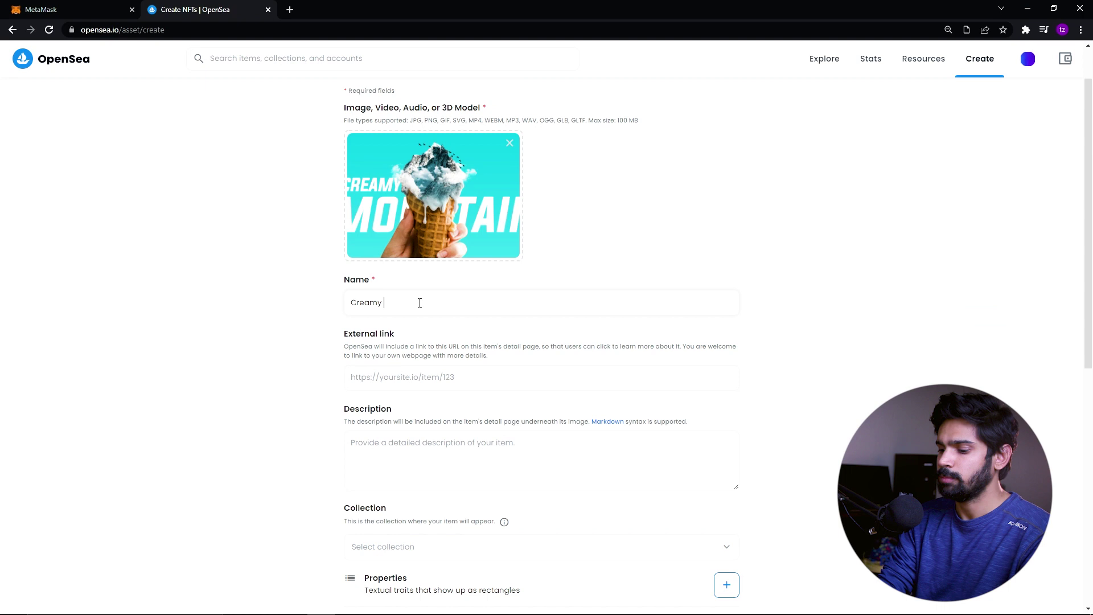
{"action": "type", "text": " Mountai"}
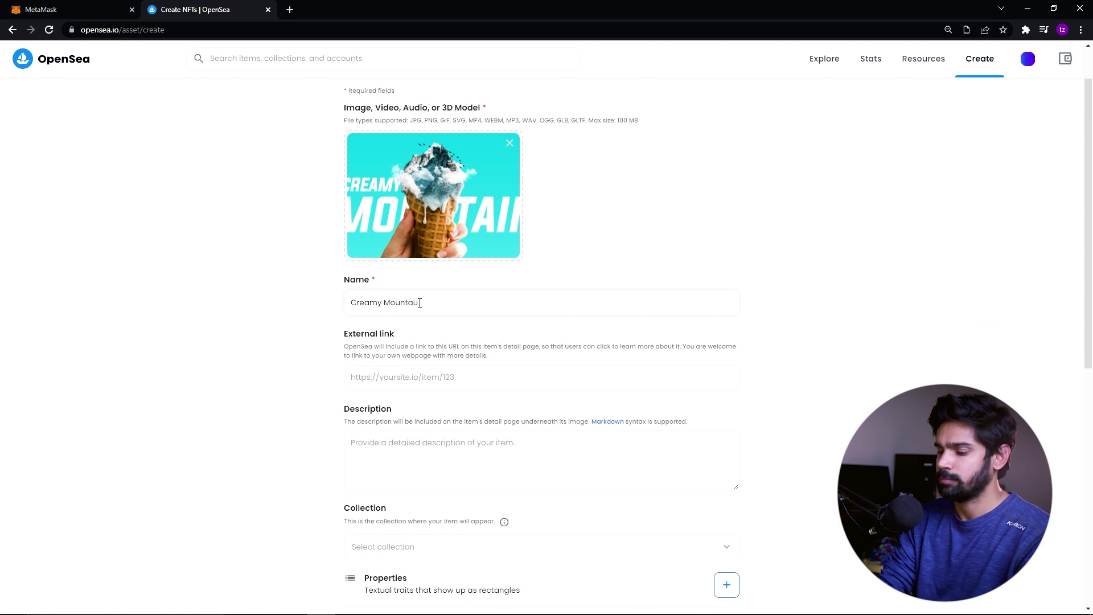
{"action": "type", "text": "n"}
{"action": "key", "text": "ctrl+a"}
{"action": "key", "text": "ctrl+c"}
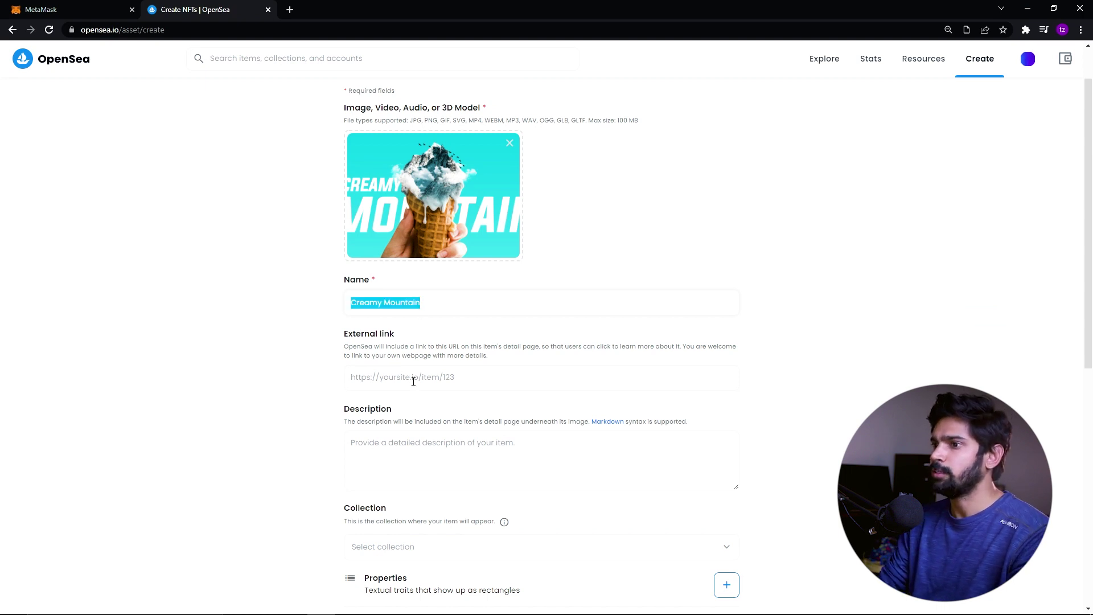
{"action": "left_click", "coordinate": [396, 376]}
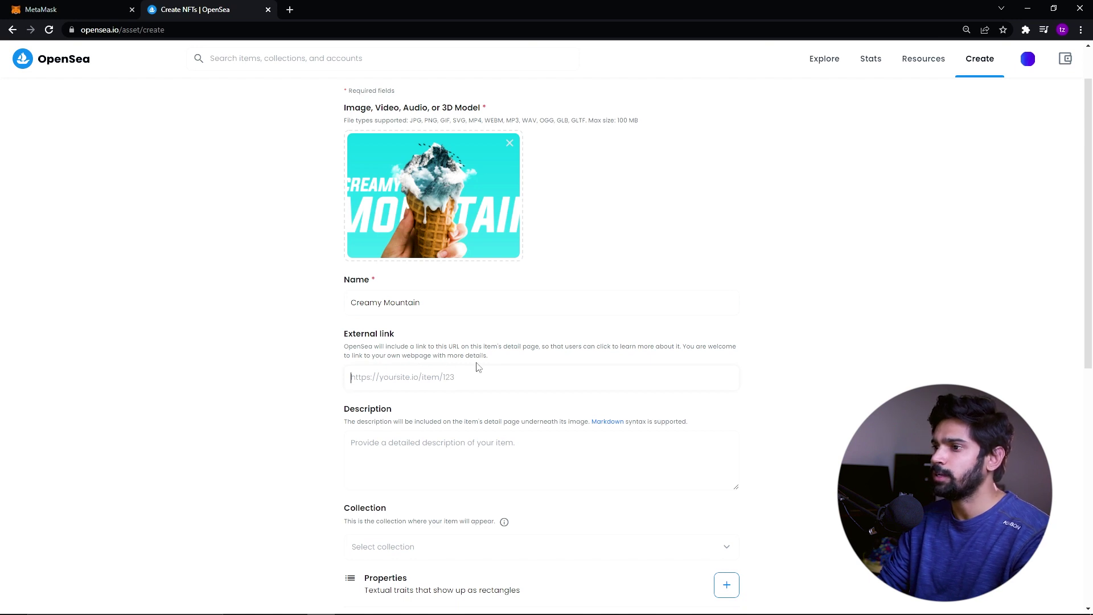
{"action": "left_click", "coordinate": [489, 447]}
{"action": "key", "text": "ctrl+v"}
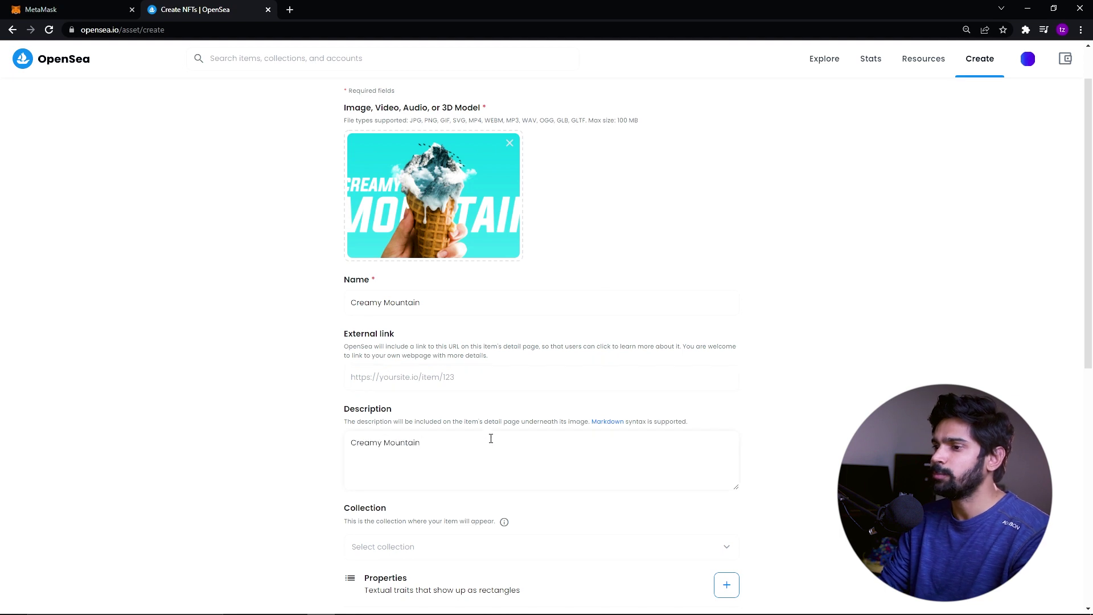
Check which collections can be chosen for the item and review the entries of the creation form
{"action": "scroll", "coordinate": [498, 445], "scroll_direction": "down", "scroll_amount": 4}
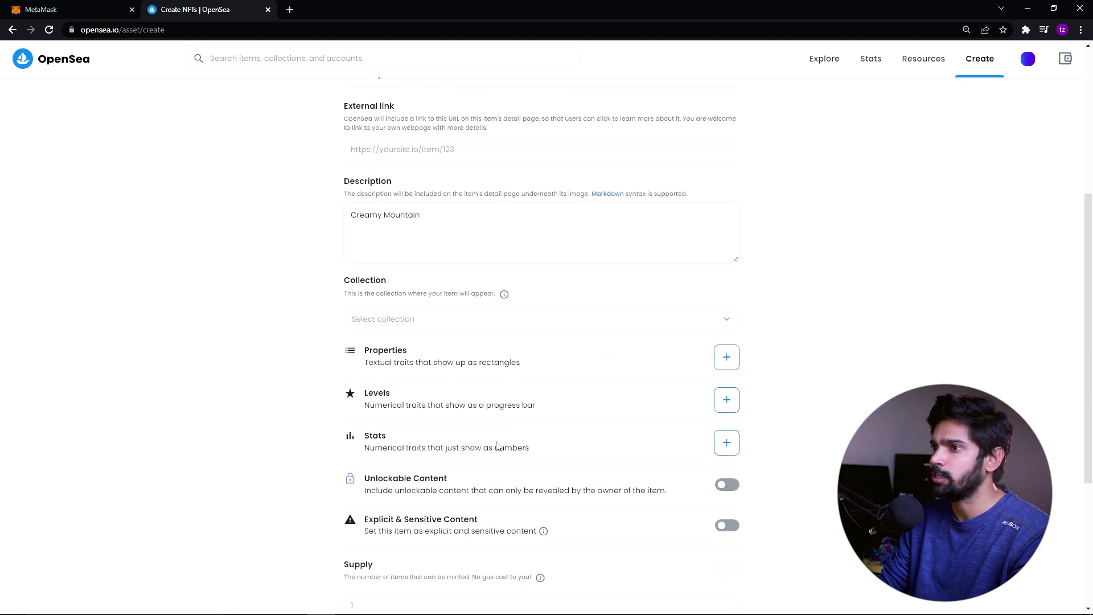
{"action": "scroll", "coordinate": [468, 228], "scroll_direction": "up", "scroll_amount": 3}
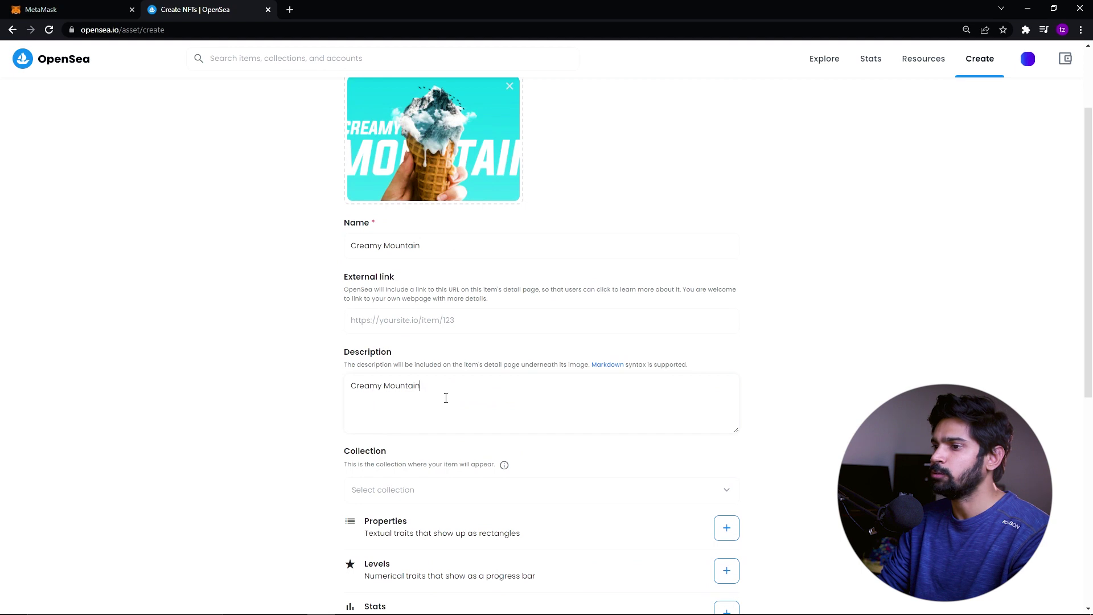
{"action": "scroll", "coordinate": [428, 493], "scroll_direction": "down", "scroll_amount": 3}
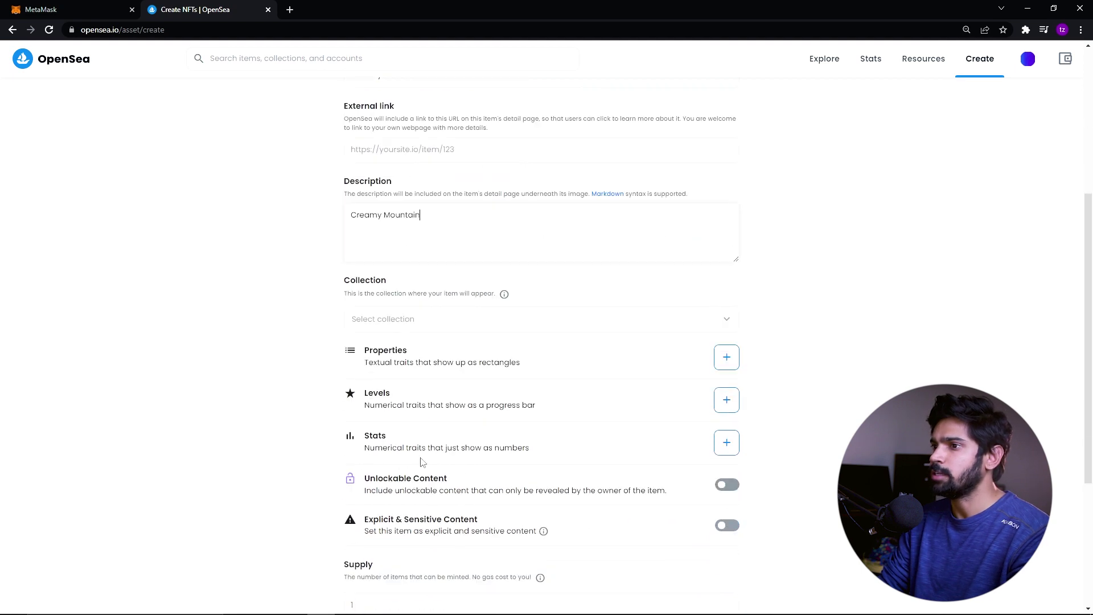
{"action": "left_click", "coordinate": [411, 316]}
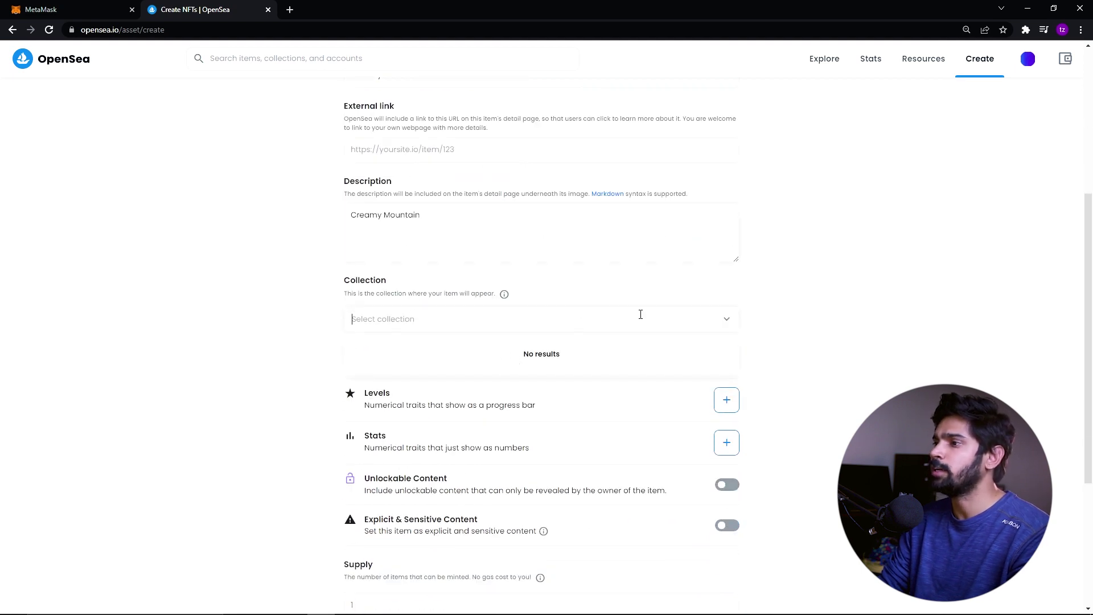
{"action": "left_click", "coordinate": [797, 293]}
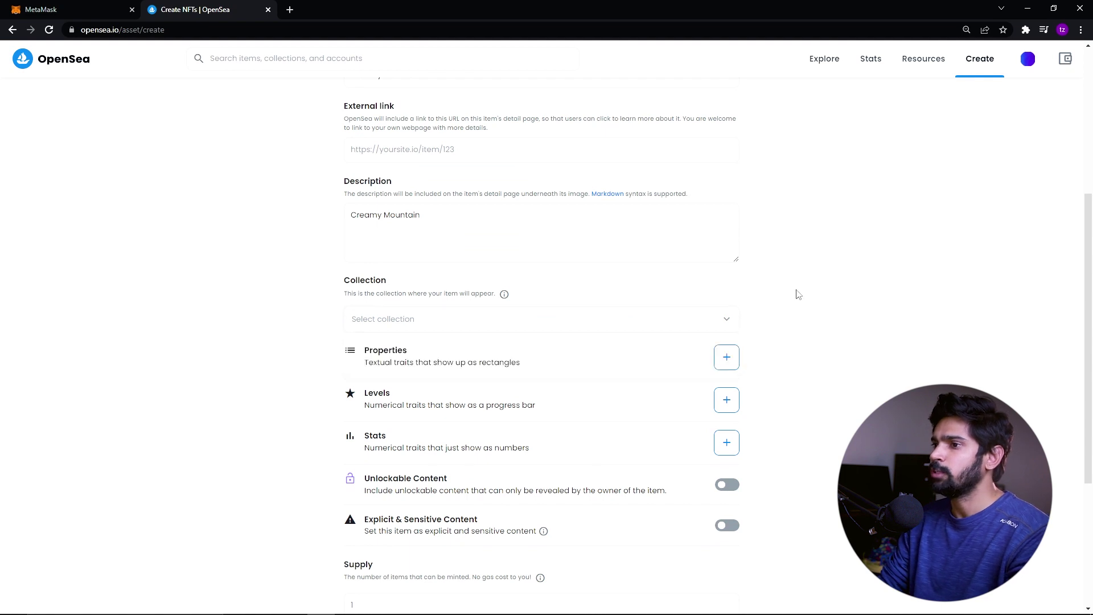
{"action": "scroll", "coordinate": [434, 361], "scroll_direction": "up", "scroll_amount": 5}
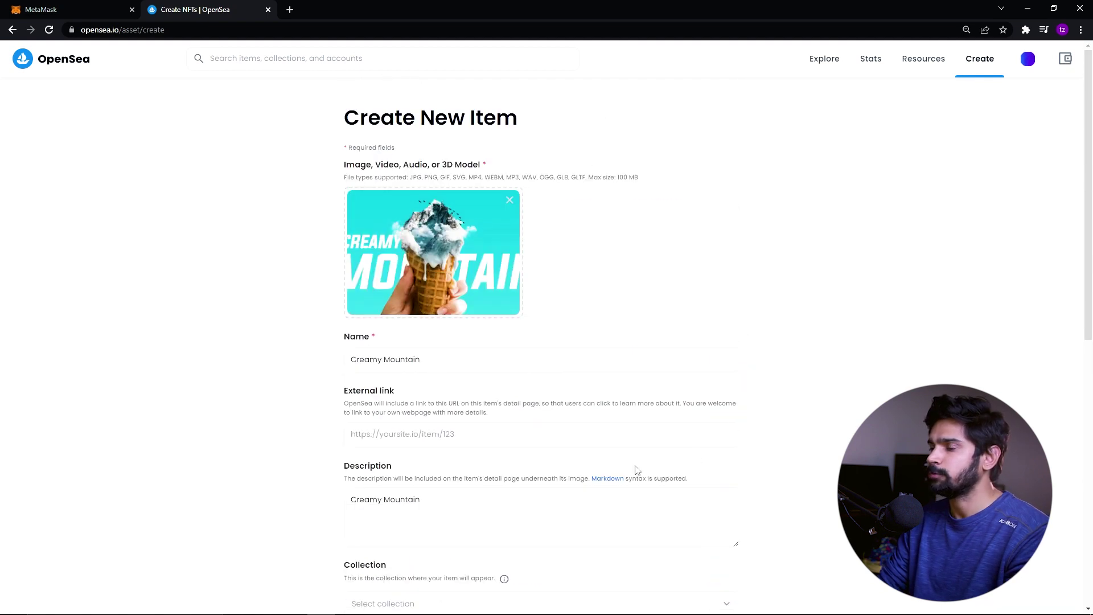
{"action": "scroll", "coordinate": [473, 434], "scroll_direction": "down", "scroll_amount": 6}
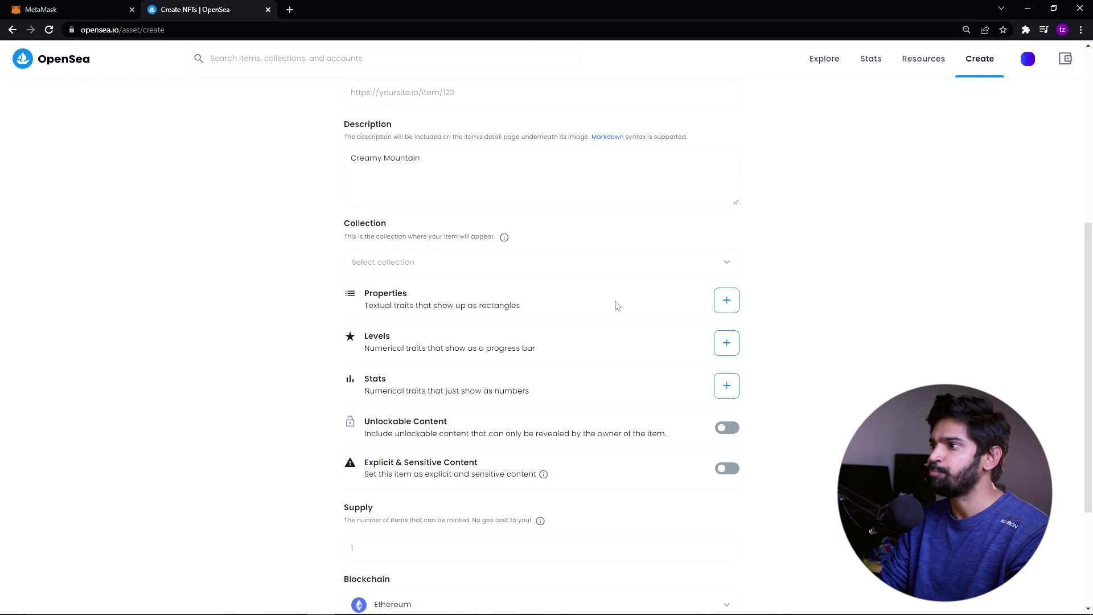
Add a property to the item with type Icecream and name Mountain, and save it
{"action": "left_click", "coordinate": [725, 307]}
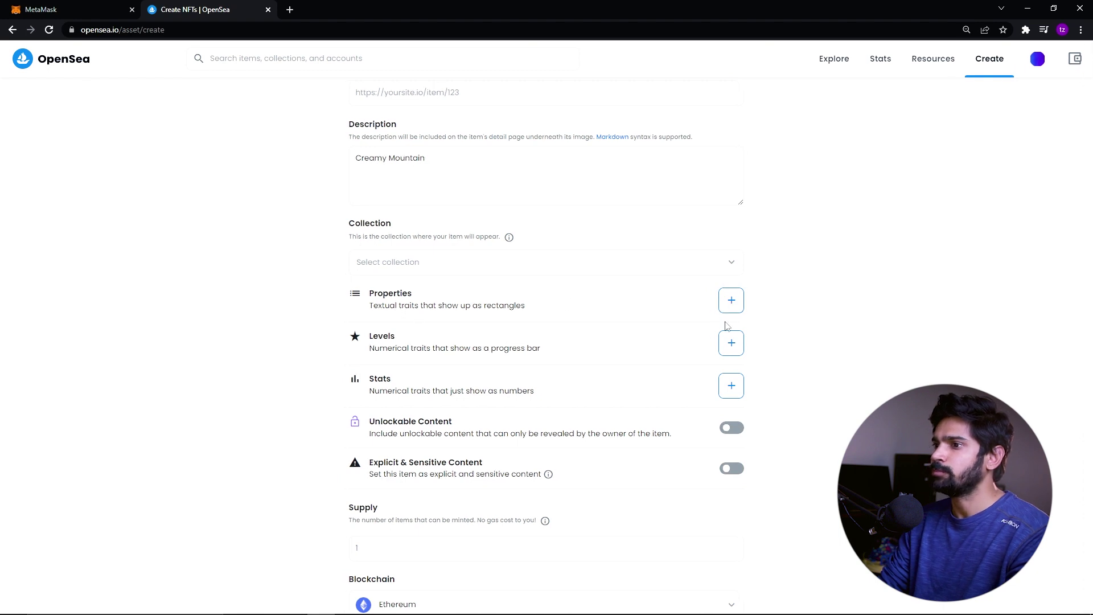
{"action": "type", "text": "Icecream"}
{"action": "key", "text": "ctrl+a"}
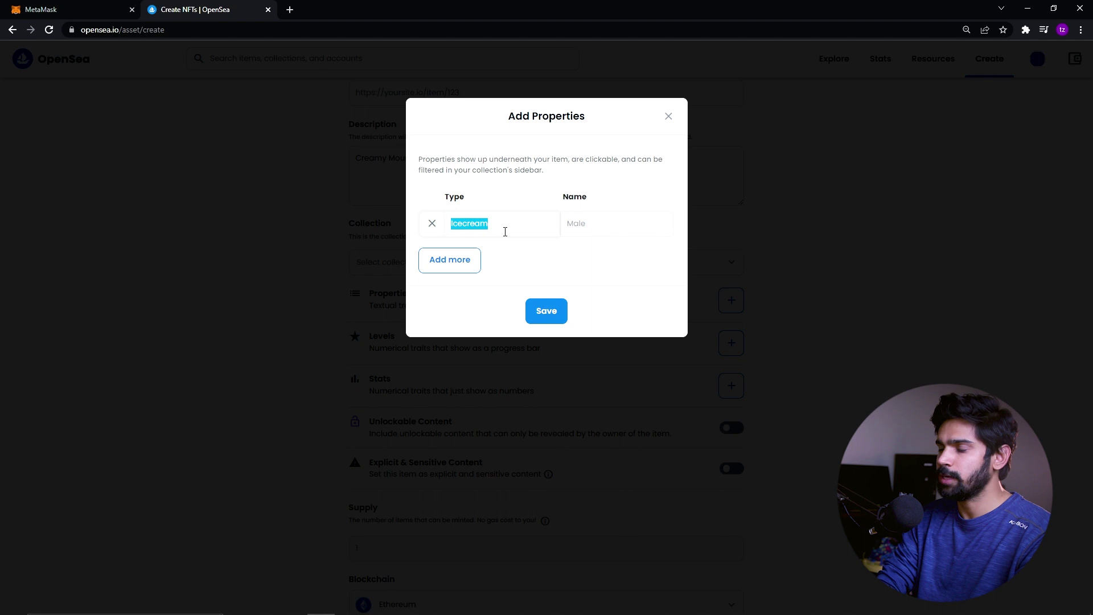
{"action": "left_click", "coordinate": [580, 227]}
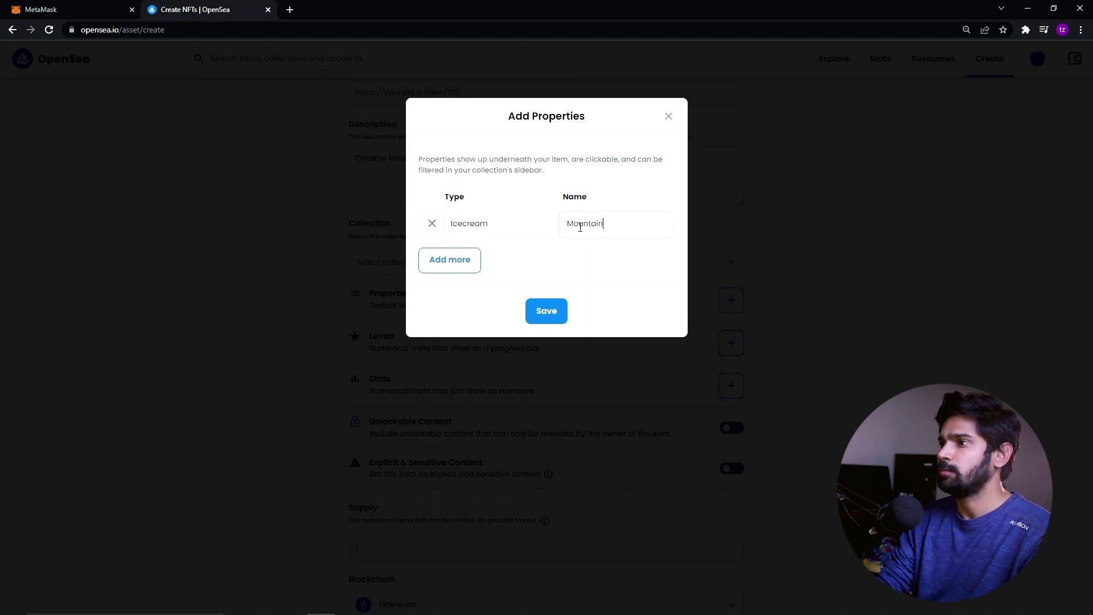
{"action": "left_click", "coordinate": [546, 311]}
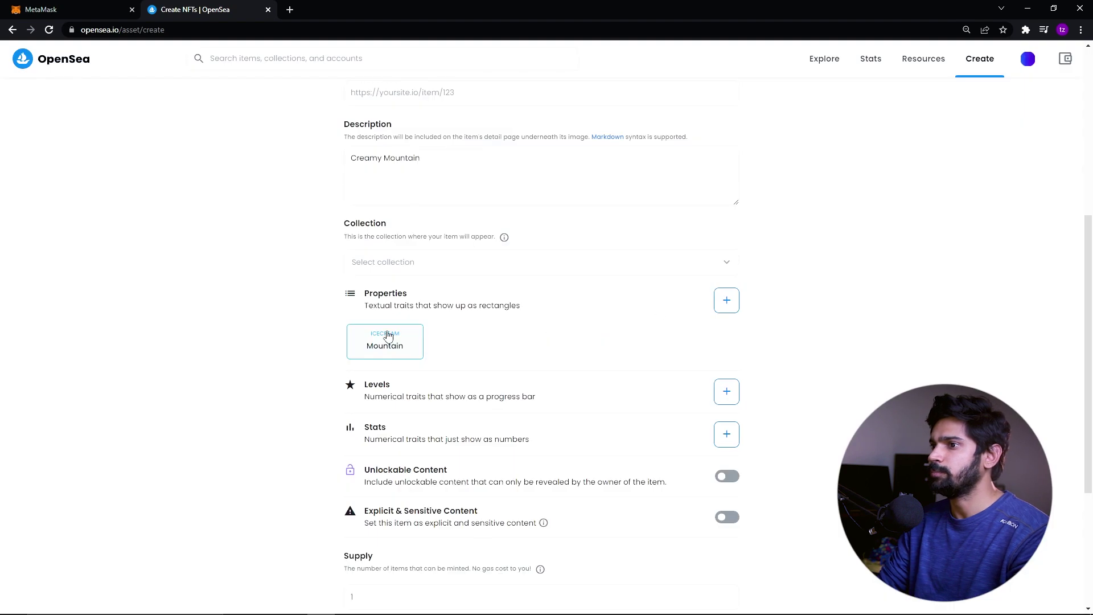
Switch the item's blockchain to Polygon
{"action": "scroll", "coordinate": [393, 350], "scroll_direction": "down", "scroll_amount": 4}
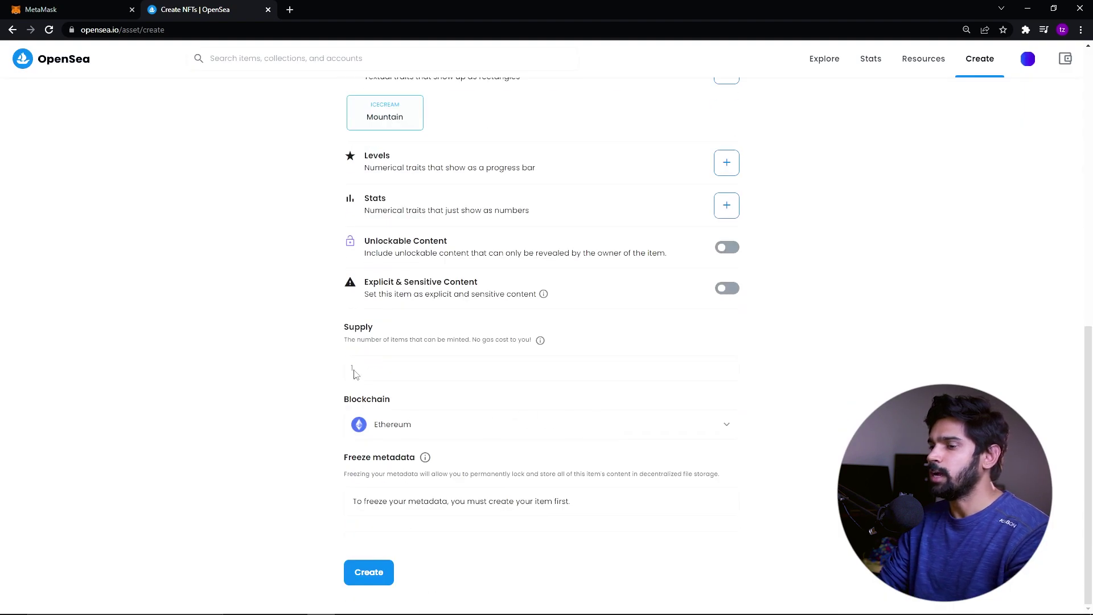
{"action": "left_click", "coordinate": [421, 432]}
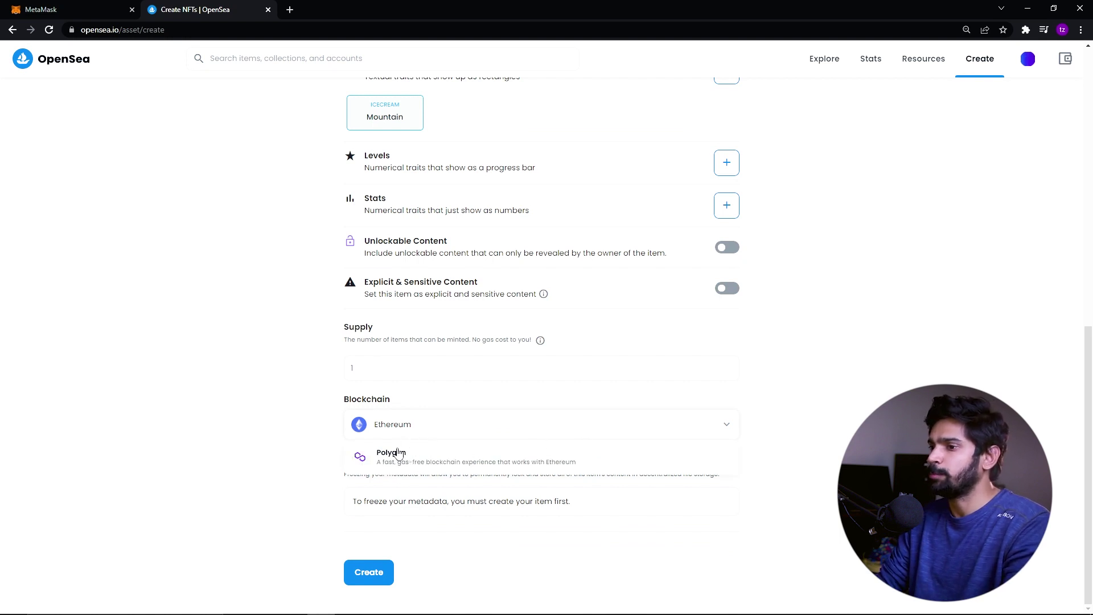
{"action": "left_click", "coordinate": [399, 471]}
{"action": "left_click", "coordinate": [422, 437]}
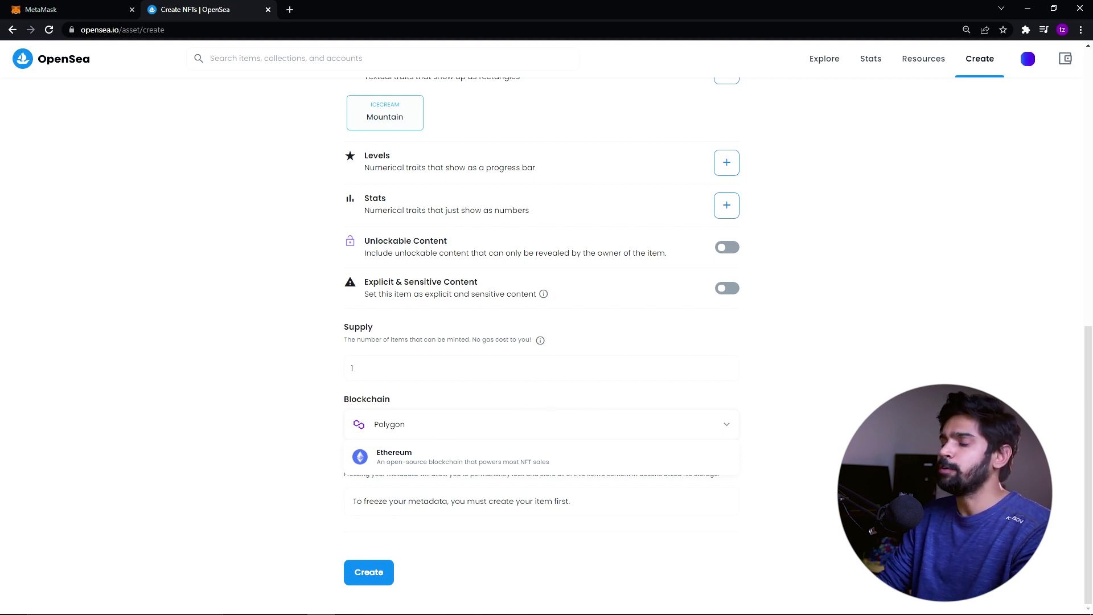
{"action": "left_click", "coordinate": [615, 433]}
{"action": "left_click", "coordinate": [450, 431]}
{"action": "double_click", "coordinate": [445, 431]}
{"action": "left_click", "coordinate": [353, 373]}
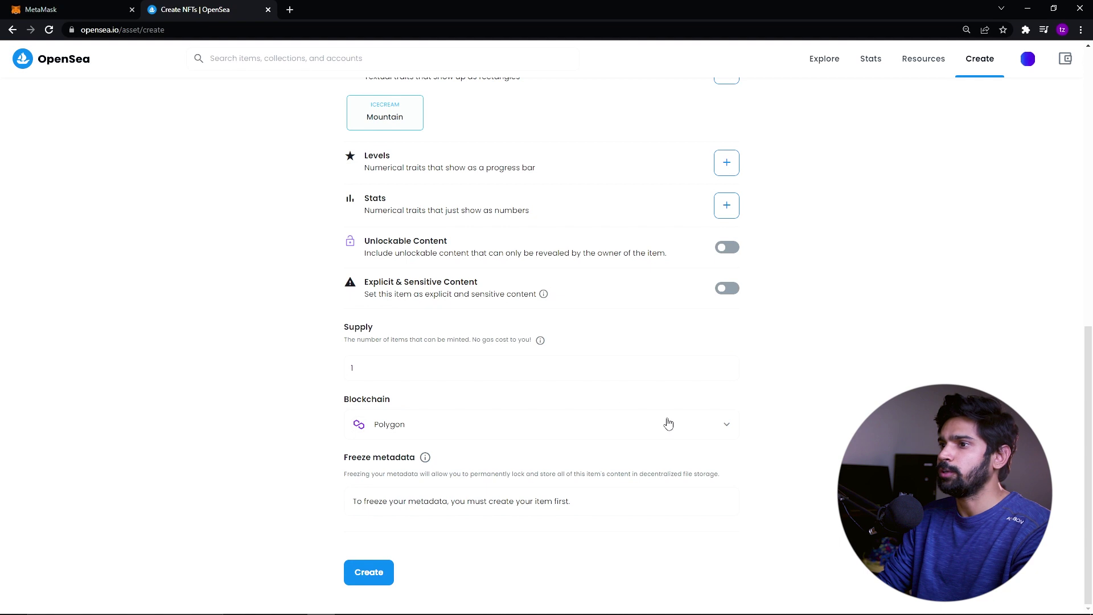
Create the Creamy Mountain item and dismiss the creation confirmation
{"action": "scroll", "coordinate": [668, 423], "scroll_direction": "up", "scroll_amount": 10}
{"action": "scroll", "coordinate": [669, 423], "scroll_direction": "down", "scroll_amount": 10}
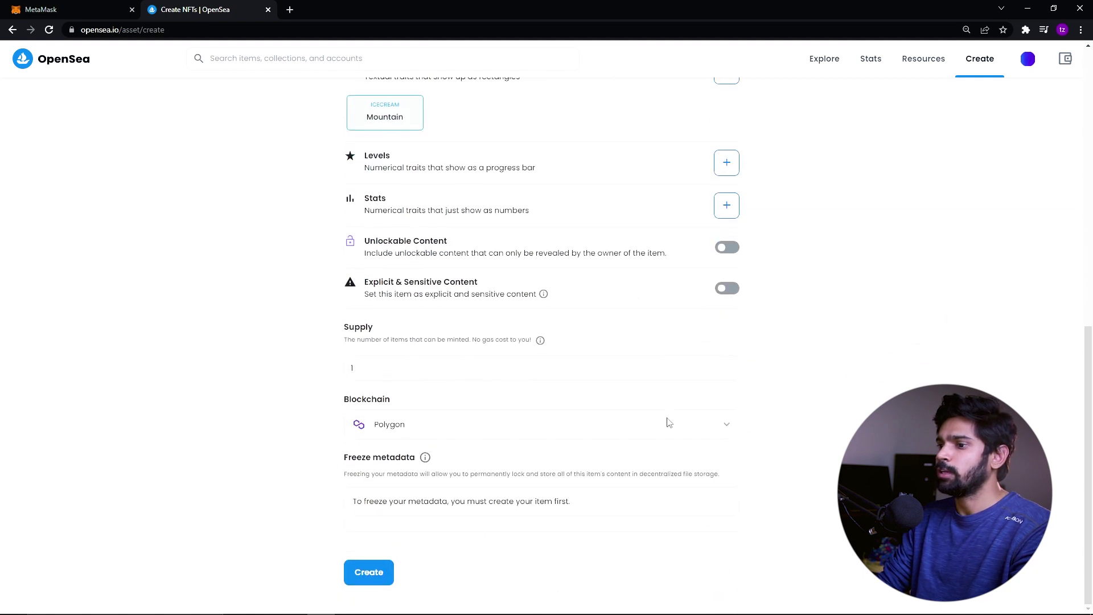
{"action": "left_click", "coordinate": [369, 572]}
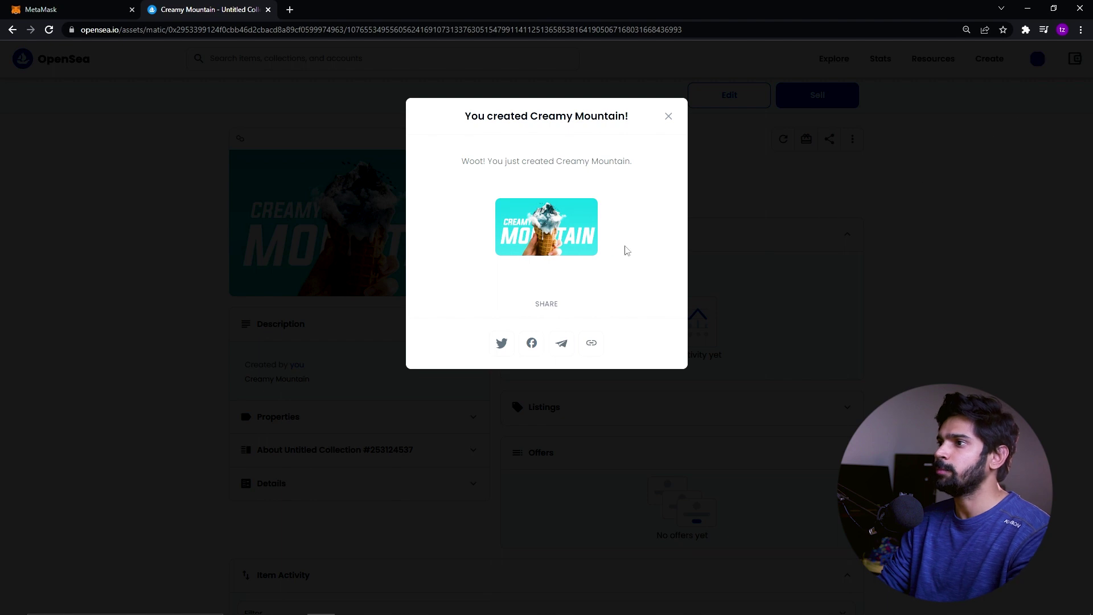
{"action": "left_click", "coordinate": [725, 237]}
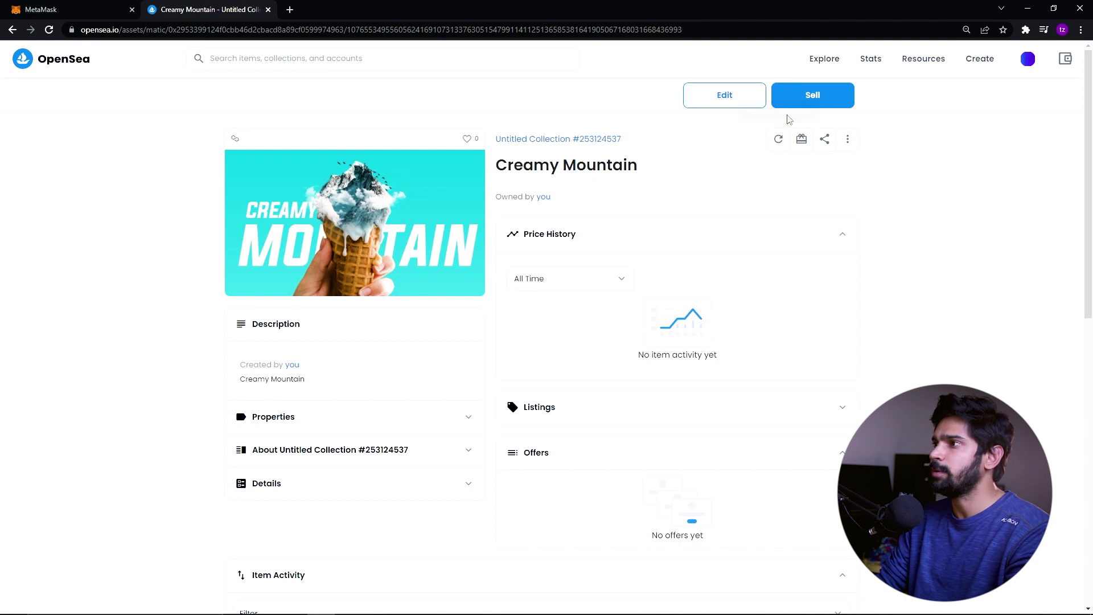
Start listing the Creamy Mountain item for sale and set its price to 0.01 ETH
{"action": "left_click", "coordinate": [818, 102]}
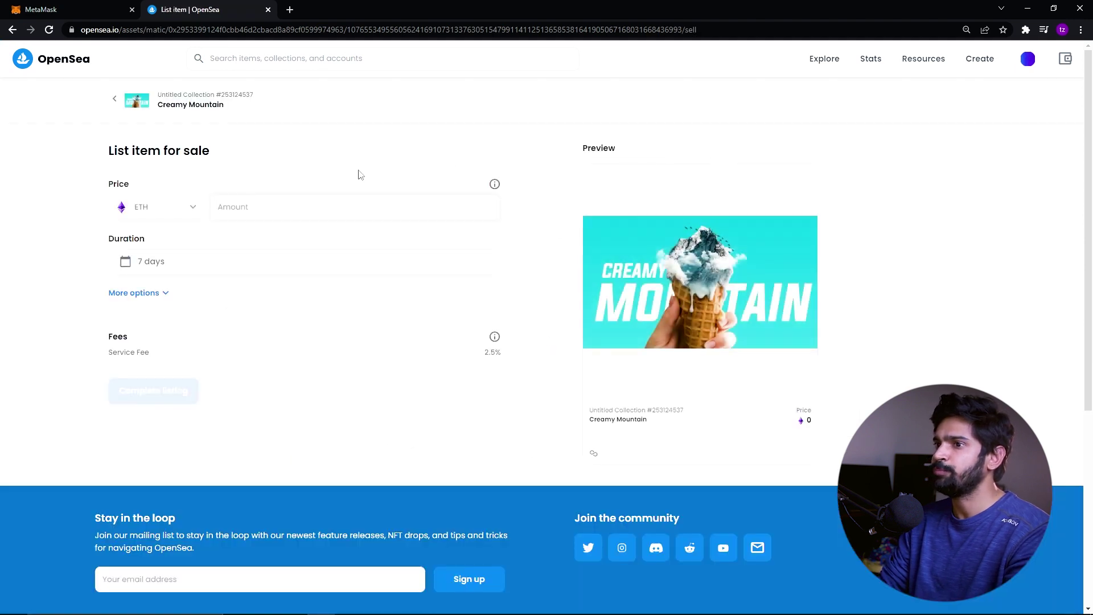
{"action": "left_click", "coordinate": [281, 206]}
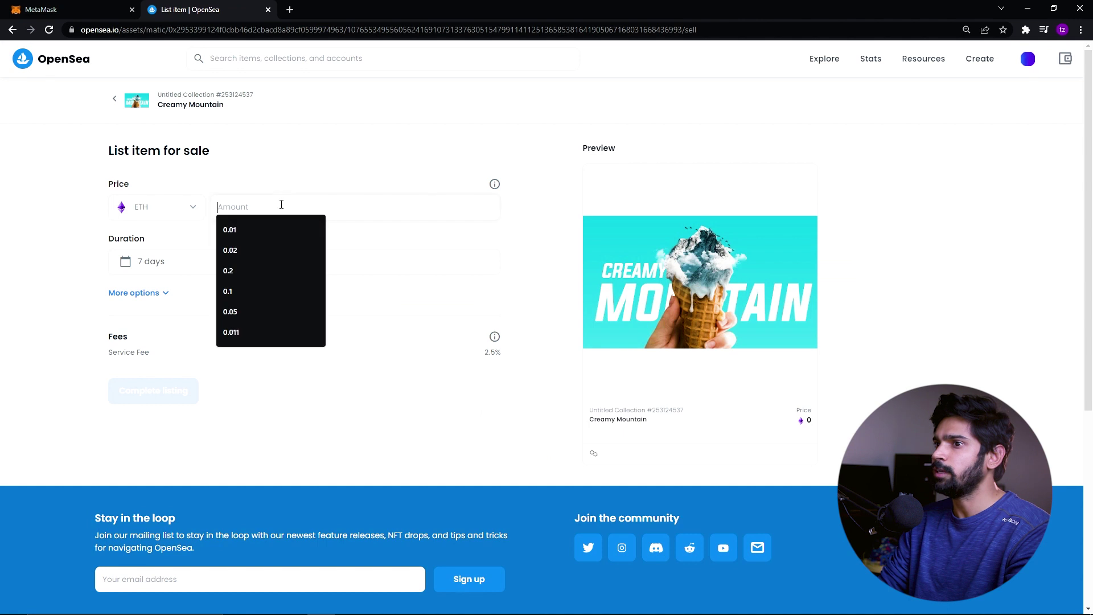
{"action": "type", "text": "0.0"}
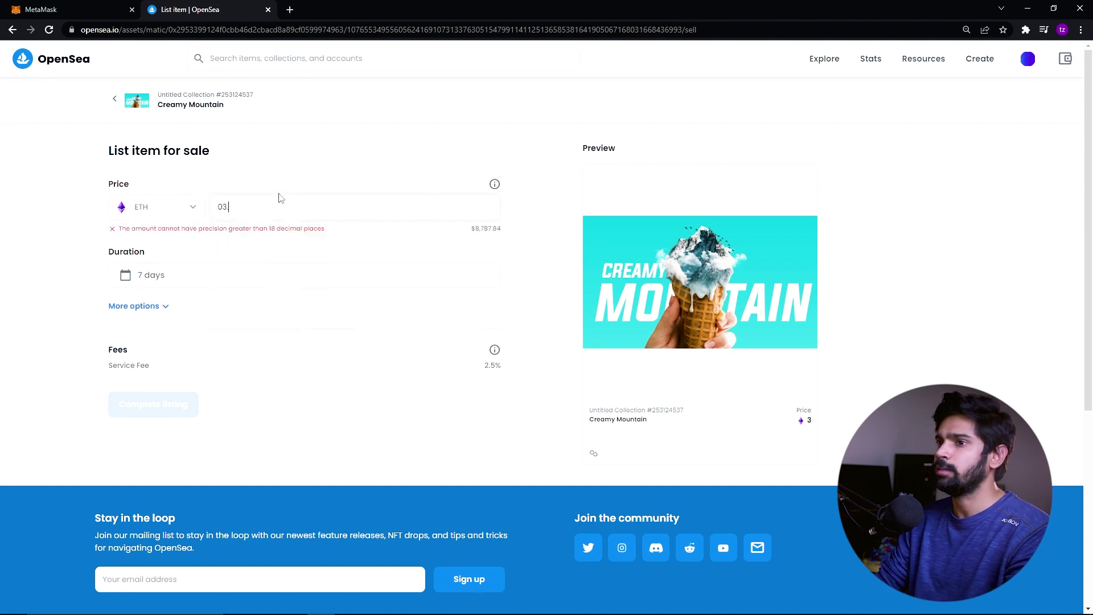
{"action": "key", "text": "BackSpace"}
{"action": "key", "text": "BackSpace"}
{"action": "type", "text": ".01"}
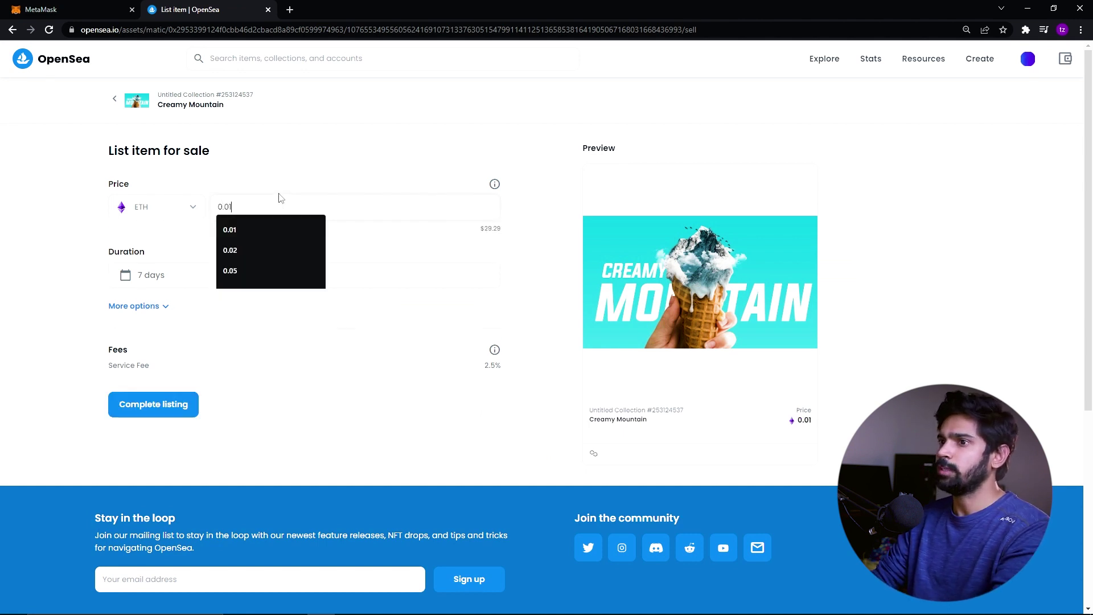
Set the listing's duration to 1 month
{"action": "left_click", "coordinate": [142, 277]}
{"action": "left_click", "coordinate": [170, 342]}
{"action": "left_click", "coordinate": [145, 415]}
{"action": "right_click", "coordinate": [146, 416]}
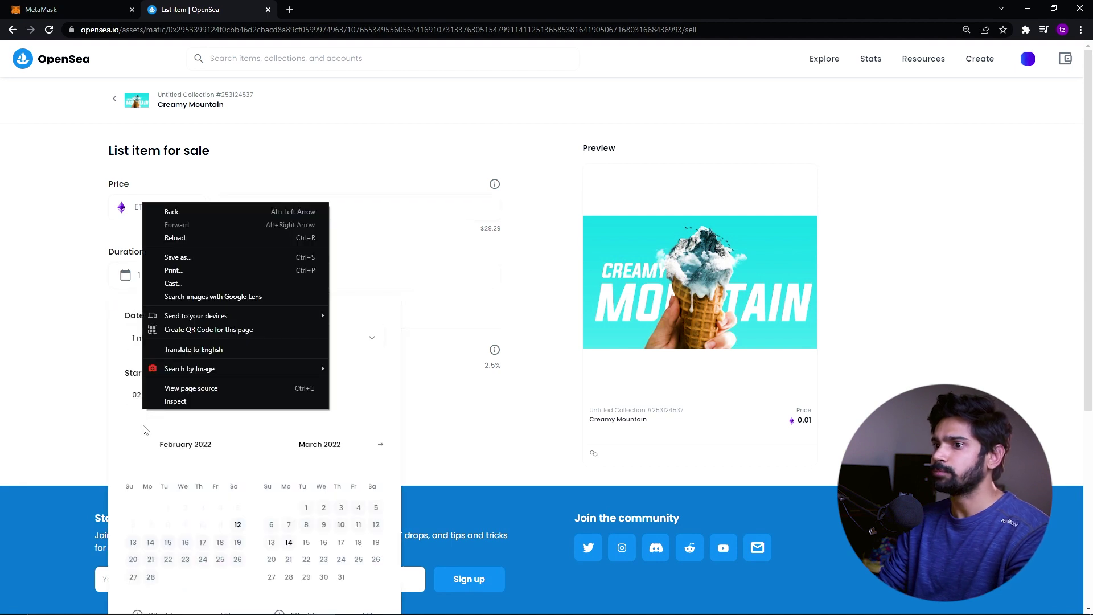
{"action": "left_click", "coordinate": [81, 403]}
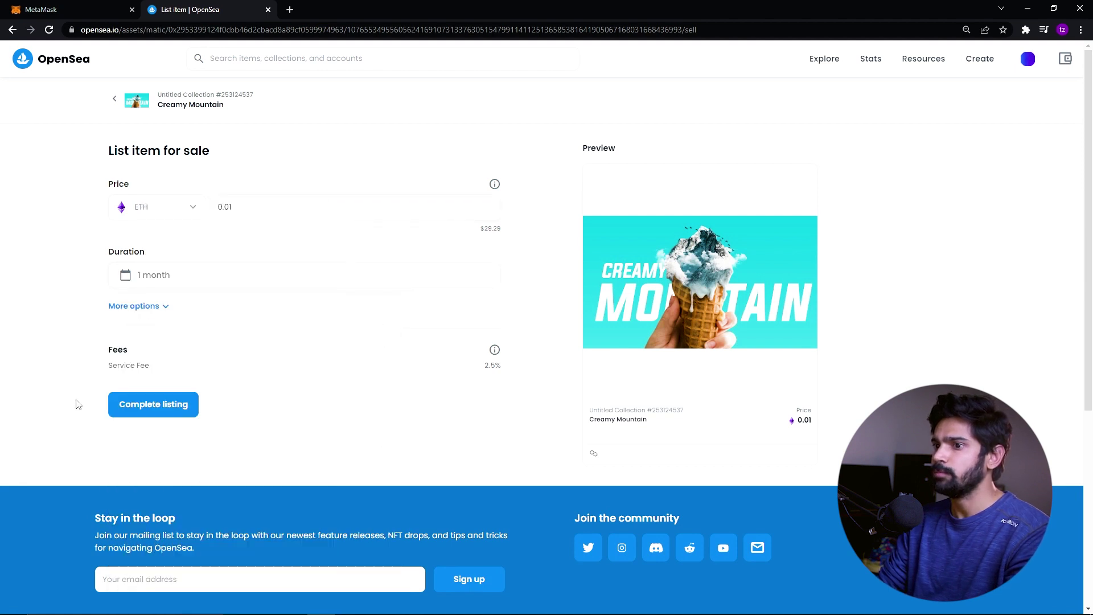
Submit the listing and unlock its currency, signing the Wrapped Ether request in MetaMask and repeating the unlock
{"action": "left_click", "coordinate": [165, 417]}
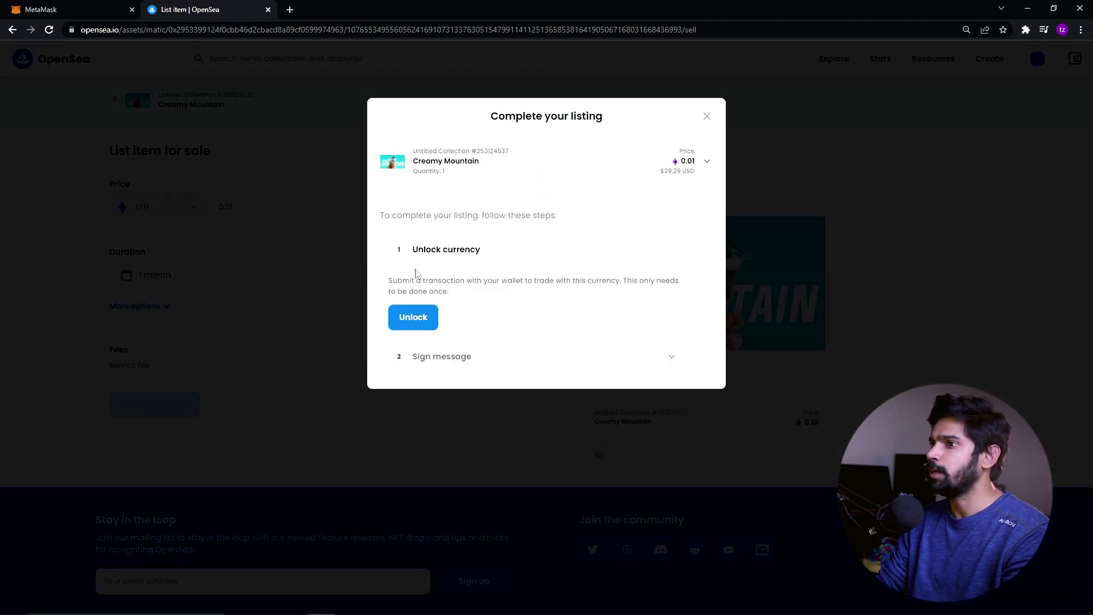
{"action": "left_click", "coordinate": [428, 321]}
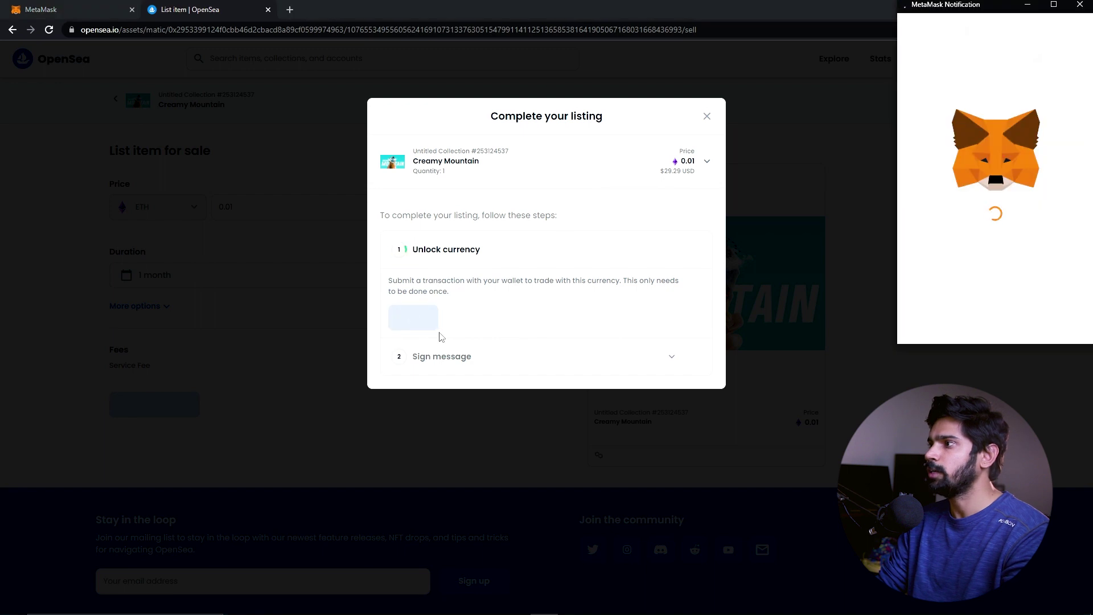
{"action": "scroll", "coordinate": [1036, 319], "scroll_direction": "down", "scroll_amount": 1}
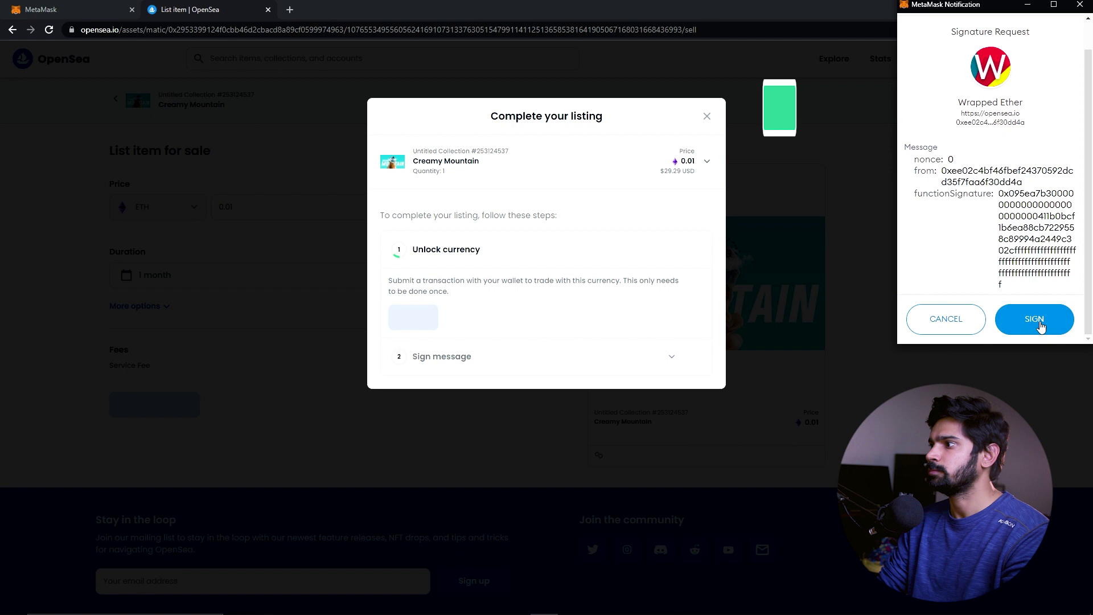
{"action": "left_click", "coordinate": [1036, 320]}
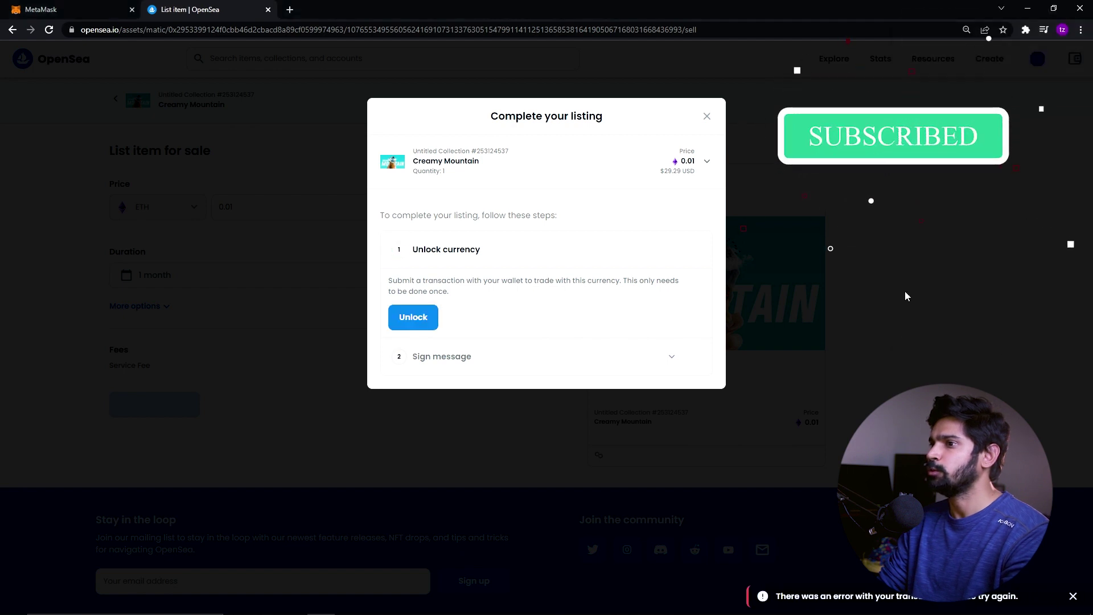
{"action": "left_click", "coordinate": [411, 318]}
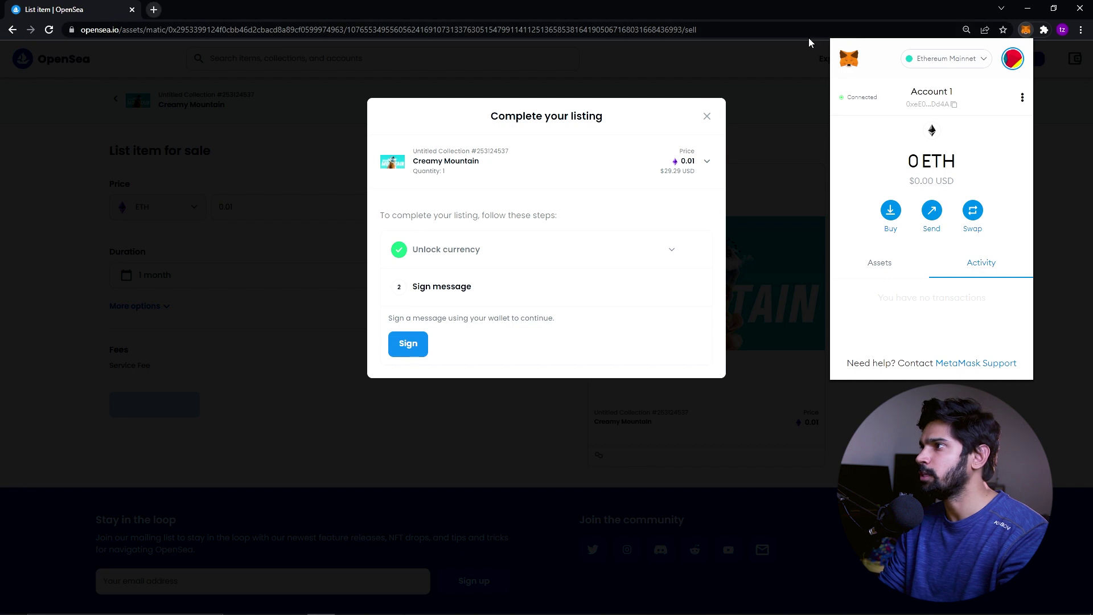
Check the account's activity in the MetaMask wallet, then close the wallet
{"action": "left_click", "coordinate": [1024, 31]}
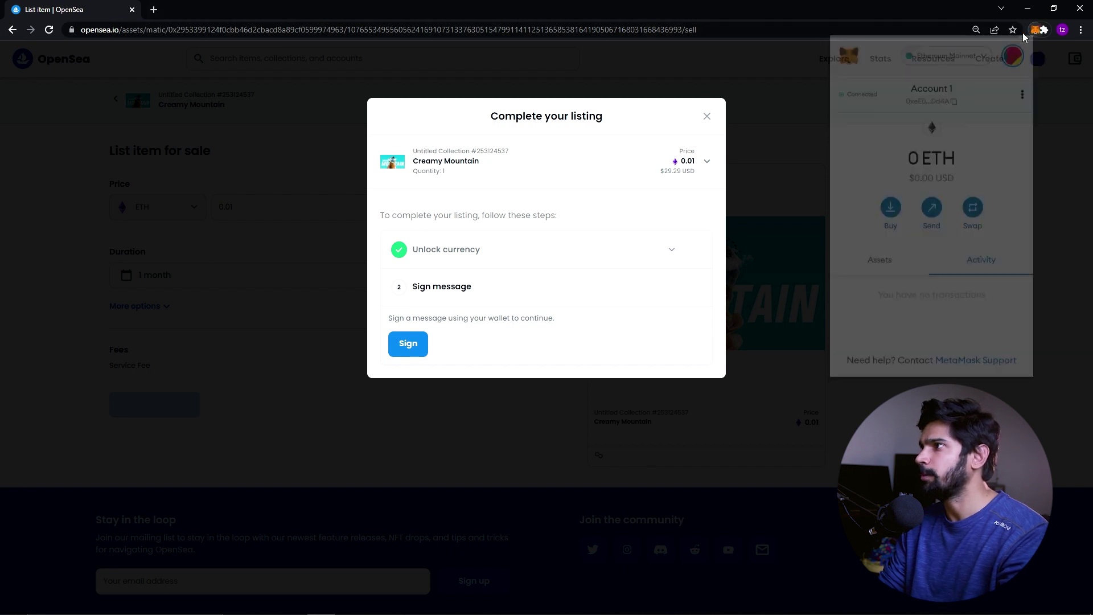
{"action": "left_click", "coordinate": [1043, 30]}
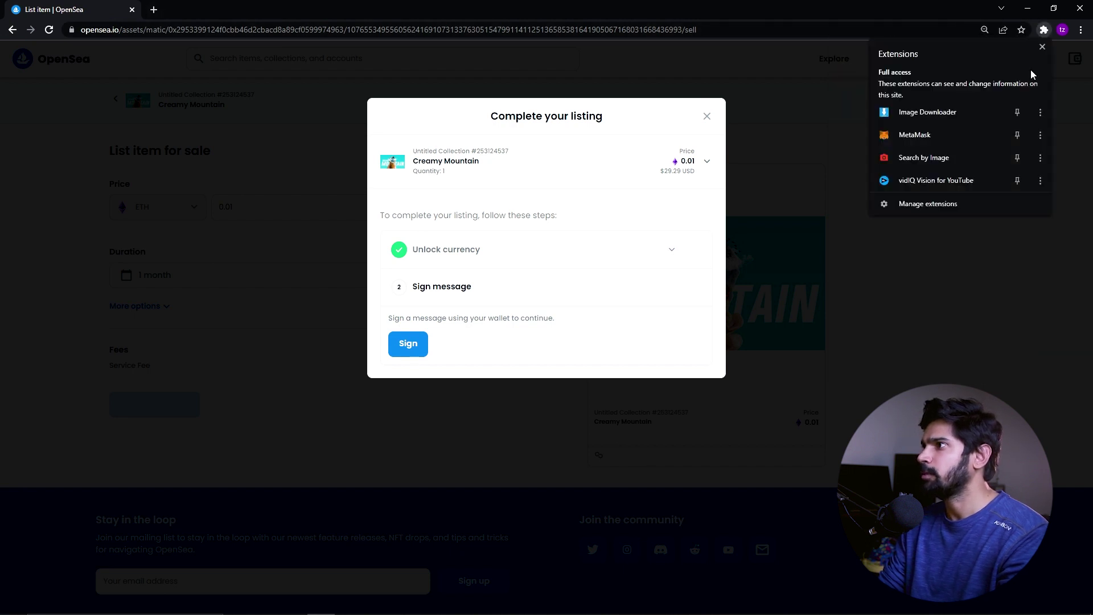
{"action": "left_click", "coordinate": [928, 131]}
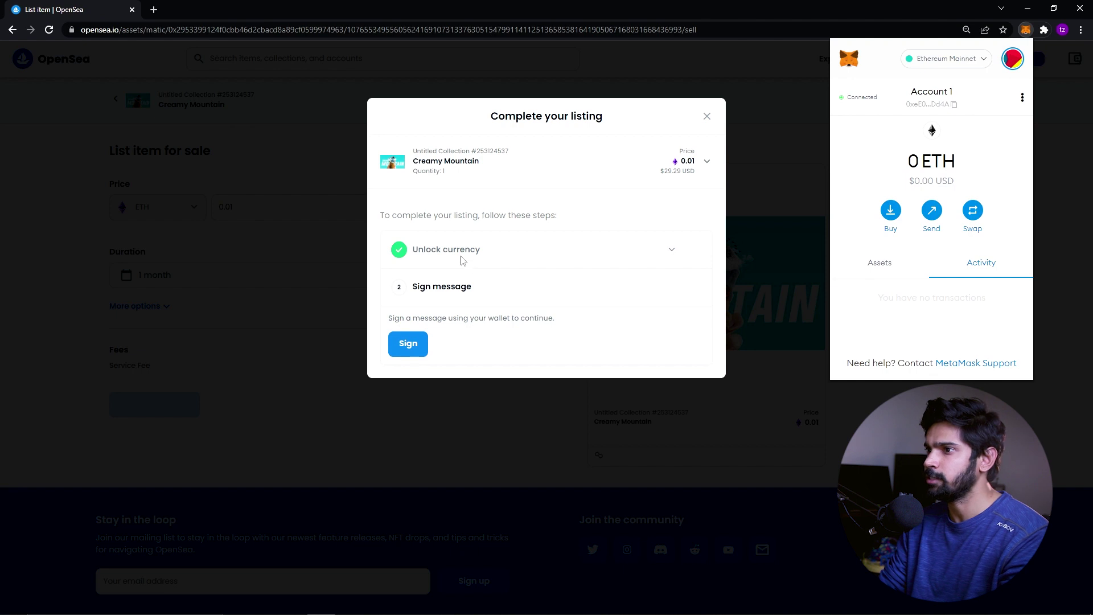
{"action": "left_click", "coordinate": [537, 285]}
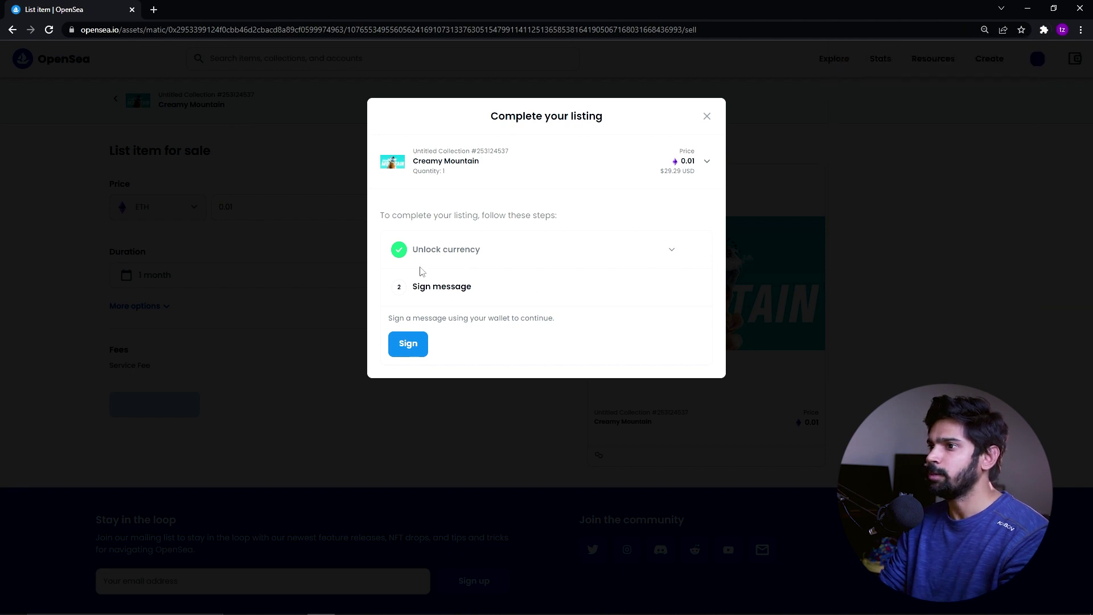
Sign the listing message with MetaMask to complete the Creamy Mountain listing and dismiss the confirmation
{"action": "left_click", "coordinate": [408, 343]}
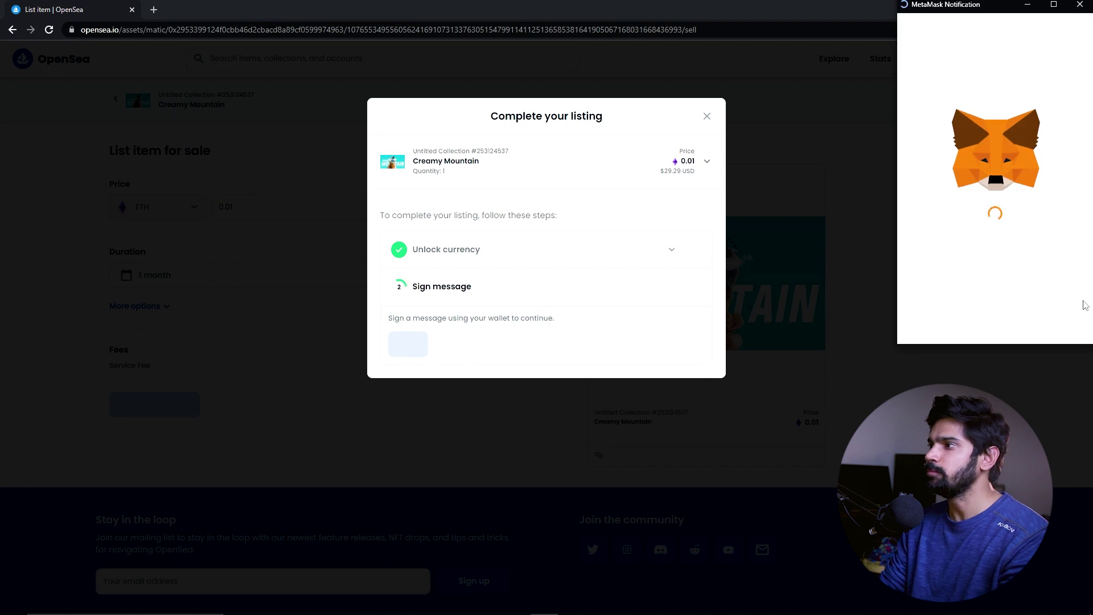
{"action": "left_click", "coordinate": [1055, 321]}
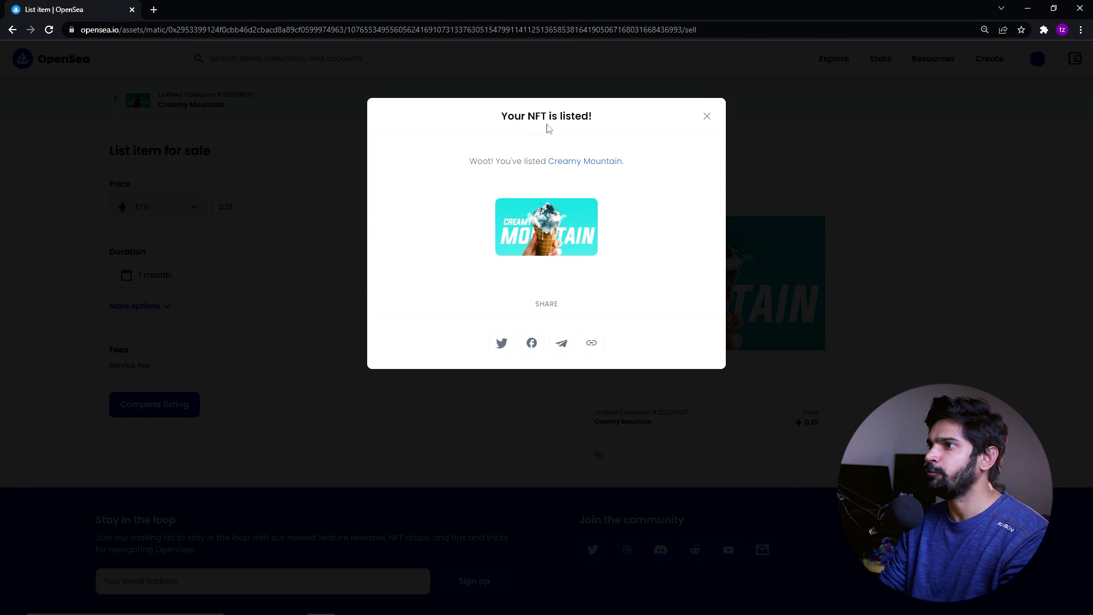
{"action": "left_click", "coordinate": [706, 116]}
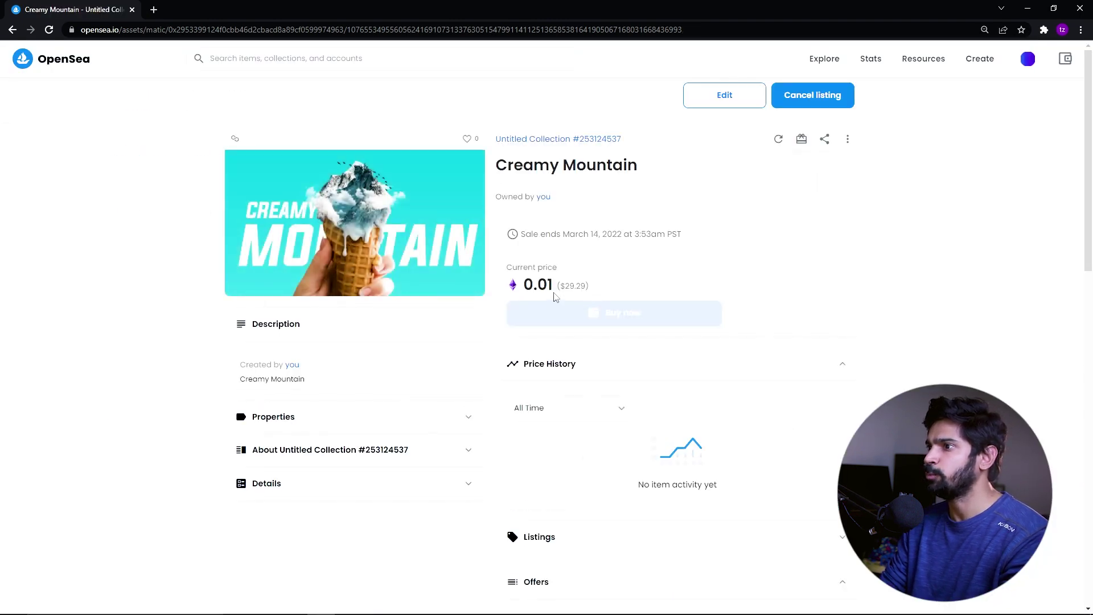
Review the listed Creamy Mountain item's price, offers and item activity
{"action": "left_click_drag", "start_coordinate": [565, 286], "coordinate": [577, 287]}
{"action": "scroll", "coordinate": [631, 282], "scroll_direction": "down", "scroll_amount": 8}
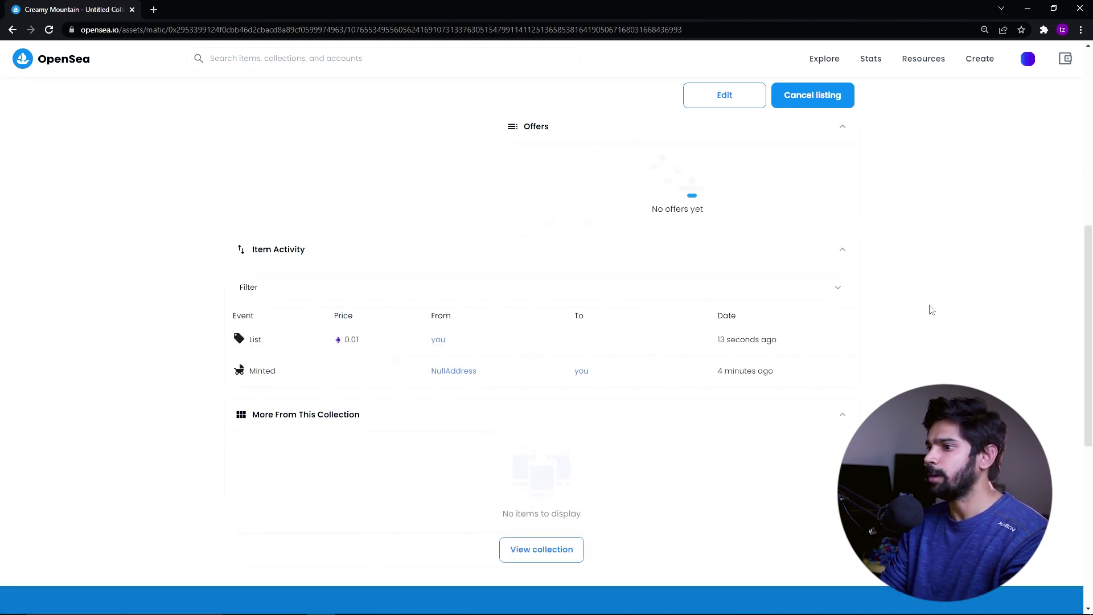
{"action": "scroll", "coordinate": [931, 309], "scroll_direction": "up", "scroll_amount": 8}
{"action": "left_click", "coordinate": [1019, 297]}
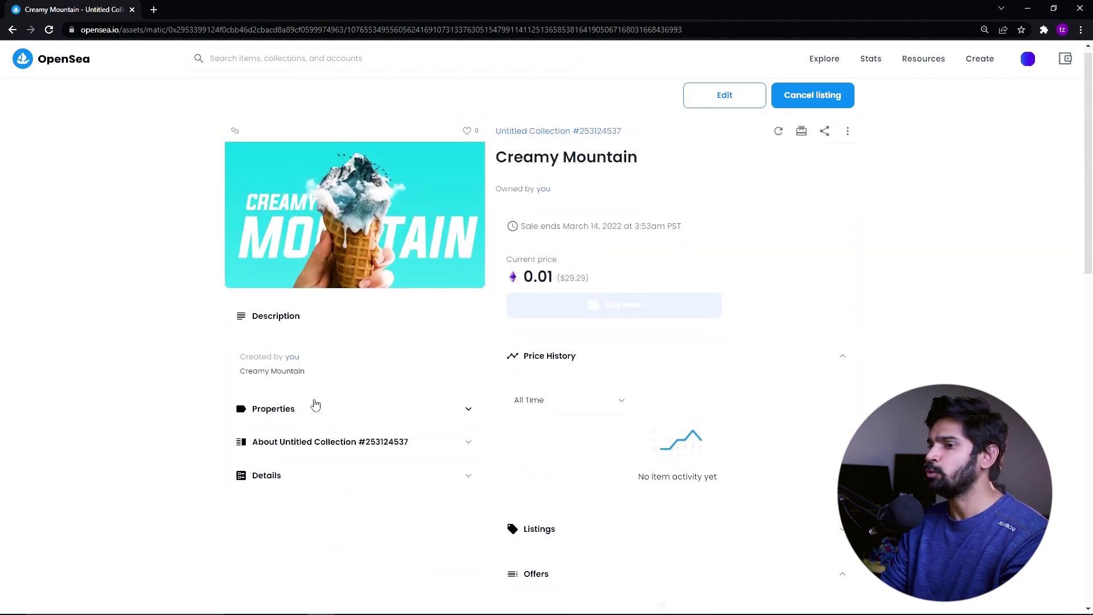
{"action": "scroll", "coordinate": [285, 393], "scroll_direction": "down", "scroll_amount": 8}
{"action": "scroll", "coordinate": [609, 341], "scroll_direction": "up", "scroll_amount": 5}
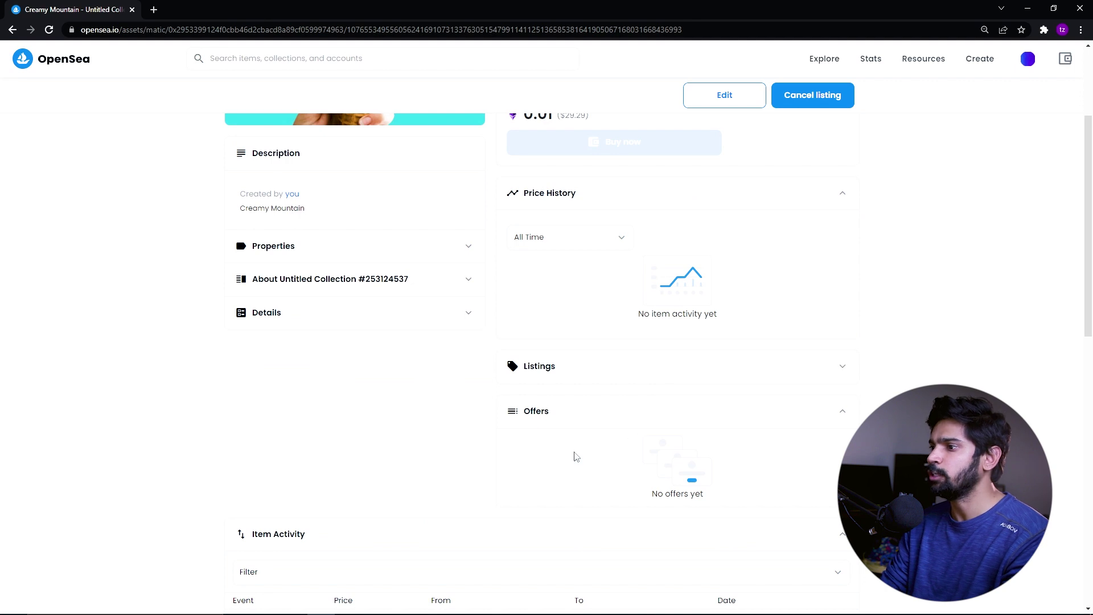
{"action": "scroll", "coordinate": [989, 247], "scroll_direction": "up", "scroll_amount": 3}
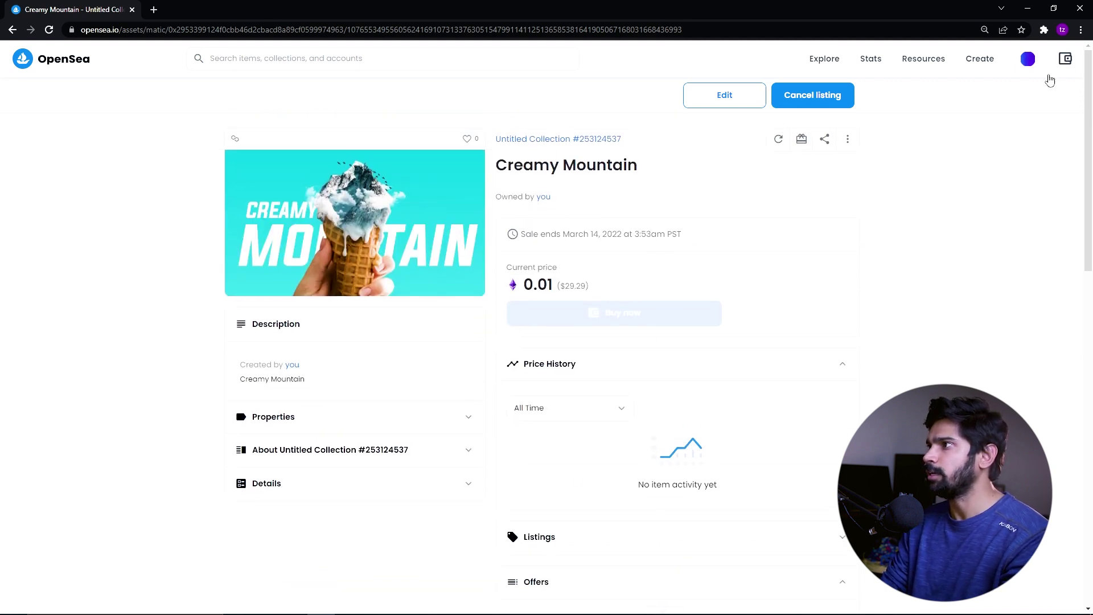
Go to the account's own collections and start creating a new collection
{"action": "left_click", "coordinate": [990, 68]}
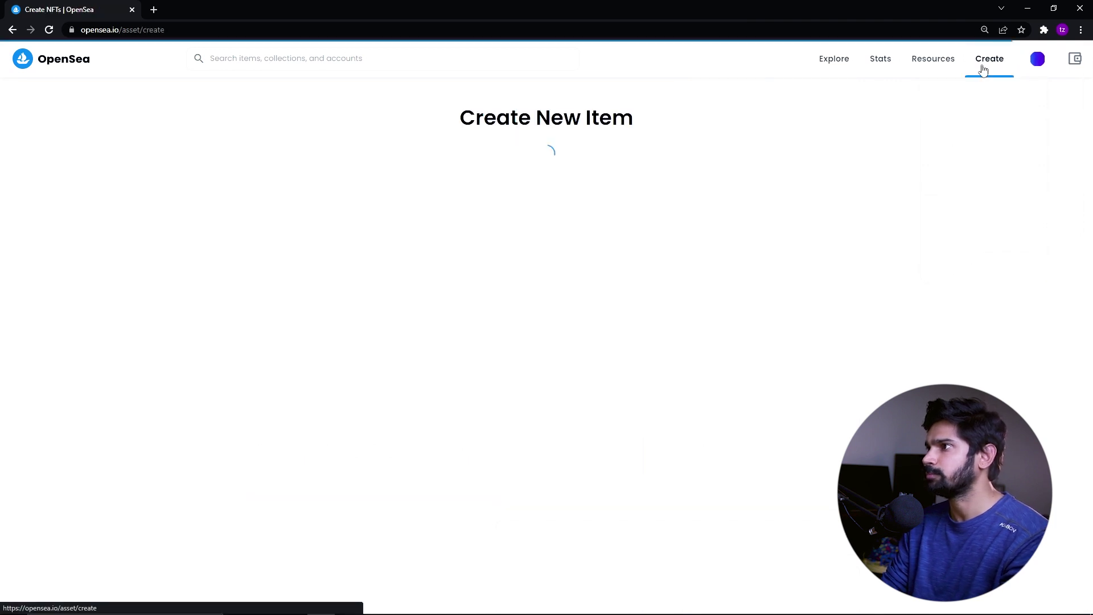
{"action": "left_click", "coordinate": [1027, 58]}
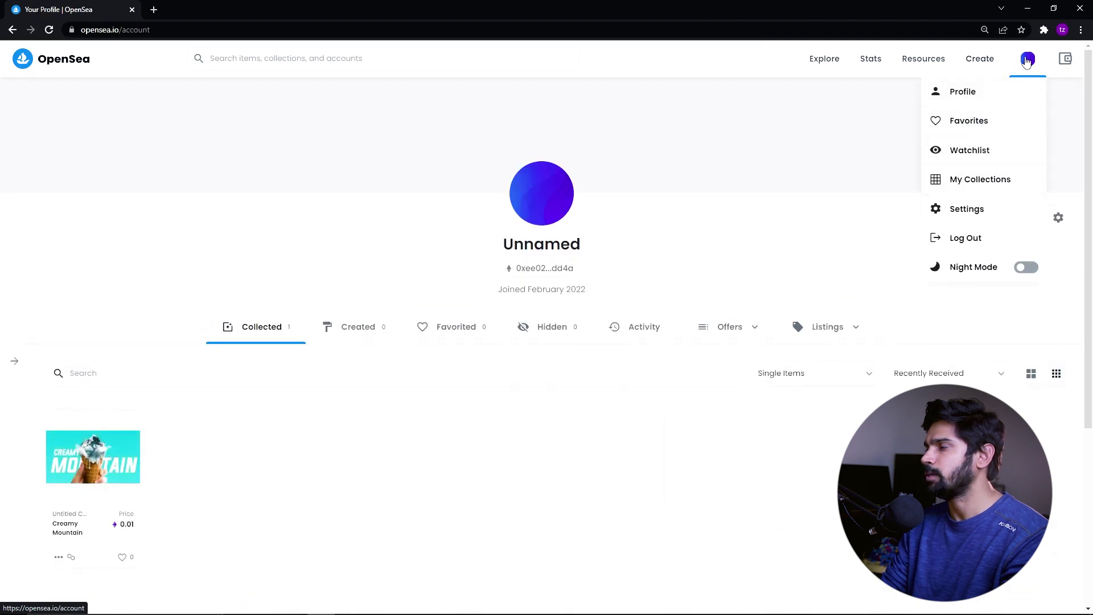
{"action": "left_click", "coordinate": [995, 178]}
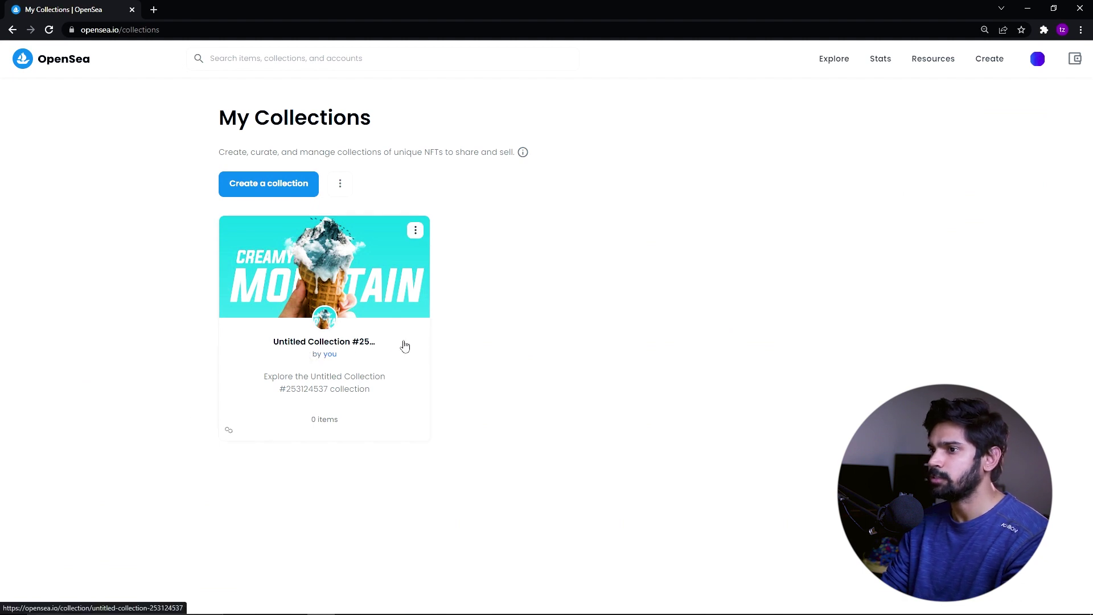
{"action": "left_click", "coordinate": [268, 185]}
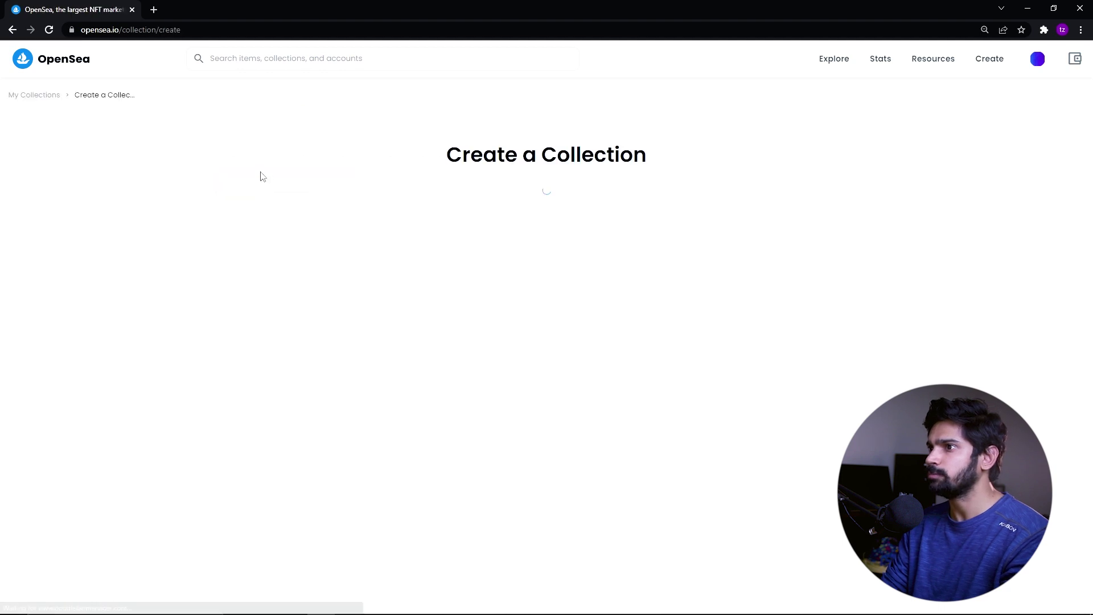
Upload the Deadpool picture from the All Designs - tz folder as the collection's logo image
{"action": "left_click", "coordinate": [310, 276]}
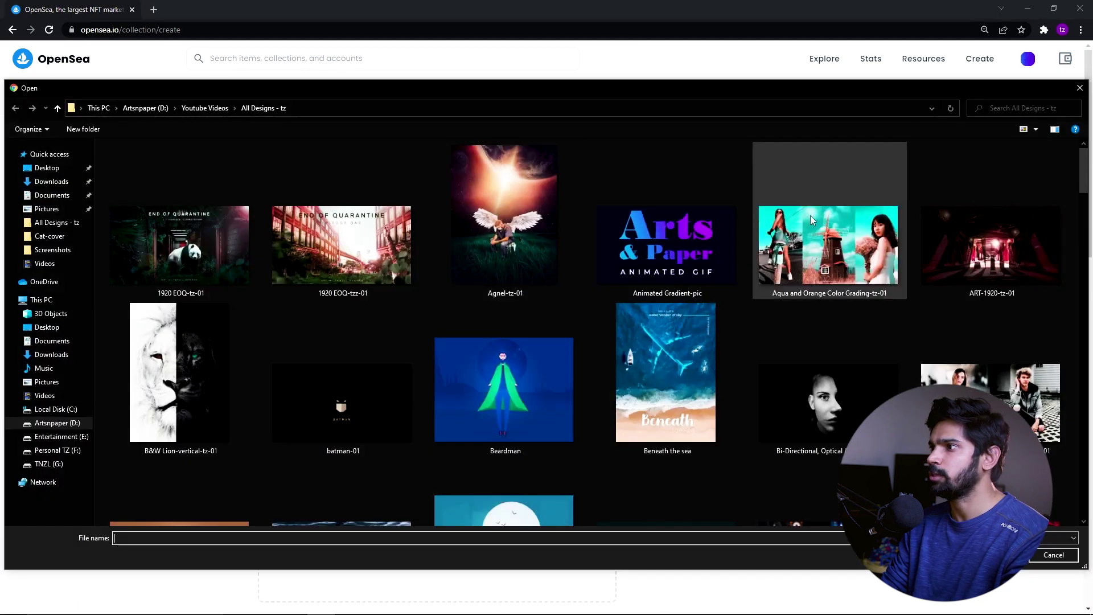
{"action": "scroll", "coordinate": [717, 294], "scroll_direction": "down", "scroll_amount": 1}
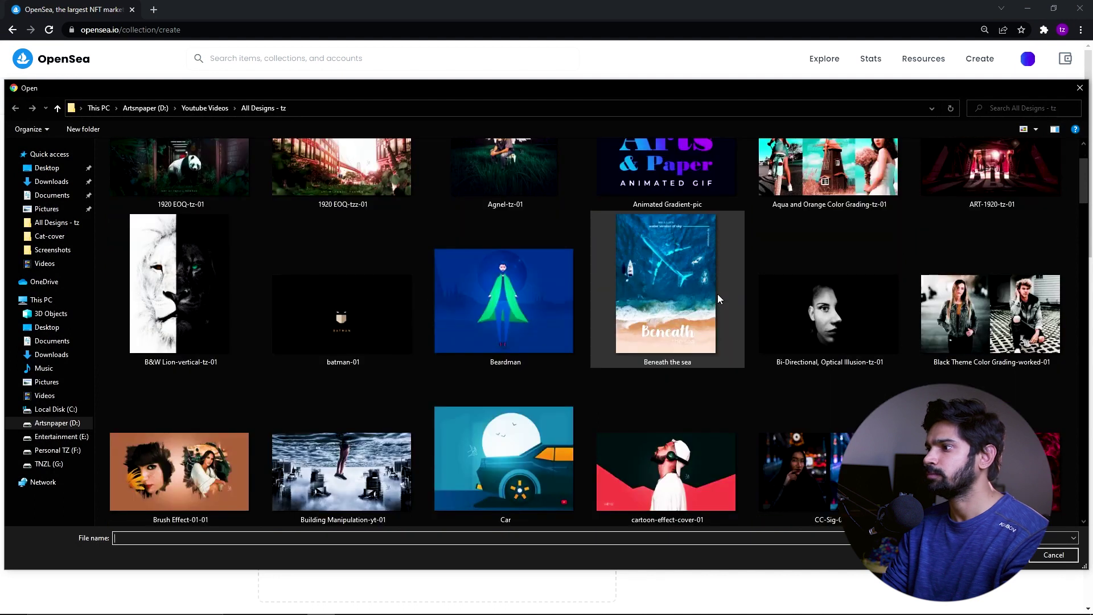
{"action": "scroll", "coordinate": [717, 293], "scroll_direction": "down", "scroll_amount": 3}
{"action": "scroll", "coordinate": [565, 312], "scroll_direction": "down", "scroll_amount": 2}
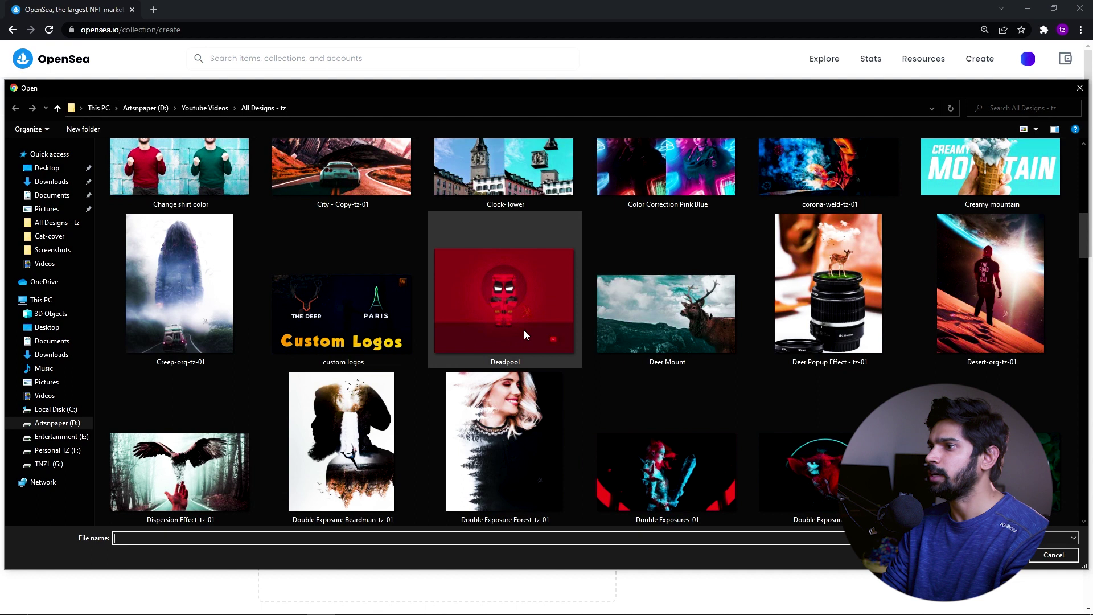
{"action": "double_click", "coordinate": [497, 310]}
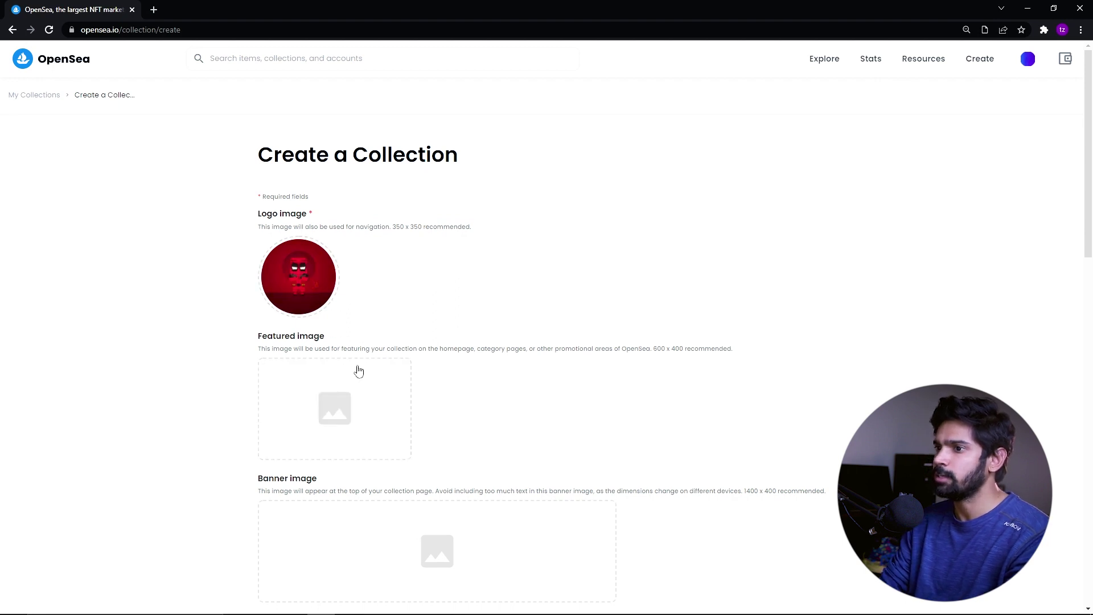
Upload the Deadpool picture as both the featured image and the banner image of the collection
{"action": "left_click", "coordinate": [376, 439]}
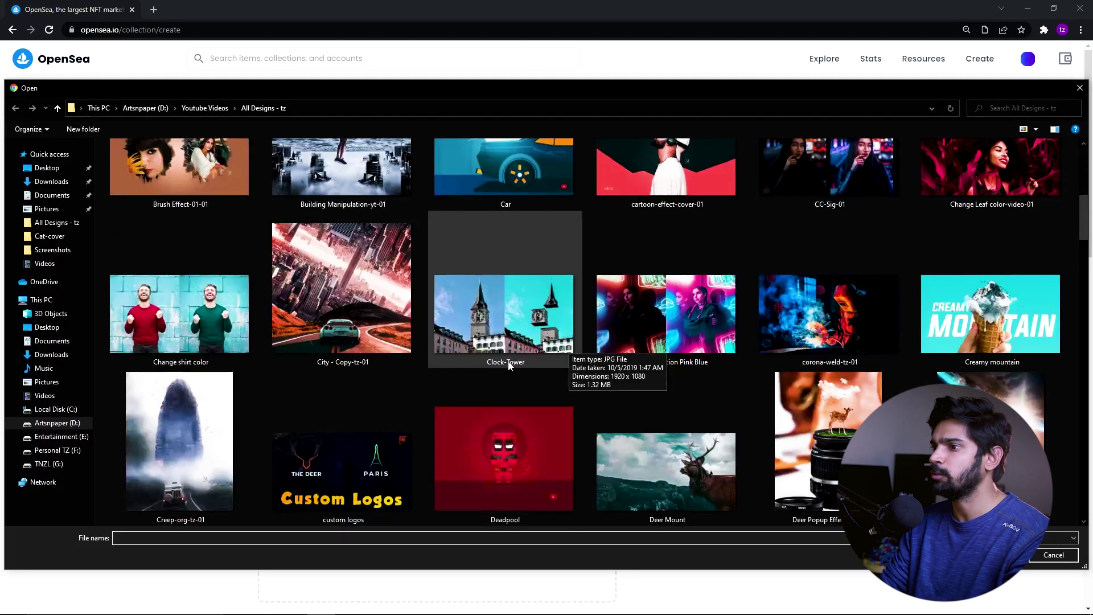
{"action": "double_click", "coordinate": [503, 483]}
{"action": "scroll", "coordinate": [388, 481], "scroll_direction": "down", "scroll_amount": 2}
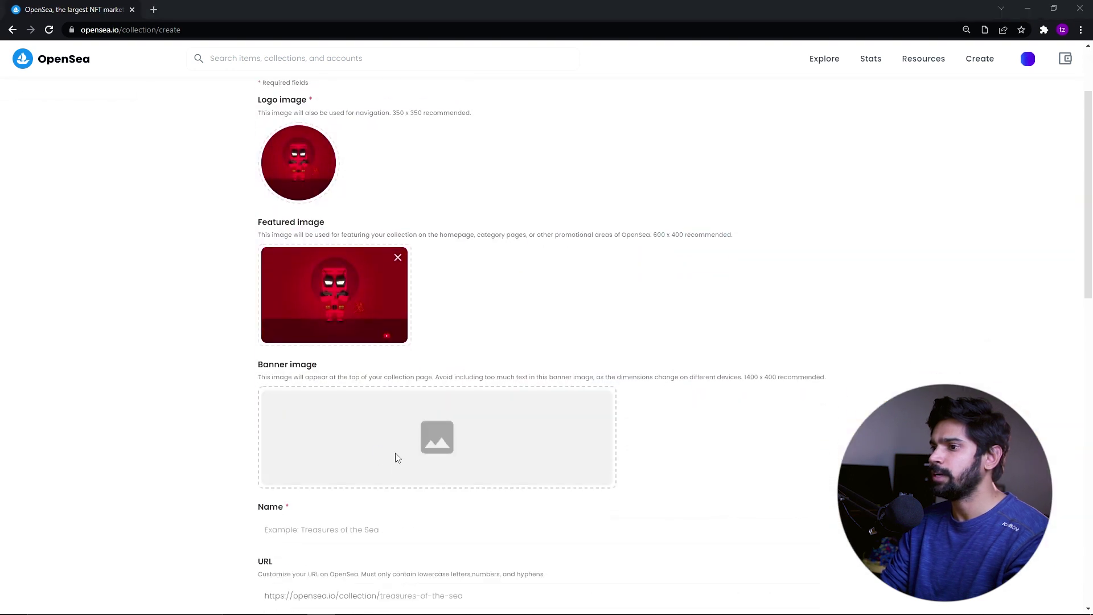
{"action": "left_click", "coordinate": [397, 457]}
{"action": "scroll", "coordinate": [435, 415], "scroll_direction": "down", "scroll_amount": 8}
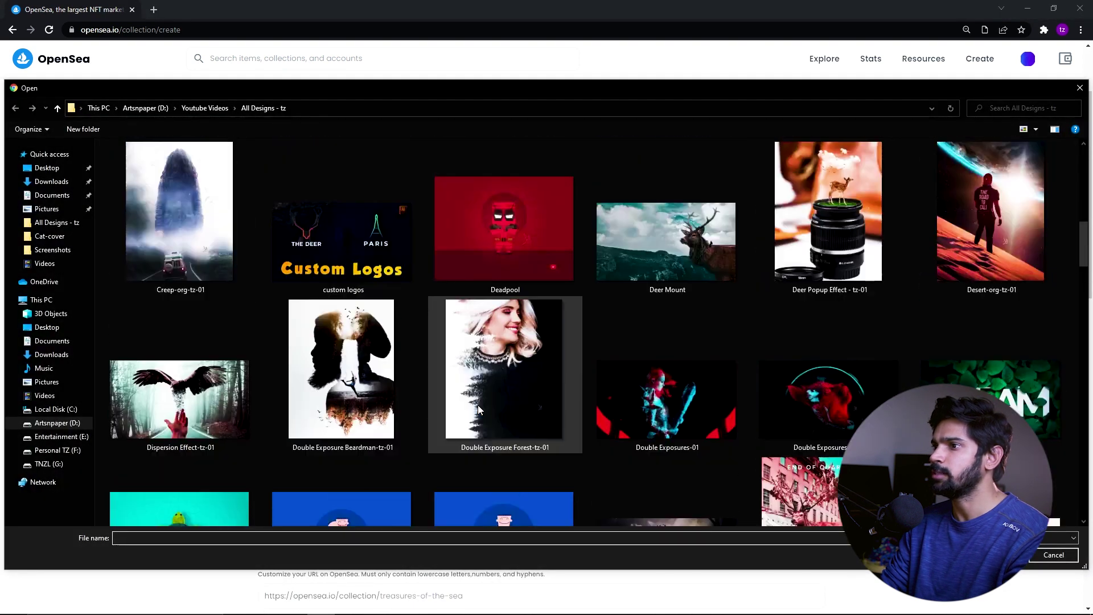
{"action": "double_click", "coordinate": [473, 258]}
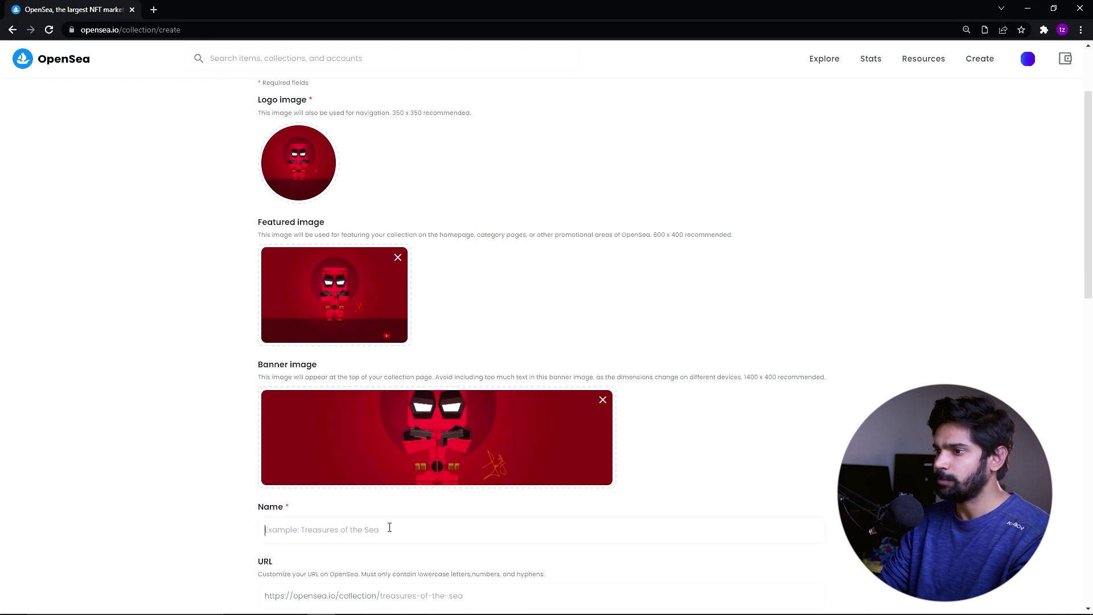
Name the collection Deadpool NFT and reuse the same text as its description
{"action": "type", "text": "Deadpool"}
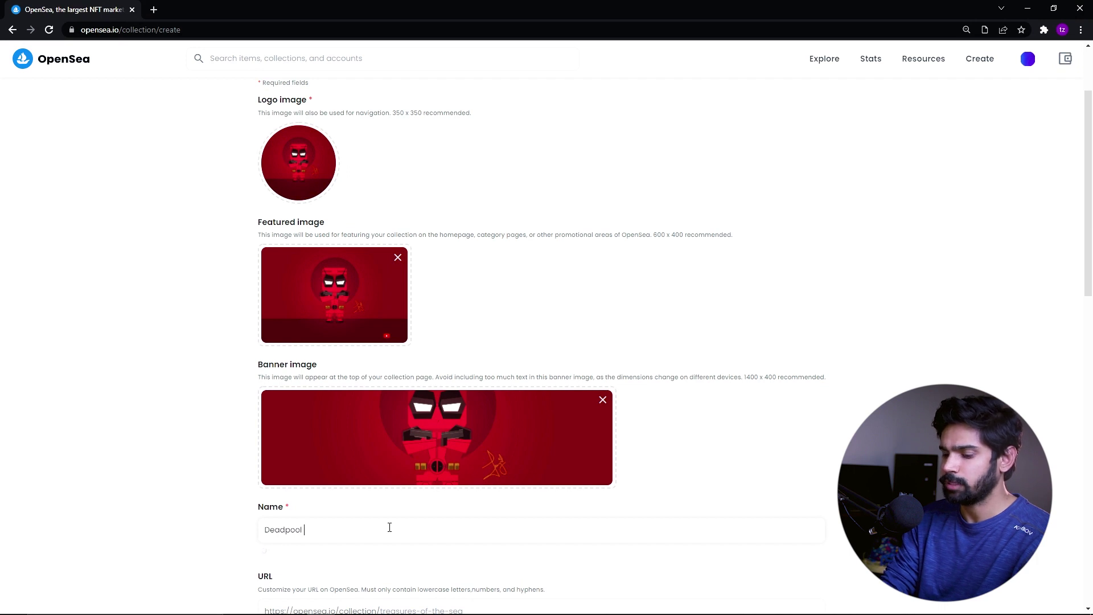
{"action": "type", "text": " NFT"}
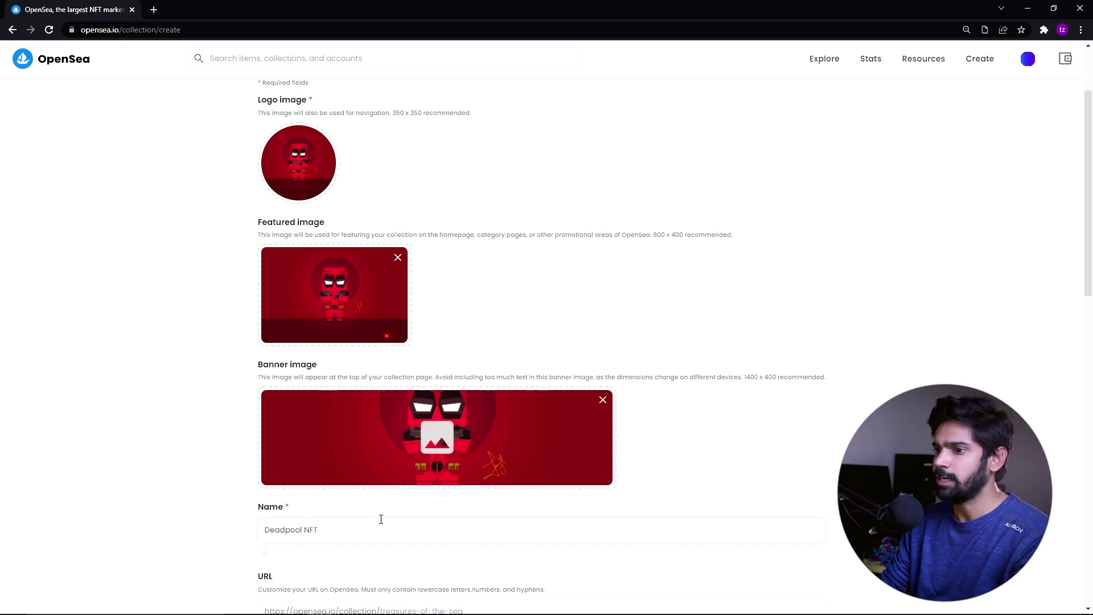
{"action": "key", "text": "ctrl+a"}
{"action": "key", "text": "ctrl+c"}
{"action": "scroll", "coordinate": [441, 431], "scroll_direction": "down", "scroll_amount": 4}
{"action": "left_click", "coordinate": [398, 470]}
{"action": "key", "text": "ctrl+v"}
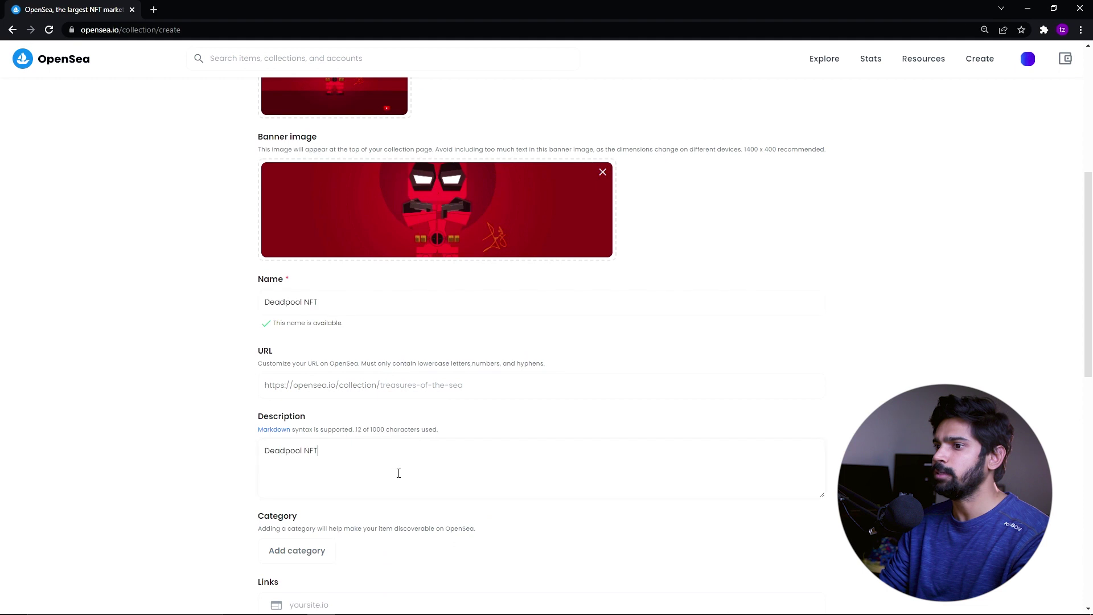
Add the Art category to the collection, then replace it with Collectibles
{"action": "scroll", "coordinate": [453, 489], "scroll_direction": "down", "scroll_amount": 3}
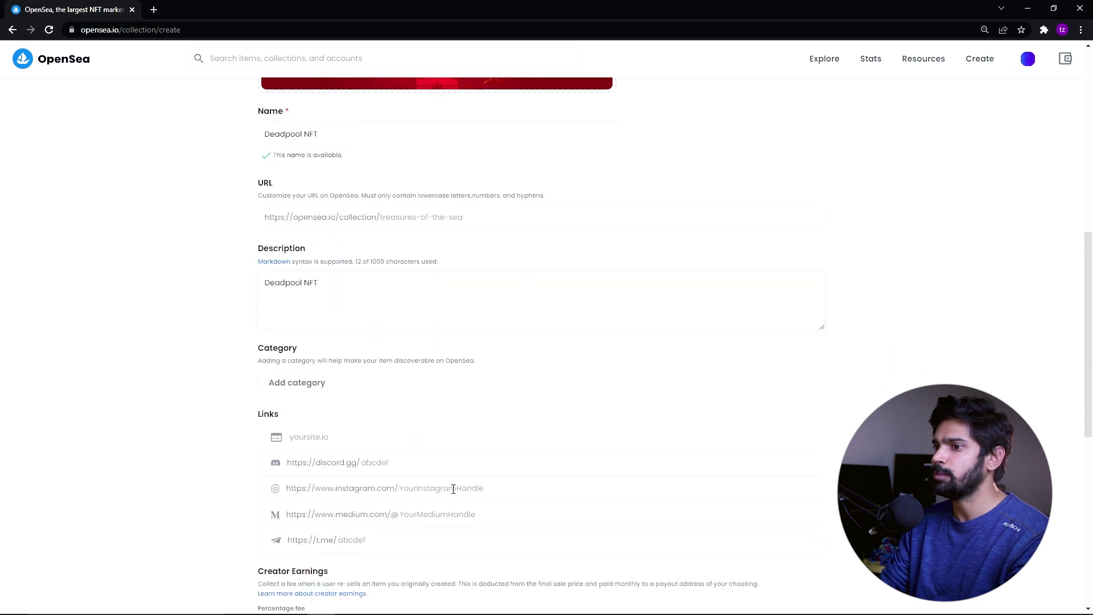
{"action": "left_click", "coordinate": [282, 381]}
{"action": "left_click", "coordinate": [305, 422]}
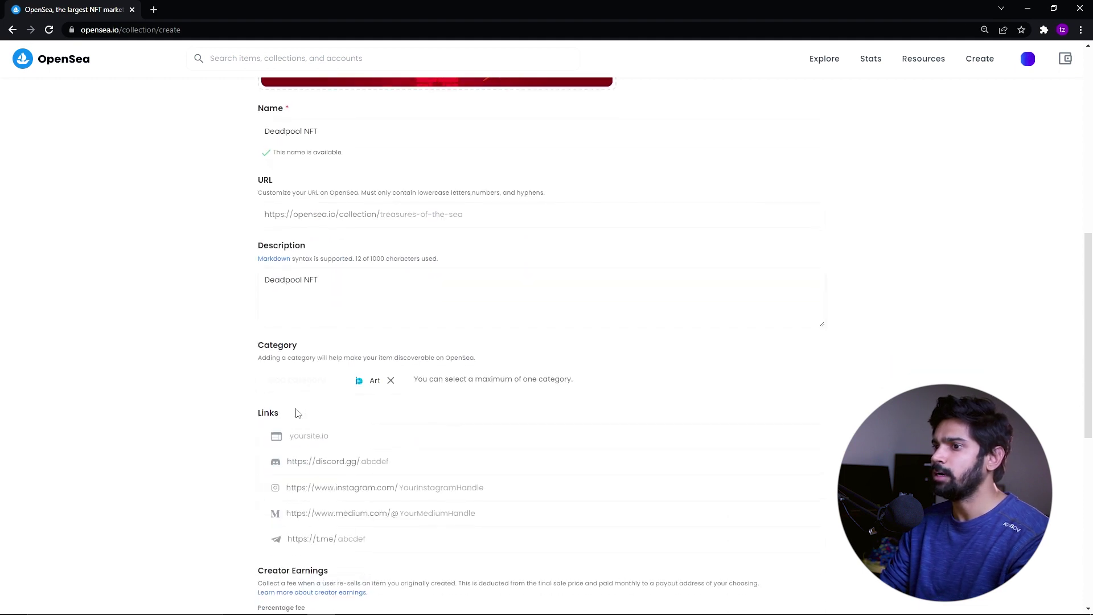
{"action": "left_click", "coordinate": [373, 386]}
{"action": "left_click", "coordinate": [318, 383]}
{"action": "left_click", "coordinate": [312, 441]}
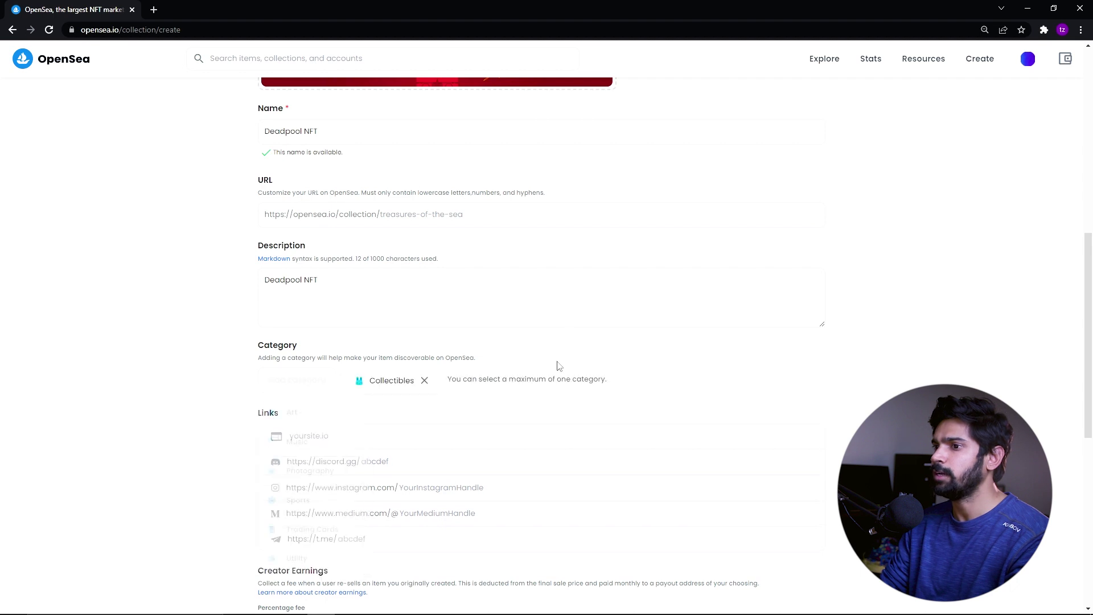
Set the collection's blockchain to Polygon
{"action": "scroll", "coordinate": [581, 412], "scroll_direction": "up", "scroll_amount": 6}
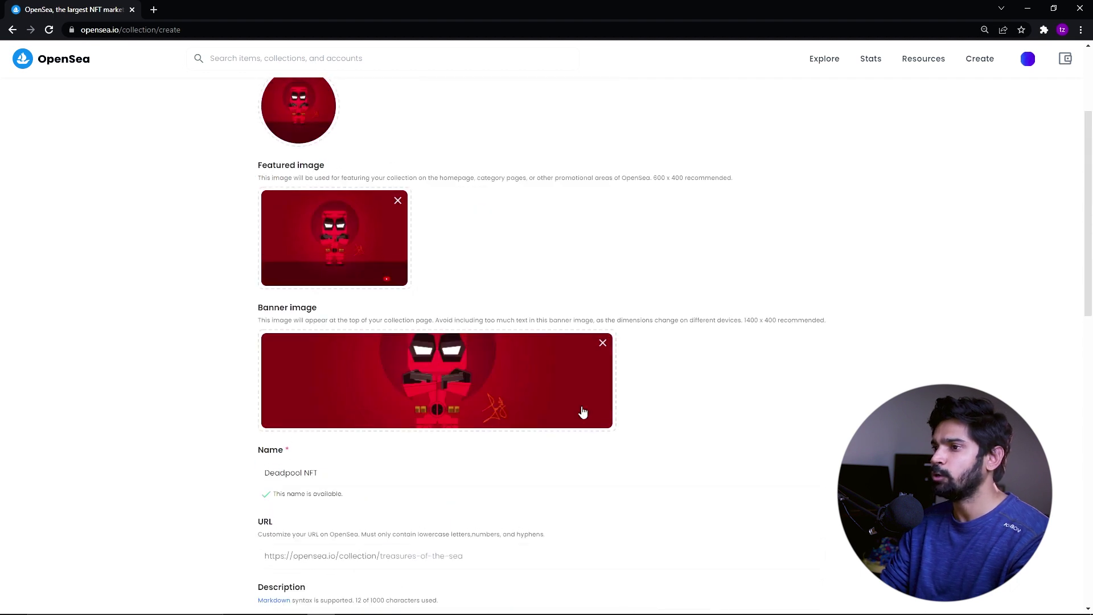
{"action": "scroll", "coordinate": [684, 361], "scroll_direction": "down", "scroll_amount": 10}
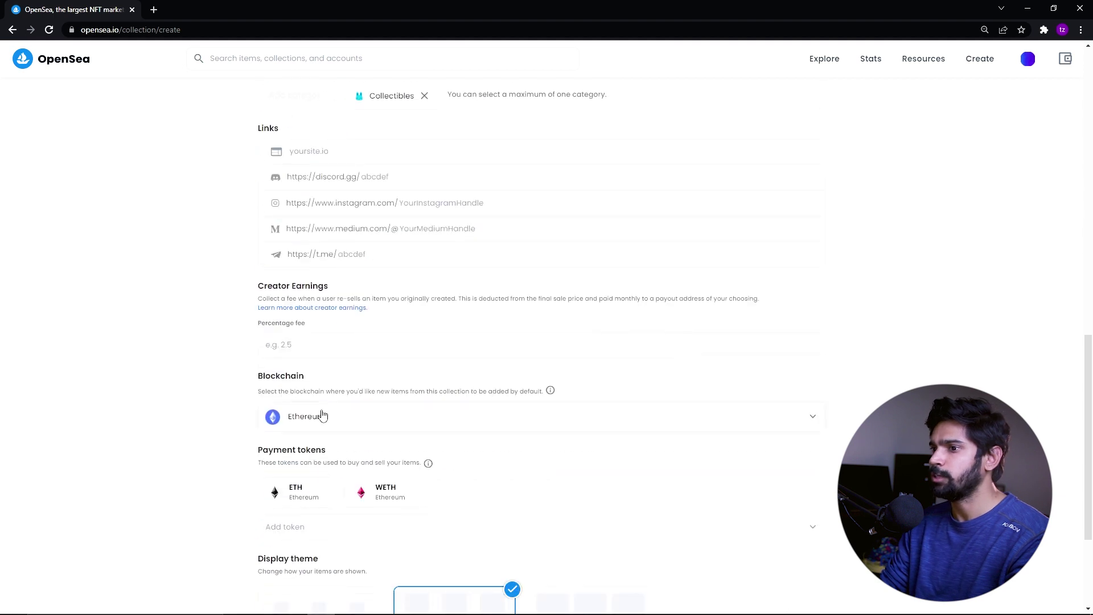
{"action": "left_click", "coordinate": [323, 416]}
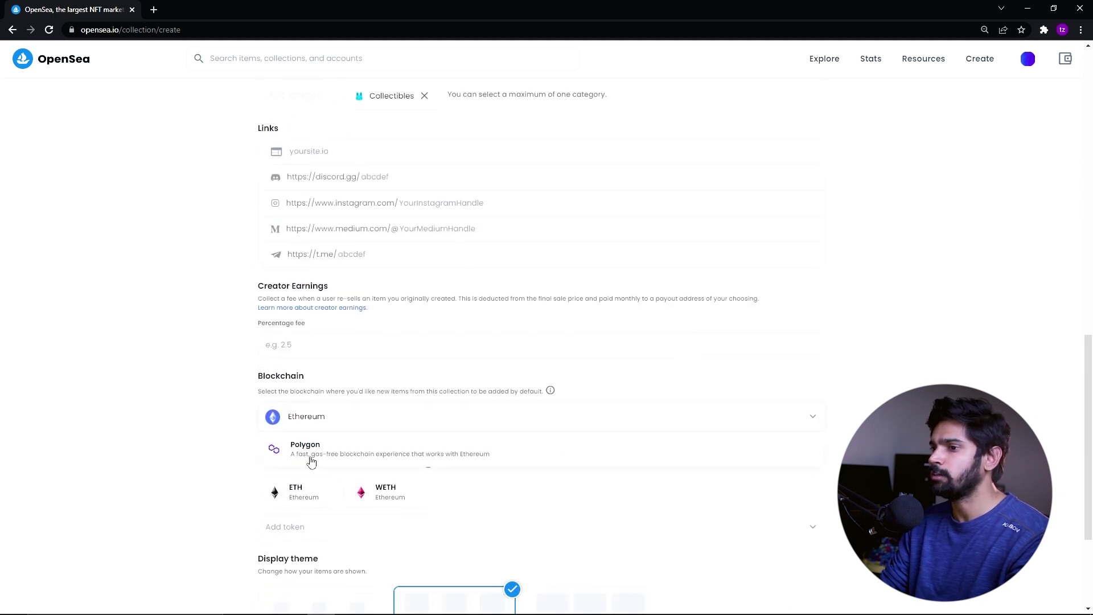
{"action": "left_click", "coordinate": [311, 450]}
Set the creator earnings percentage fee of the collection to 5.00
{"action": "left_click", "coordinate": [336, 350]}
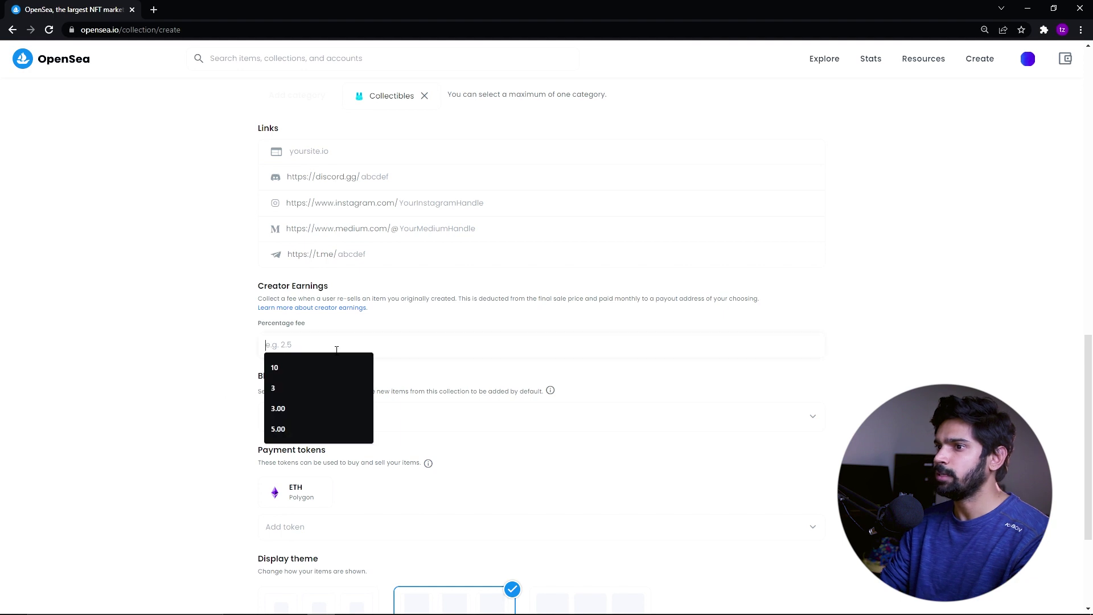
{"action": "left_click_drag", "start_coordinate": [256, 286], "coordinate": [335, 293]}
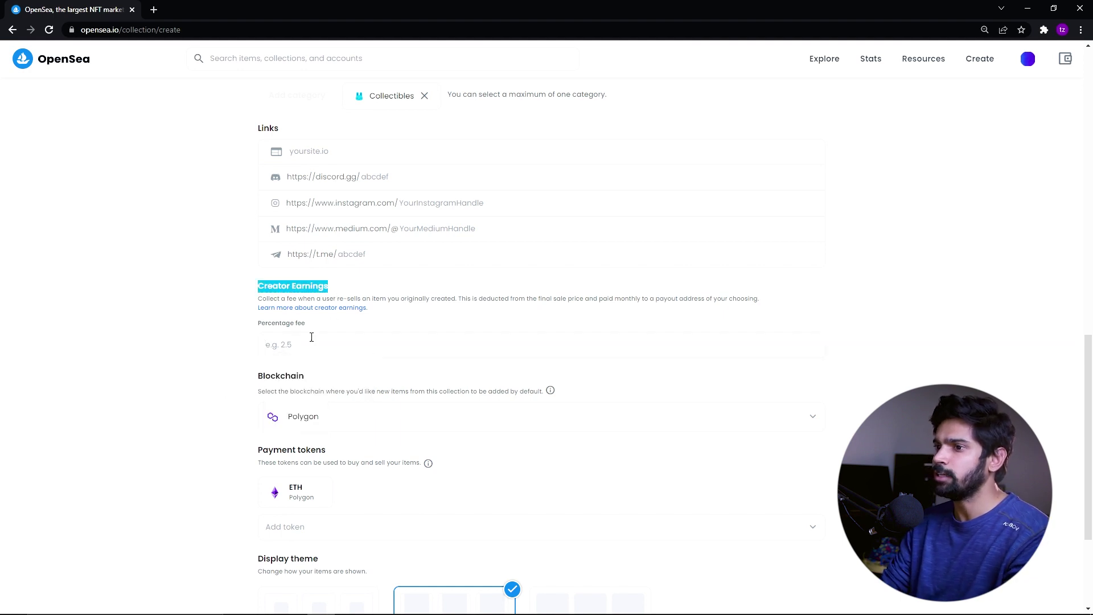
{"action": "left_click", "coordinate": [276, 345]}
{"action": "type", "text": "5.00"}
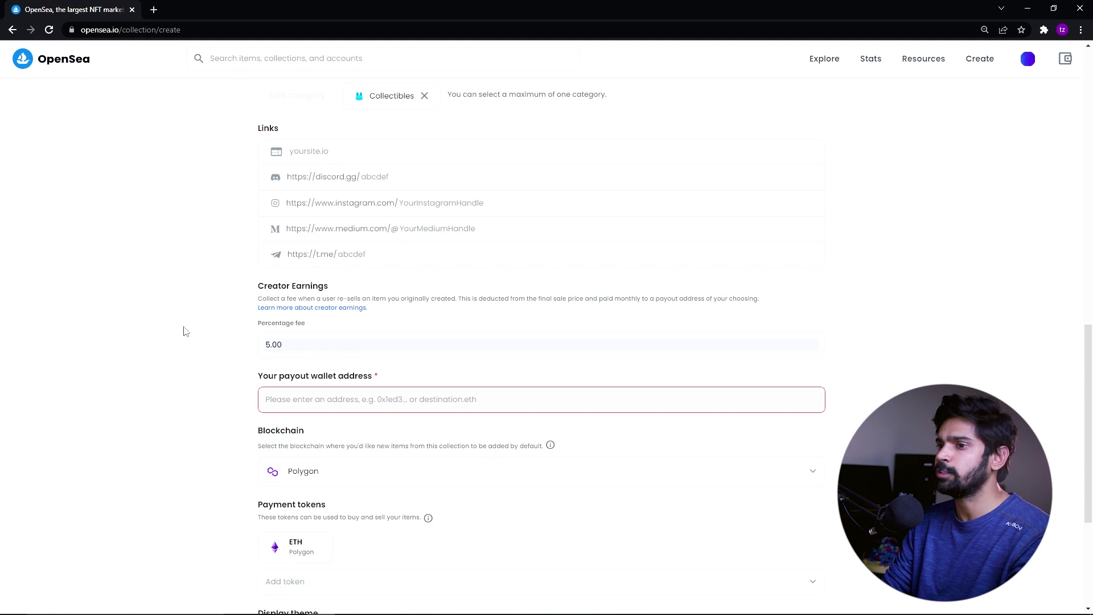
Set the collection's display theme to Covered and fill the payout wallet address with the account address copied from MetaMask
{"action": "scroll", "coordinate": [424, 358], "scroll_direction": "down", "scroll_amount": 4}
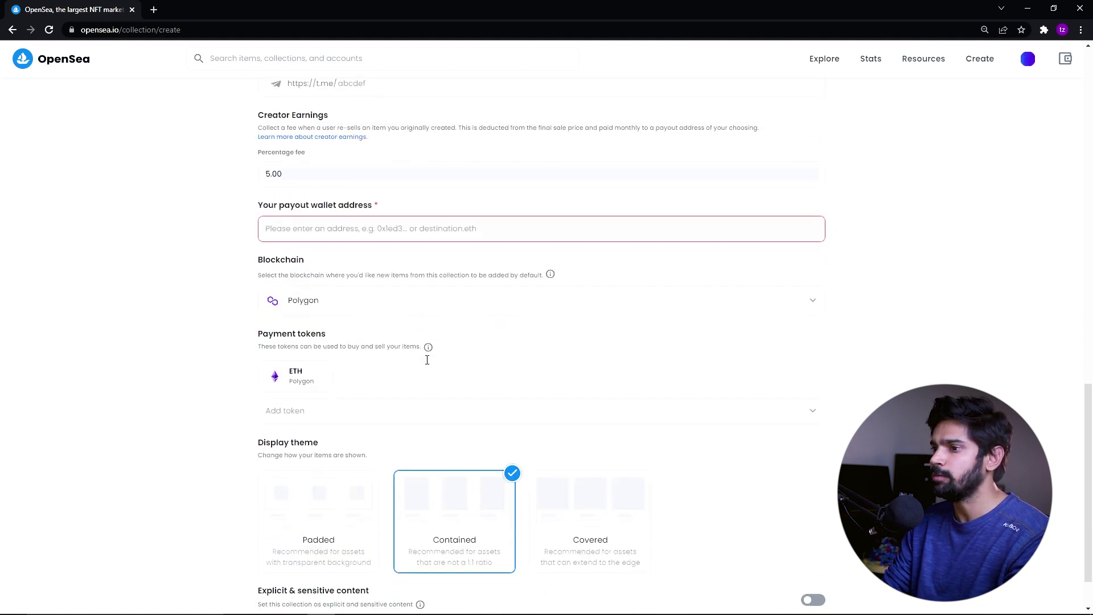
{"action": "left_click", "coordinate": [567, 432]}
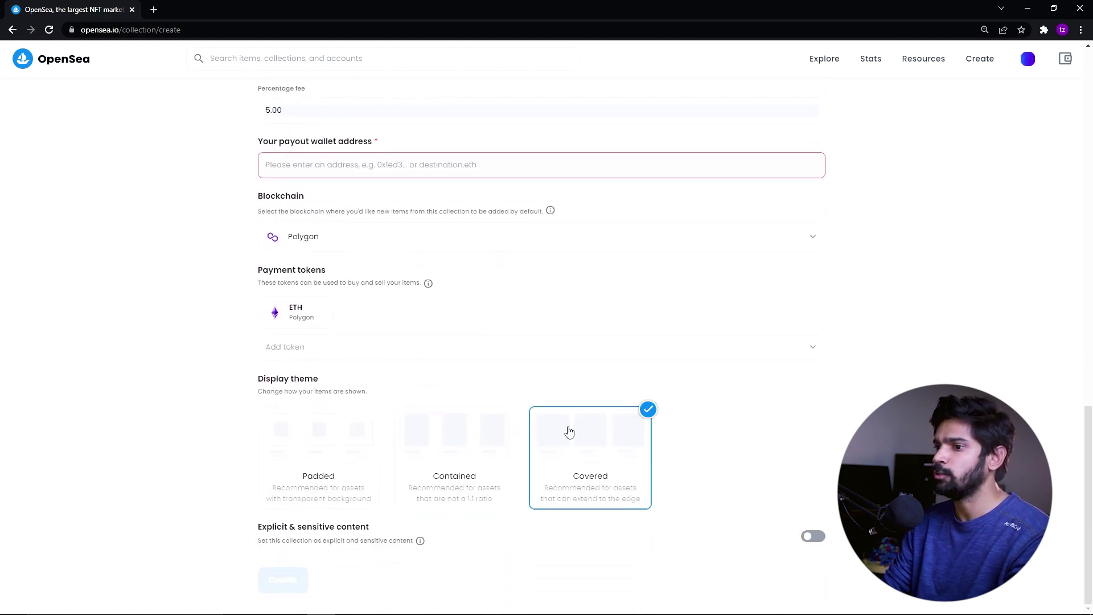
{"action": "scroll", "coordinate": [922, 346], "scroll_direction": "up", "scroll_amount": 3}
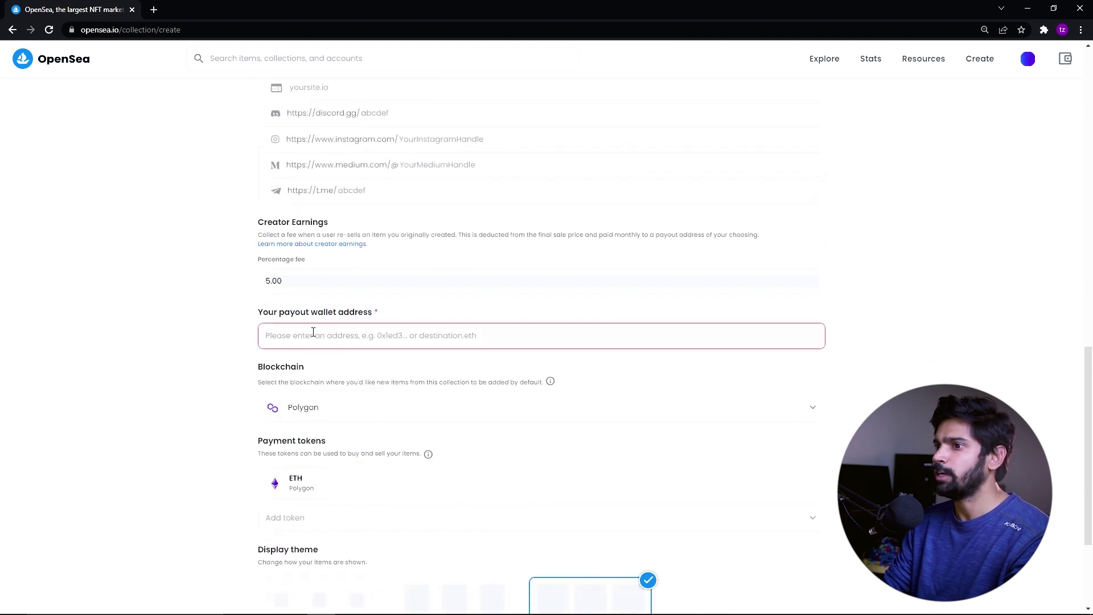
{"action": "left_click", "coordinate": [323, 336]}
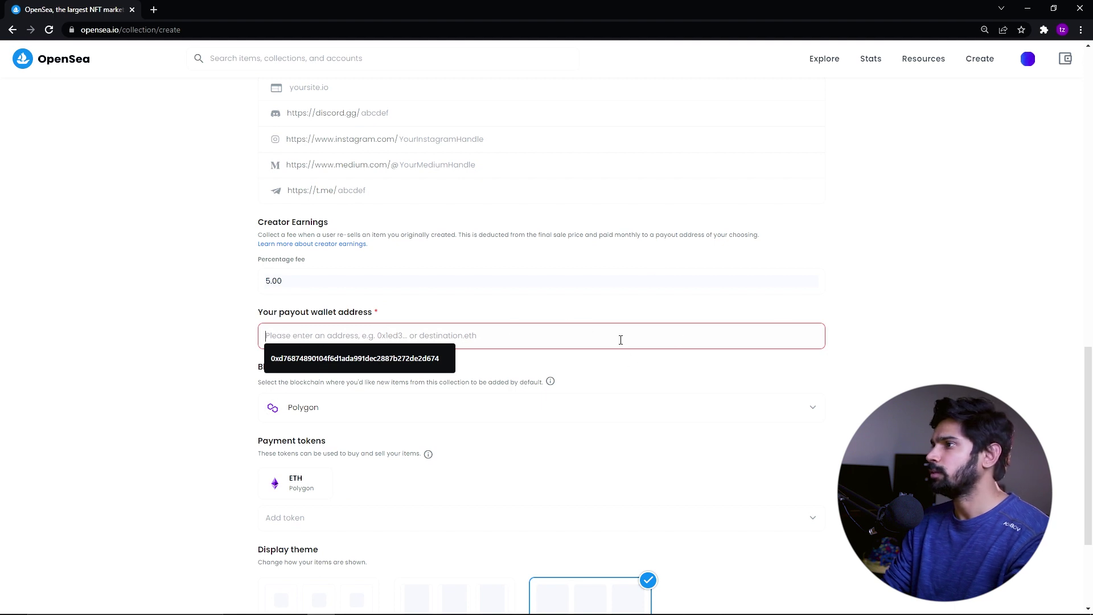
{"action": "left_click", "coordinate": [1043, 30]}
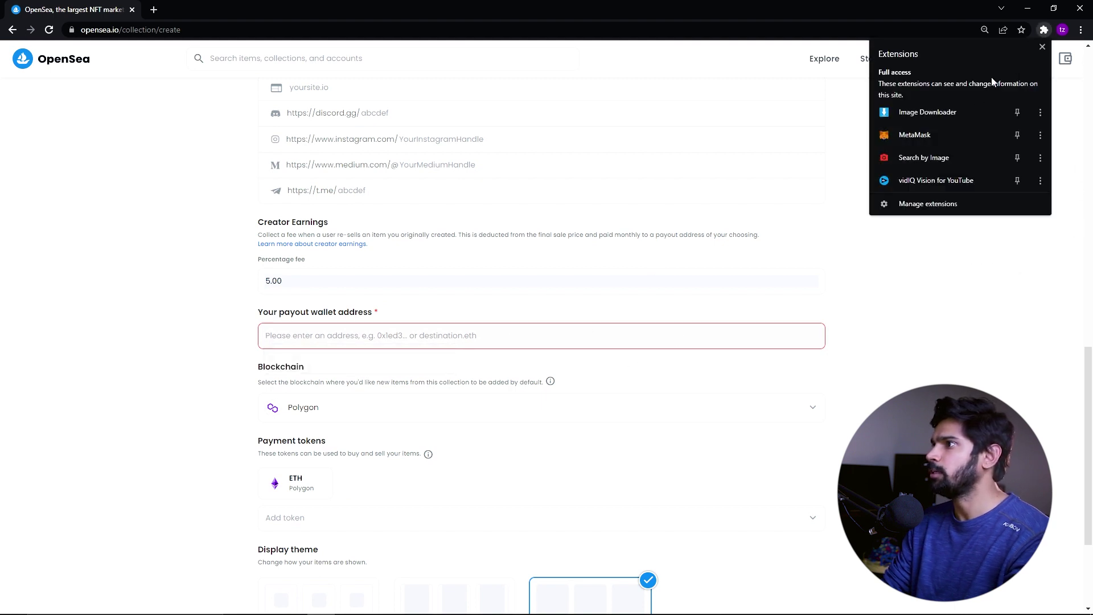
{"action": "left_click", "coordinate": [926, 138]}
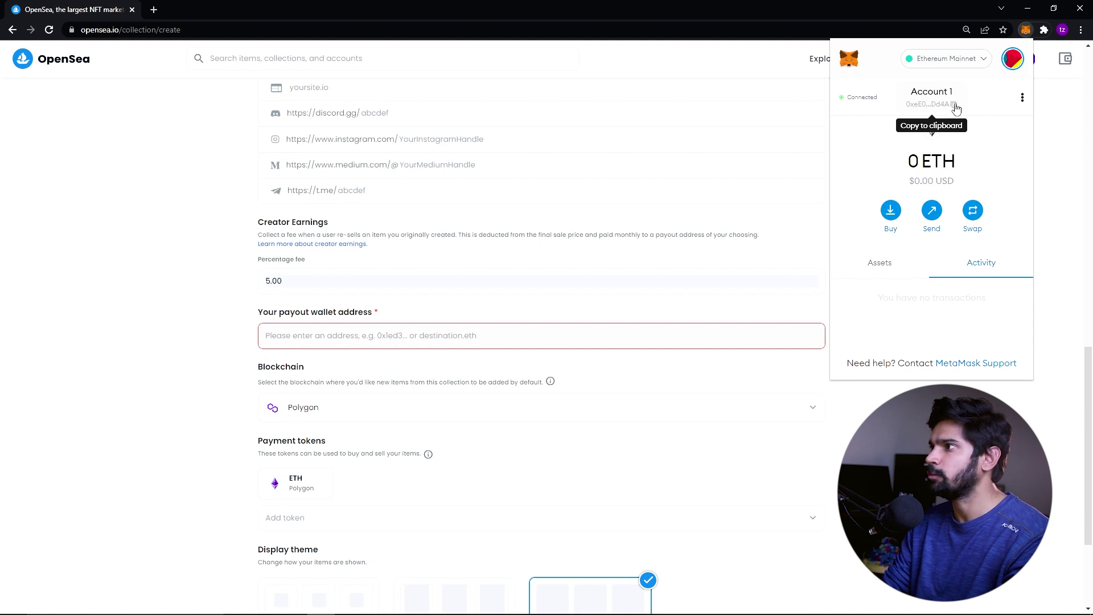
{"action": "left_click", "coordinate": [954, 106]}
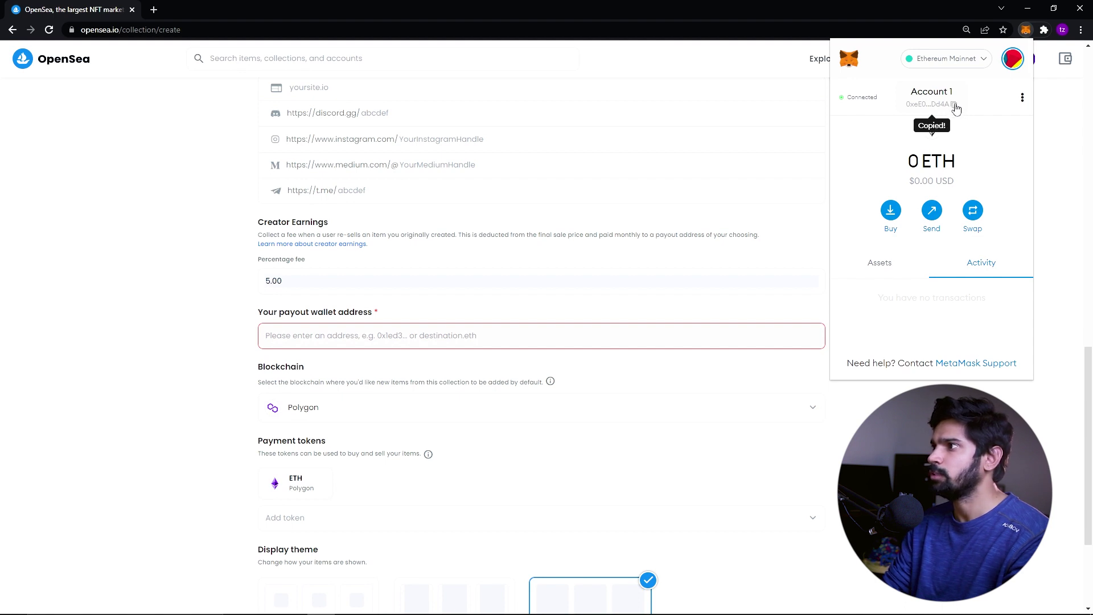
{"action": "left_click", "coordinate": [390, 336]}
{"action": "key", "text": "ctrl+v"}
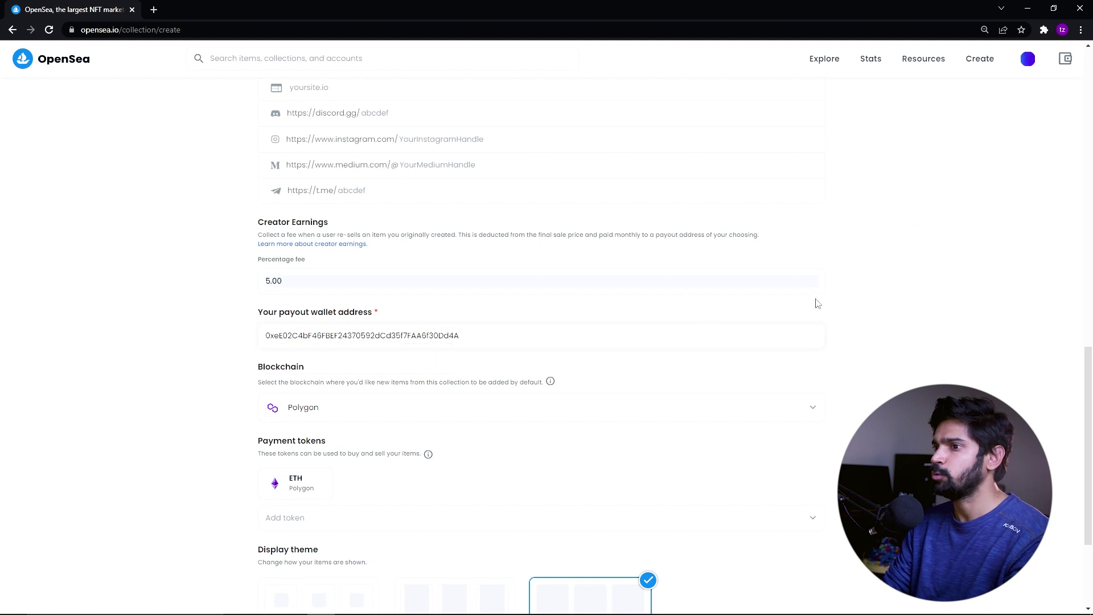
Review the completed Deadpool NFT collection form and create the collection
{"action": "scroll", "coordinate": [529, 355], "scroll_direction": "up", "scroll_amount": 15}
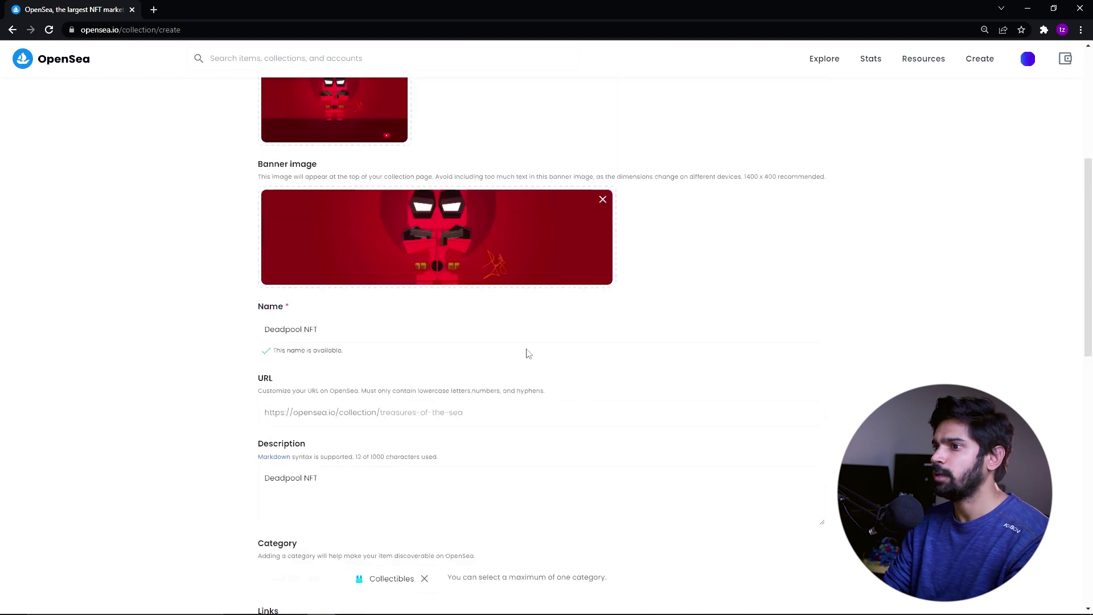
{"action": "scroll", "coordinate": [527, 354], "scroll_direction": "down", "scroll_amount": 15}
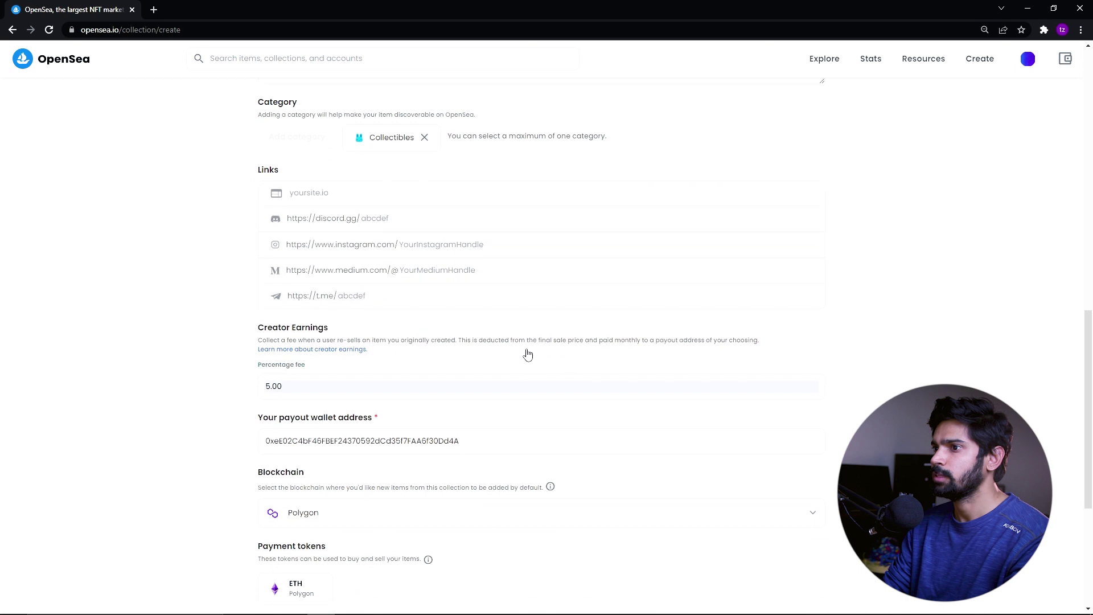
{"action": "left_click", "coordinate": [306, 572]}
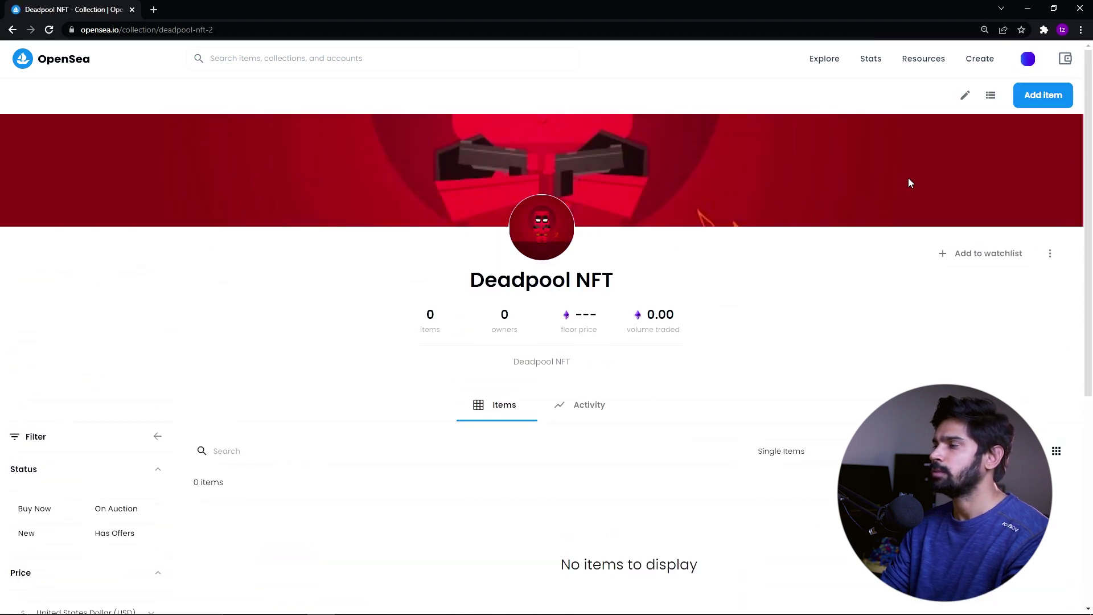
Open My Collections and look at the untitled Creamy Mountain collection's edit form and its page, returning to the collection list
{"action": "mouse_move", "coordinate": [1028, 59]}
{"action": "left_click", "coordinate": [979, 185]}
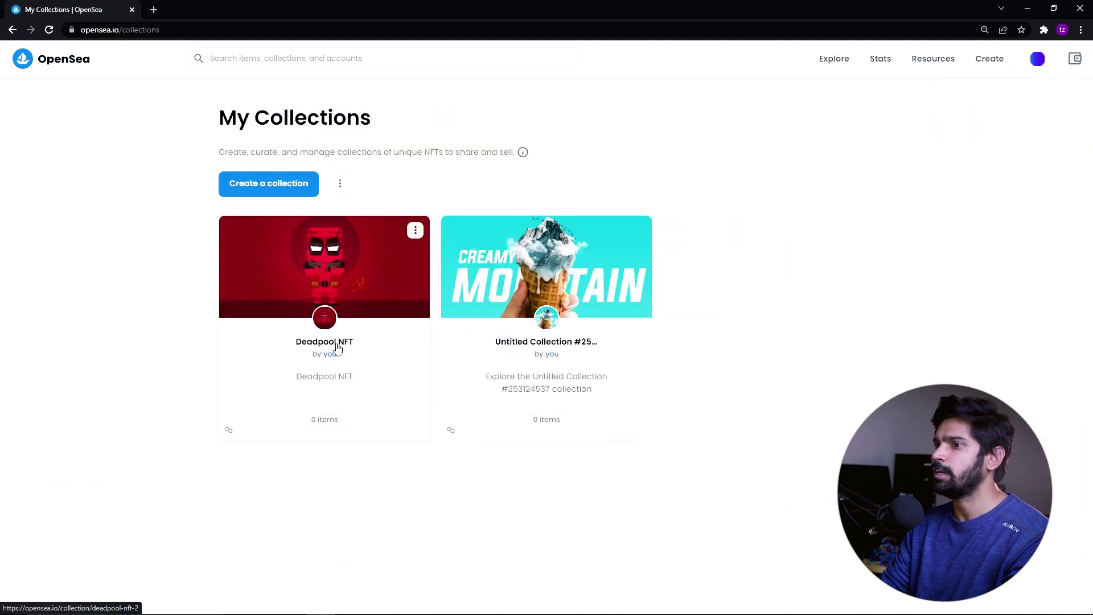
{"action": "left_click", "coordinate": [638, 230]}
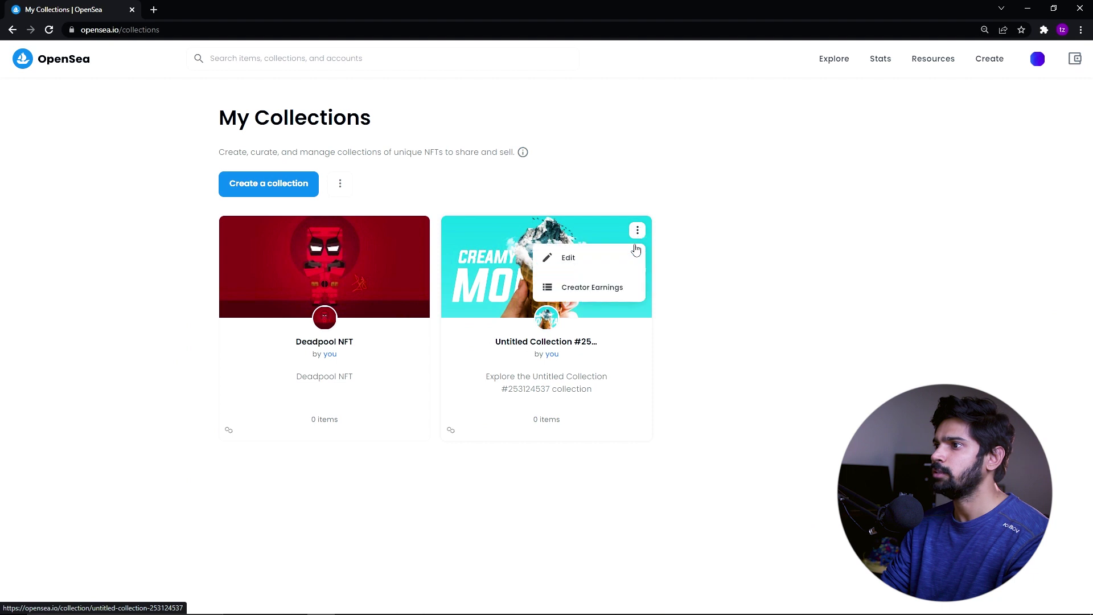
{"action": "left_click", "coordinate": [596, 268]}
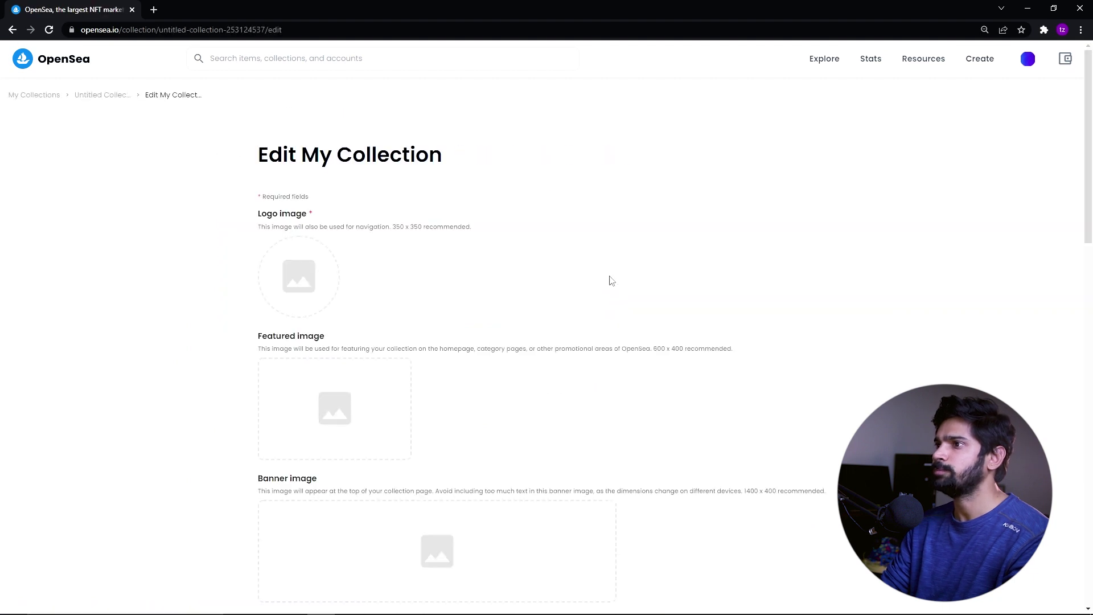
{"action": "scroll", "coordinate": [575, 284], "scroll_direction": "down", "scroll_amount": 19}
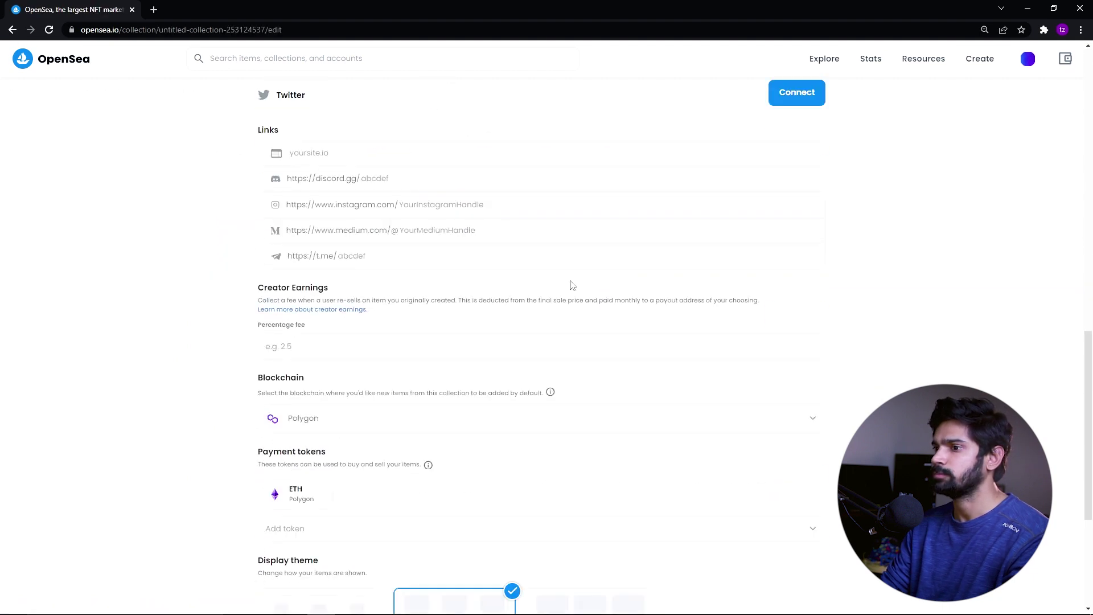
{"action": "left_click", "coordinate": [12, 31]}
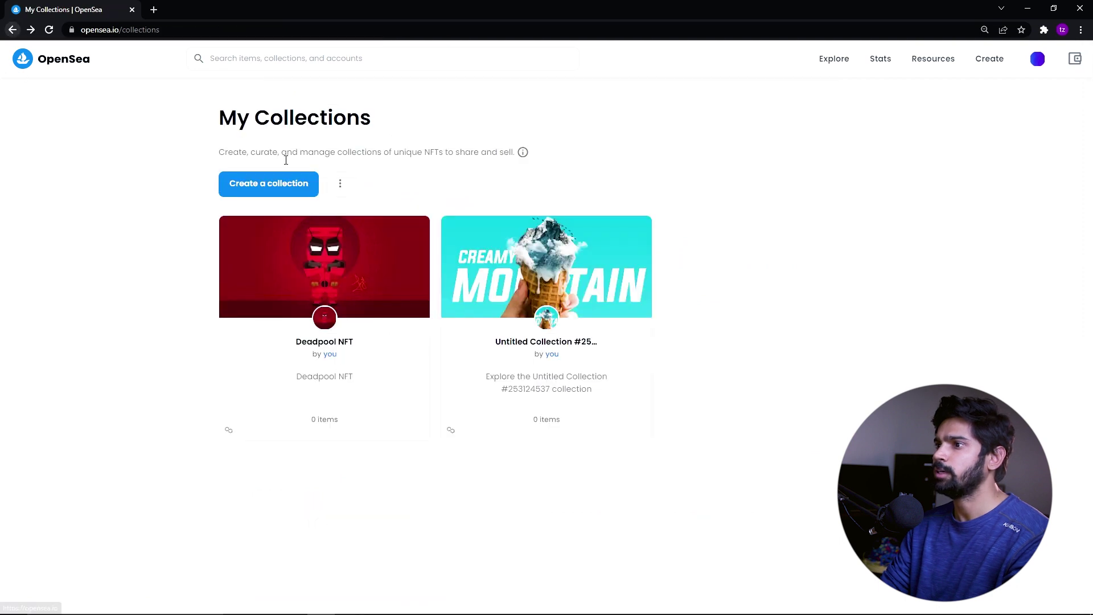
{"action": "left_click", "coordinate": [607, 242]}
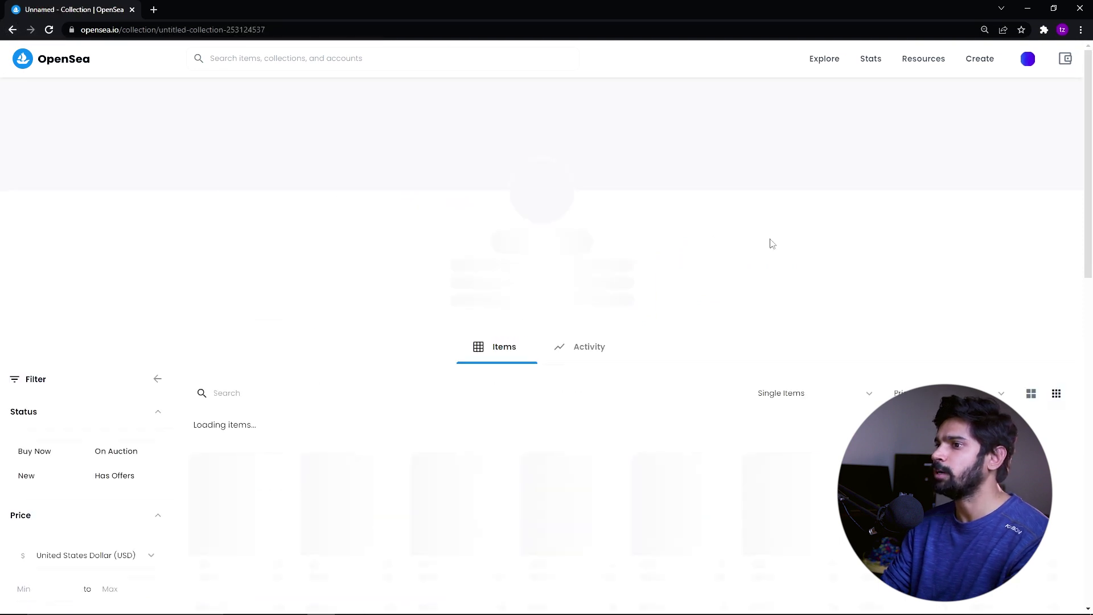
{"action": "left_click", "coordinate": [12, 30]}
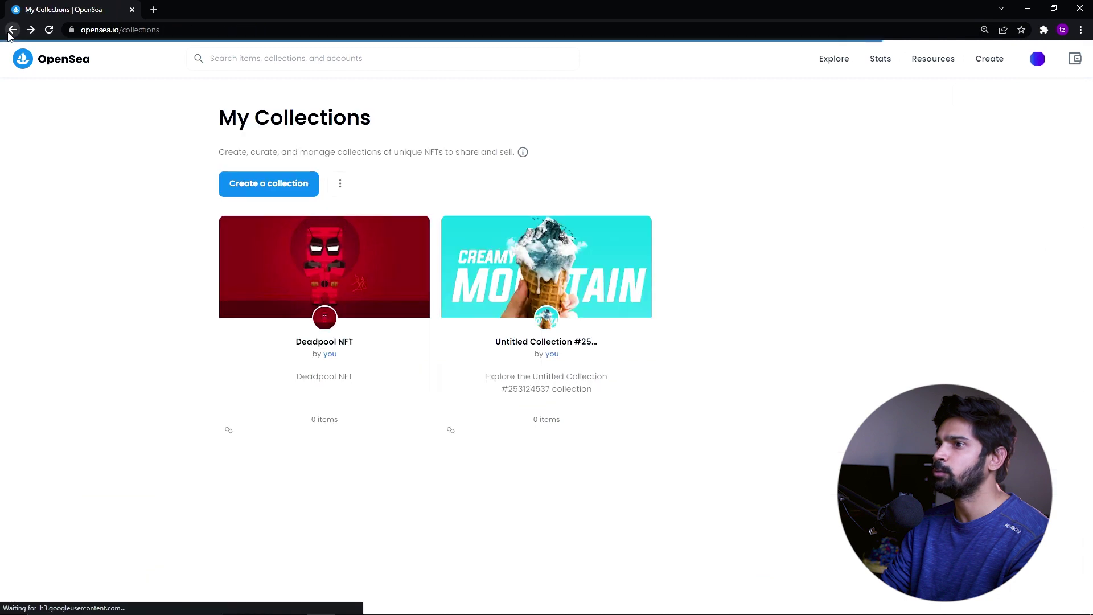
Open the Deadpool NFT collection and start a new item in it using the Deadpool image file
{"action": "left_click", "coordinate": [366, 298]}
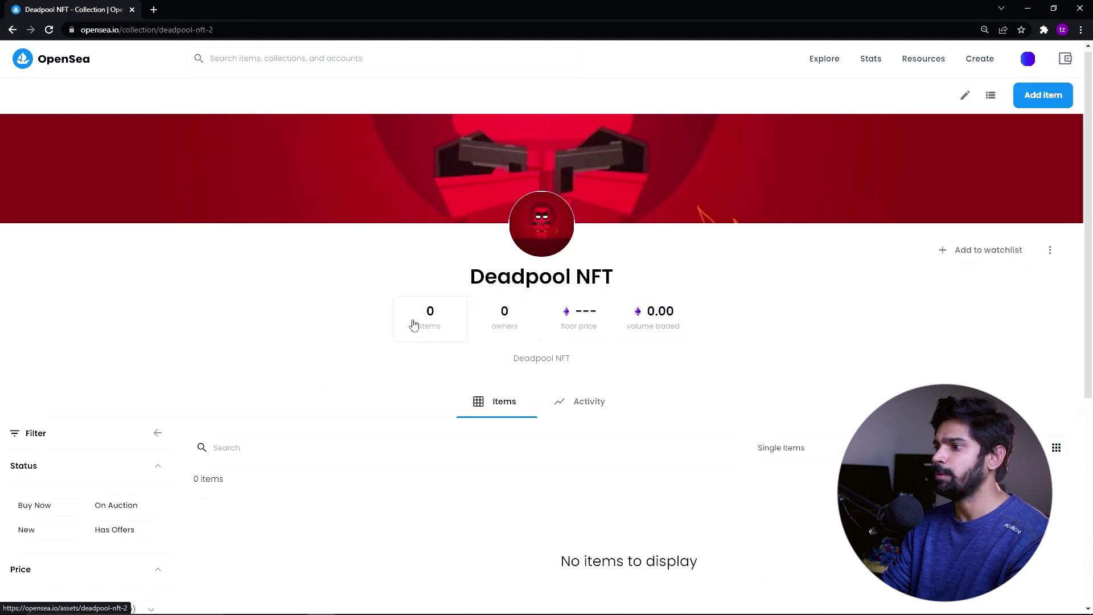
{"action": "scroll", "coordinate": [415, 319], "scroll_direction": "down", "scroll_amount": 4}
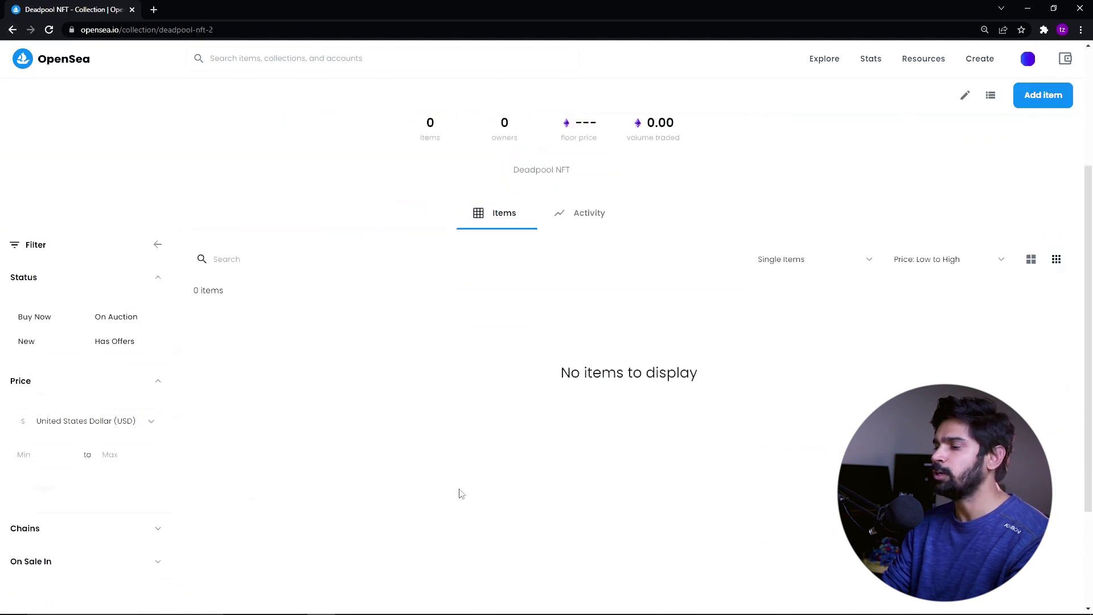
{"action": "left_click", "coordinate": [1037, 110]}
{"action": "left_click", "coordinate": [443, 292]}
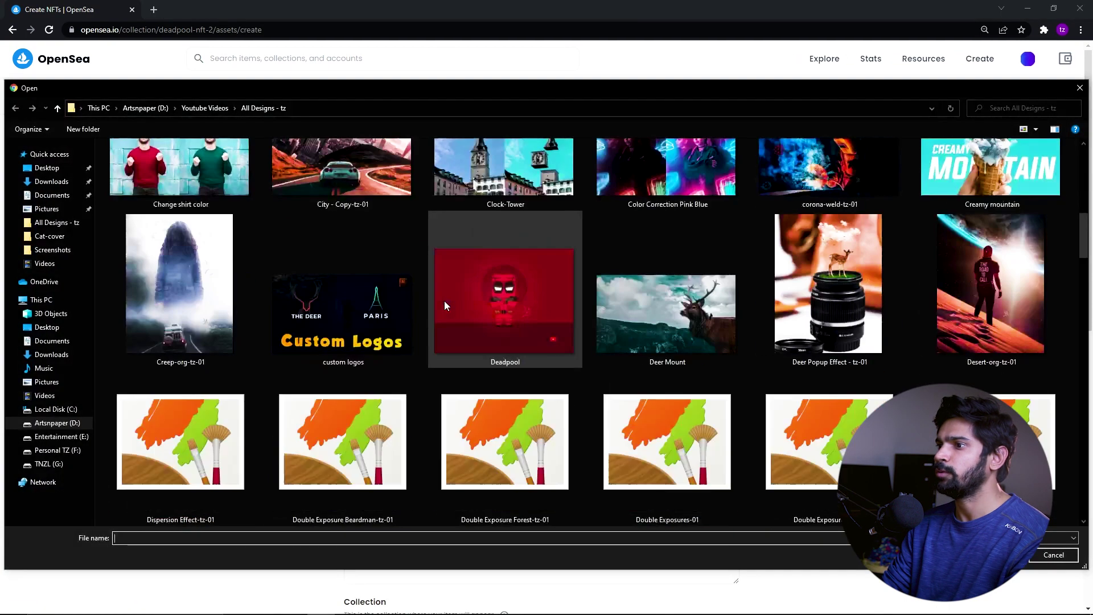
{"action": "double_click", "coordinate": [483, 309]}
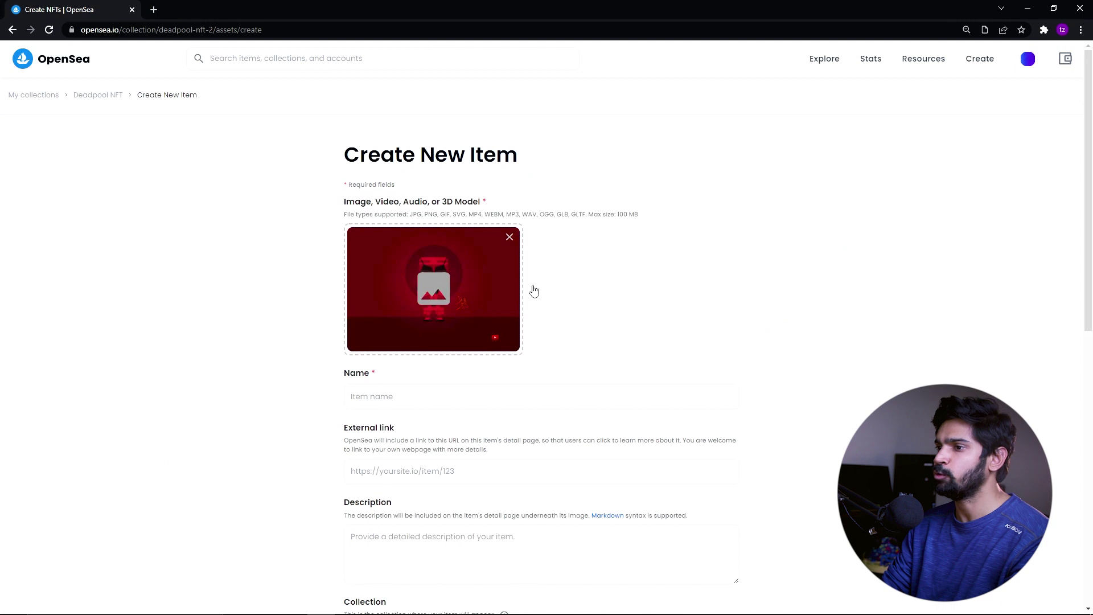
Name the new item Deadpool NFT and reuse the same text as its description
{"action": "left_click", "coordinate": [460, 393]}
{"action": "type", "text": "D"}
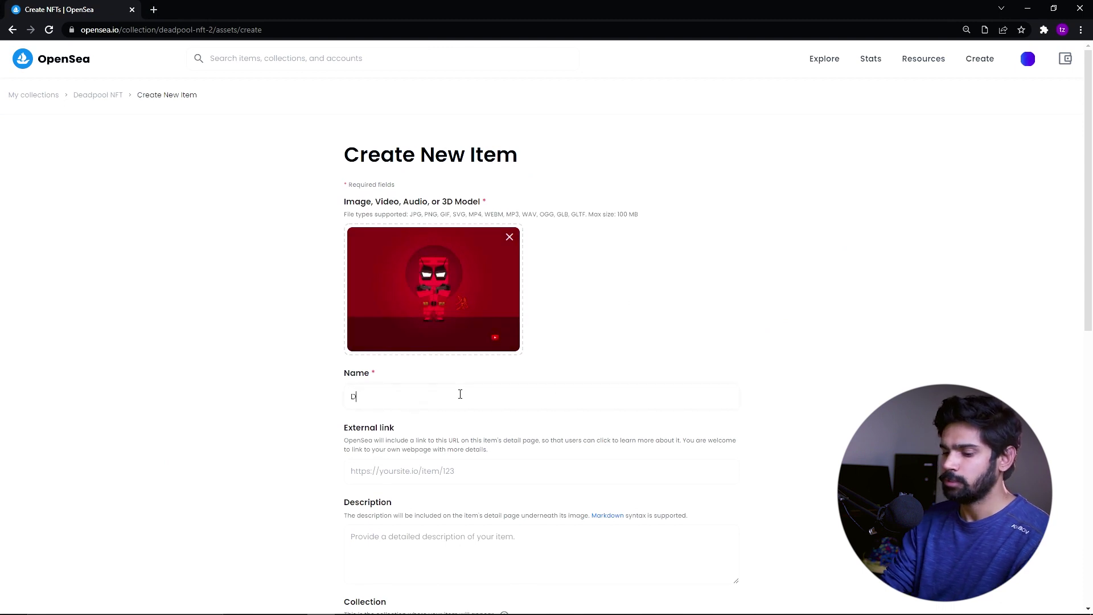
{"action": "type", "text": "ead"}
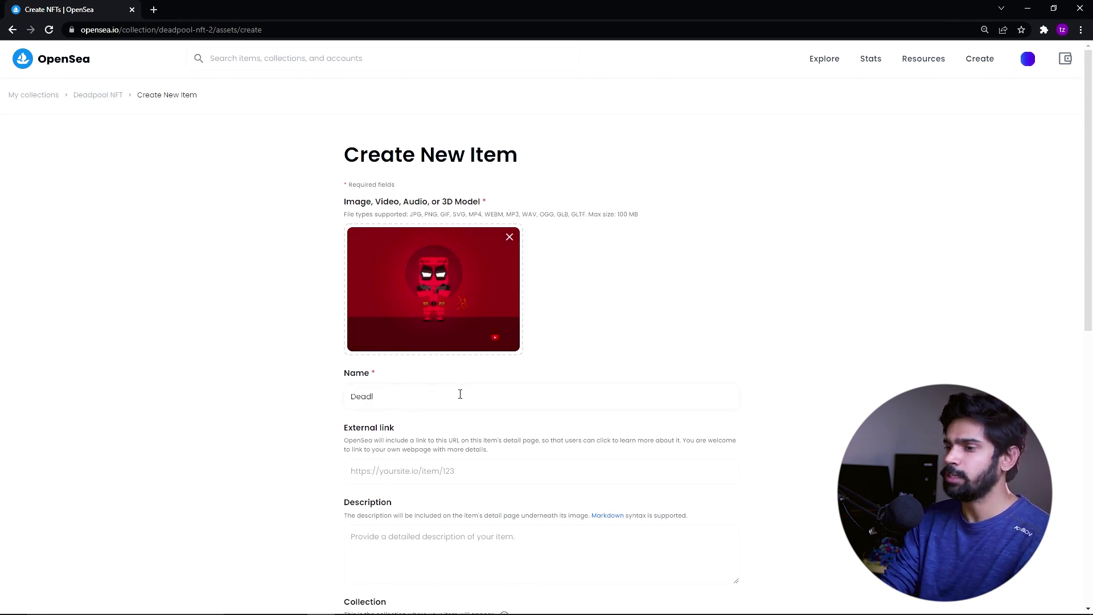
{"action": "type", "text": "pp"}
{"action": "key", "text": "BackSpace"}
{"action": "type", "text": "ool"}
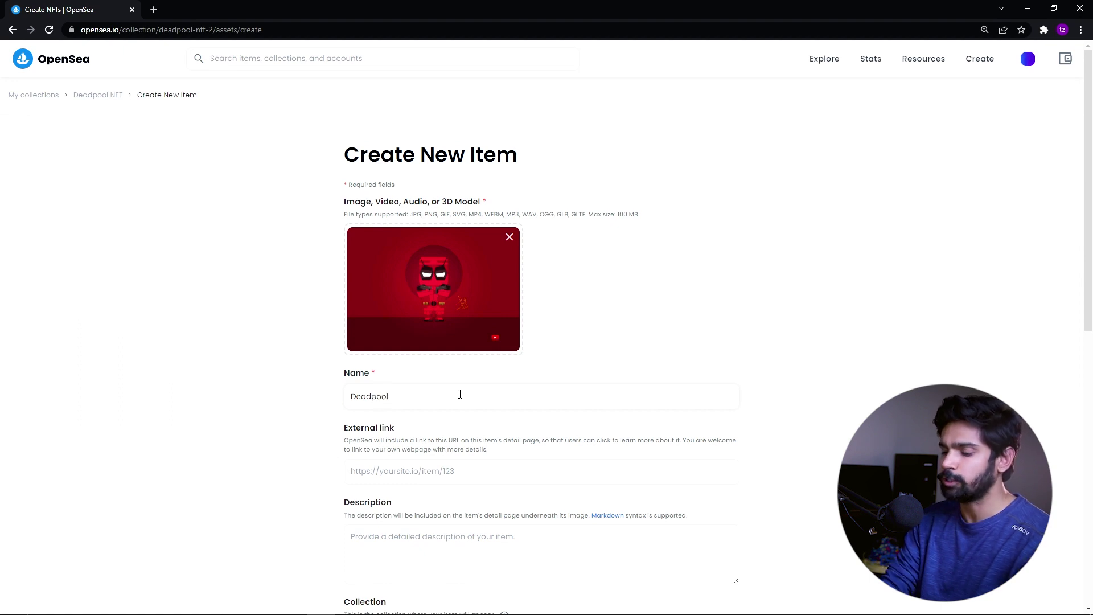
{"action": "type", "text": " NFT"}
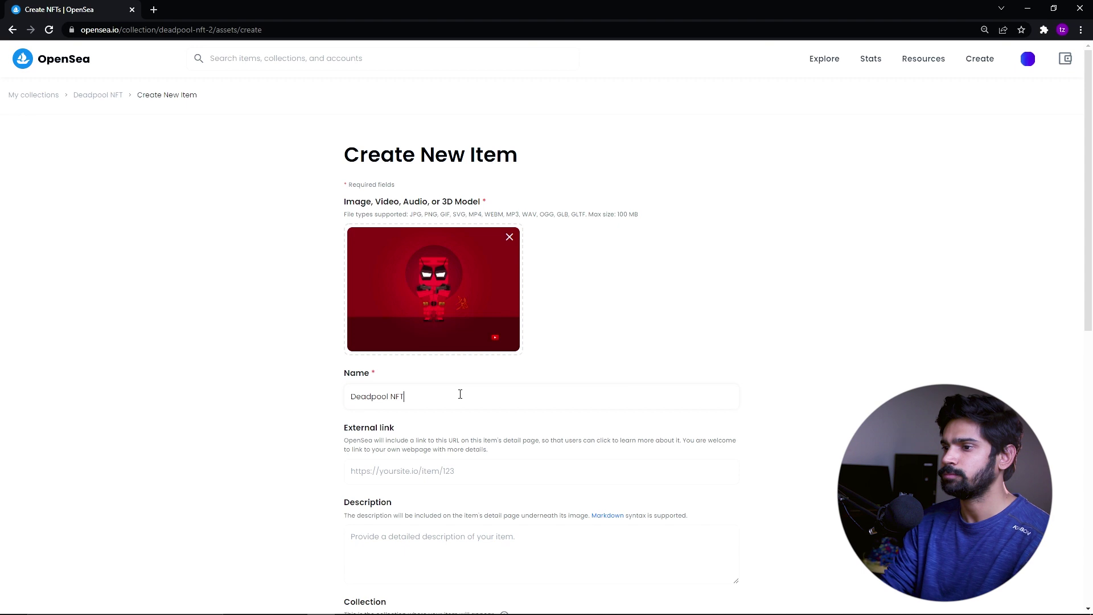
{"action": "key", "text": "ctrl+a"}
{"action": "key", "text": "ctrl+c"}
{"action": "left_click", "coordinate": [394, 553]}
{"action": "key", "text": "ctrl+v"}
Review the item's remaining options and create the Deadpool NFT item, dismissing the creation notice
{"action": "scroll", "coordinate": [412, 547], "scroll_direction": "down", "scroll_amount": 7}
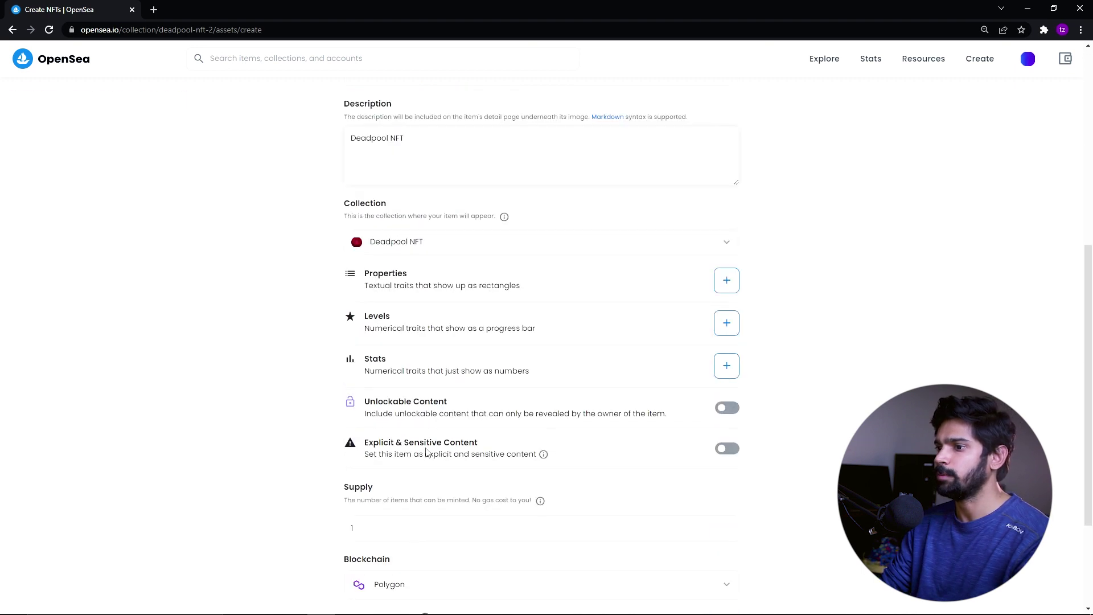
{"action": "scroll", "coordinate": [426, 451], "scroll_direction": "down", "scroll_amount": 3}
{"action": "scroll", "coordinate": [408, 299], "scroll_direction": "up", "scroll_amount": 3}
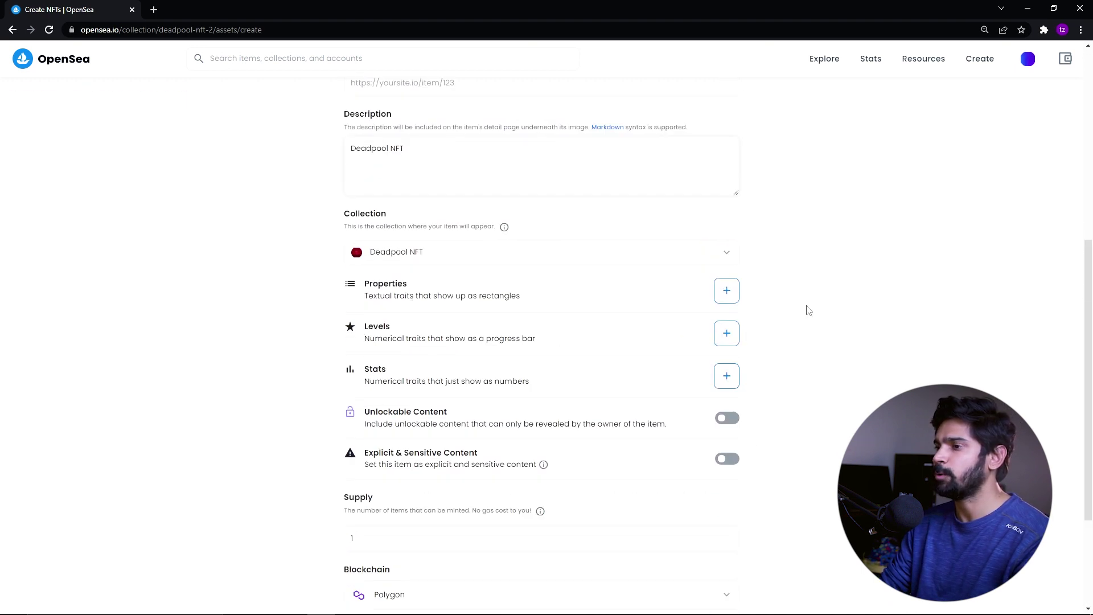
{"action": "scroll", "coordinate": [400, 436], "scroll_direction": "down", "scroll_amount": 3}
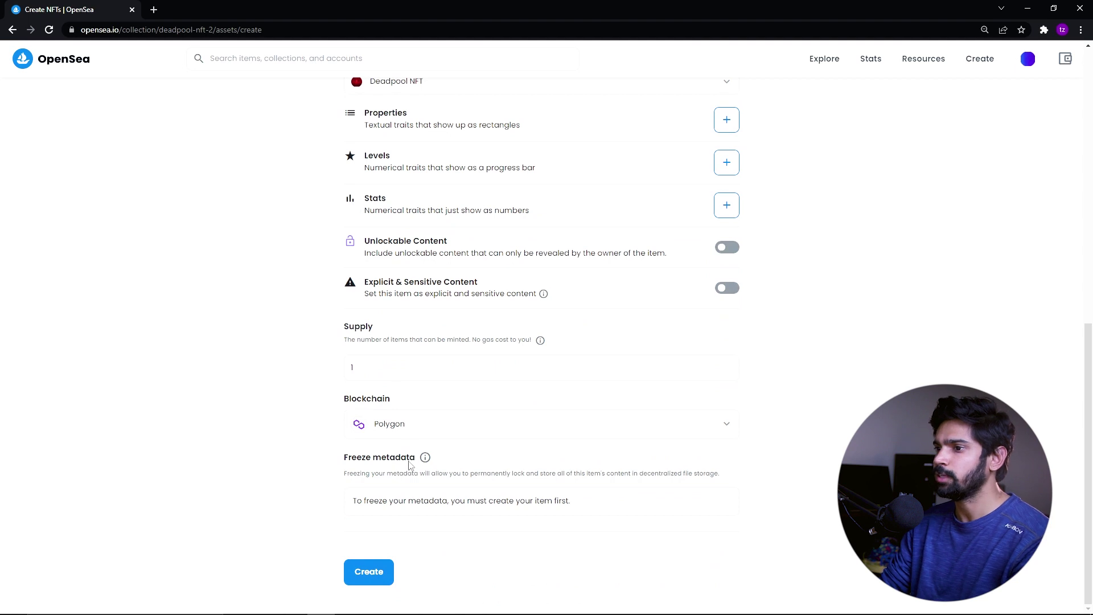
{"action": "left_click", "coordinate": [375, 572]}
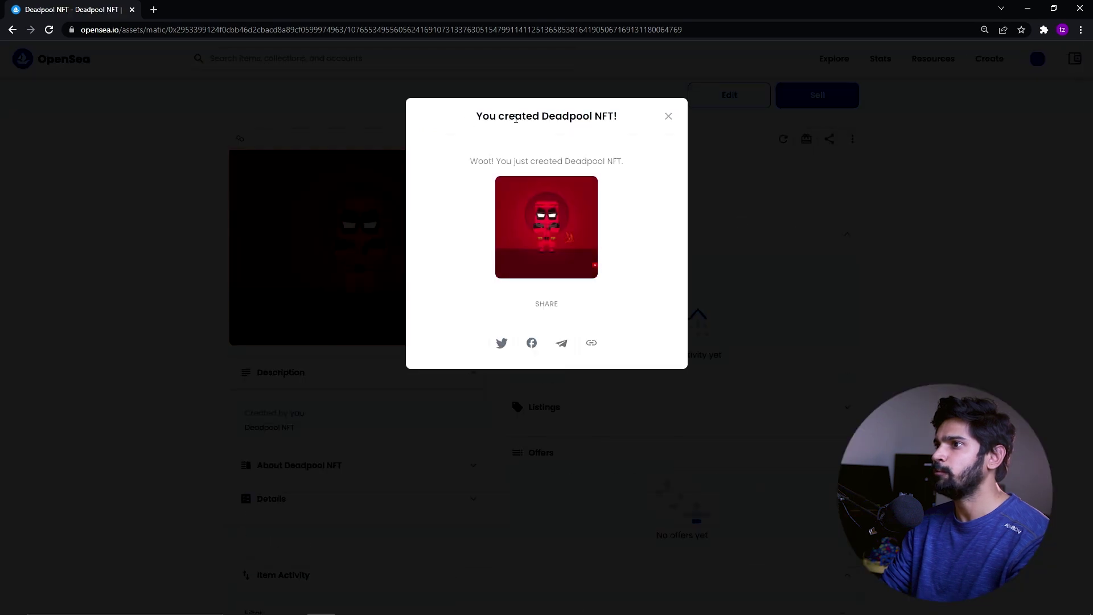
{"action": "left_click", "coordinate": [801, 188]}
Start a sale listing for the Deadpool NFT item and set its price to 0.01 ETH
{"action": "left_click", "coordinate": [809, 96]}
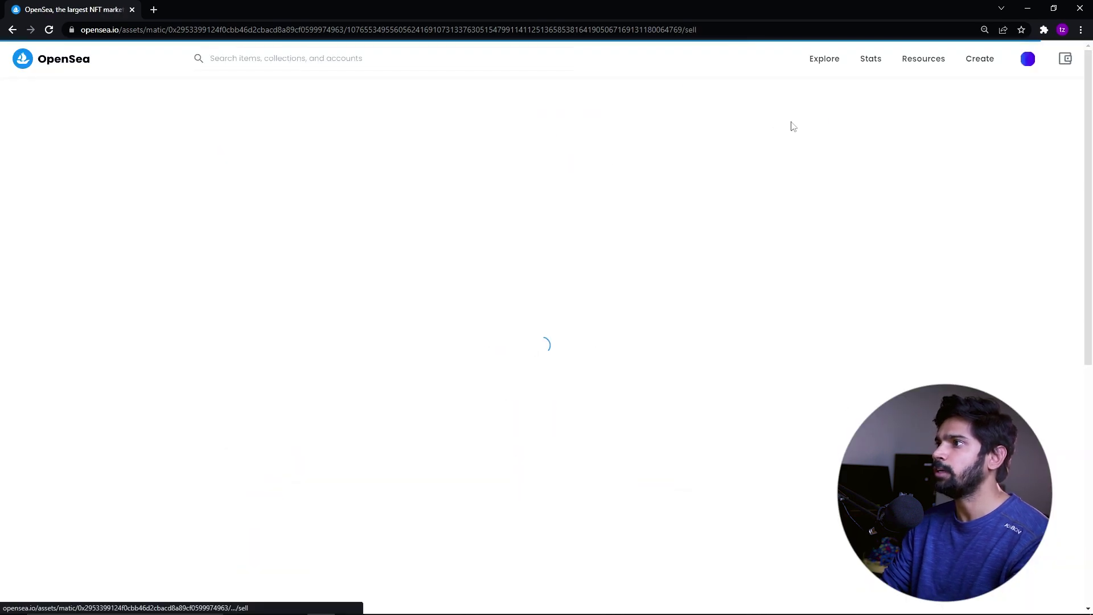
{"action": "left_click", "coordinate": [297, 203]}
{"action": "type", "text": "0"}
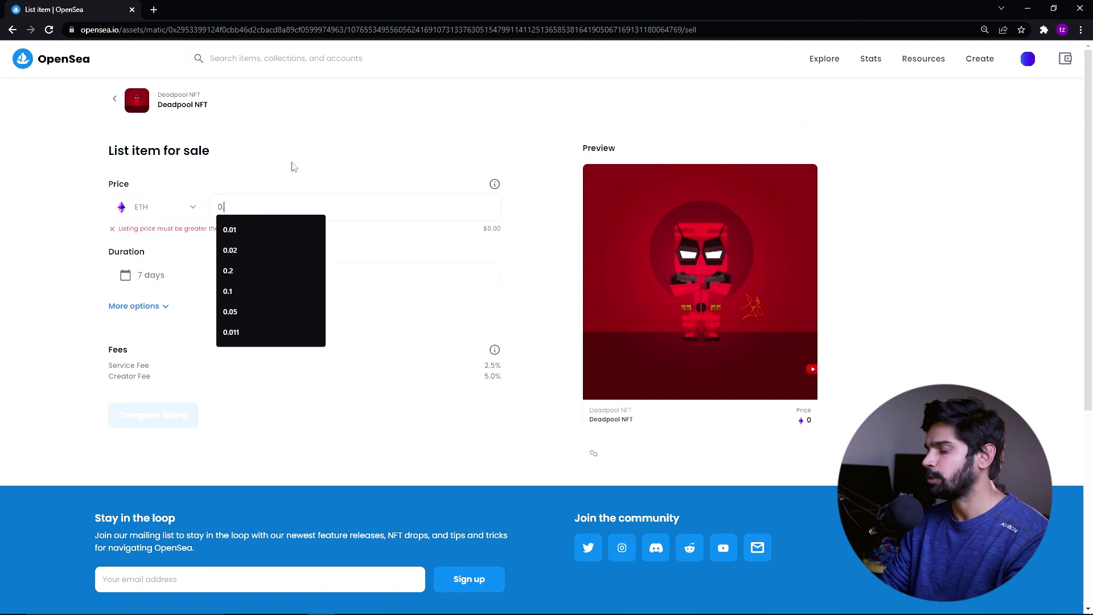
{"action": "type", "text": ".01"}
Set the listing's duration to 1 month
{"action": "left_click", "coordinate": [160, 276]}
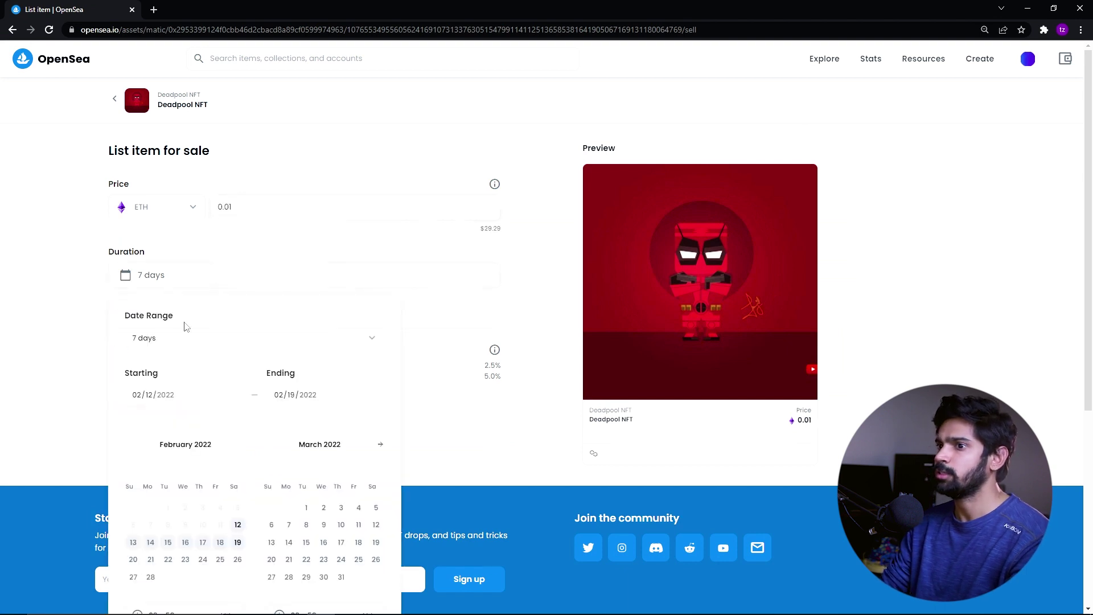
{"action": "left_click", "coordinate": [185, 341]}
{"action": "left_click", "coordinate": [167, 422]}
{"action": "left_click", "coordinate": [29, 374]}
Complete the Deadpool NFT listing by signing the wallet message, and close the listing notice
{"action": "left_click", "coordinate": [176, 419]}
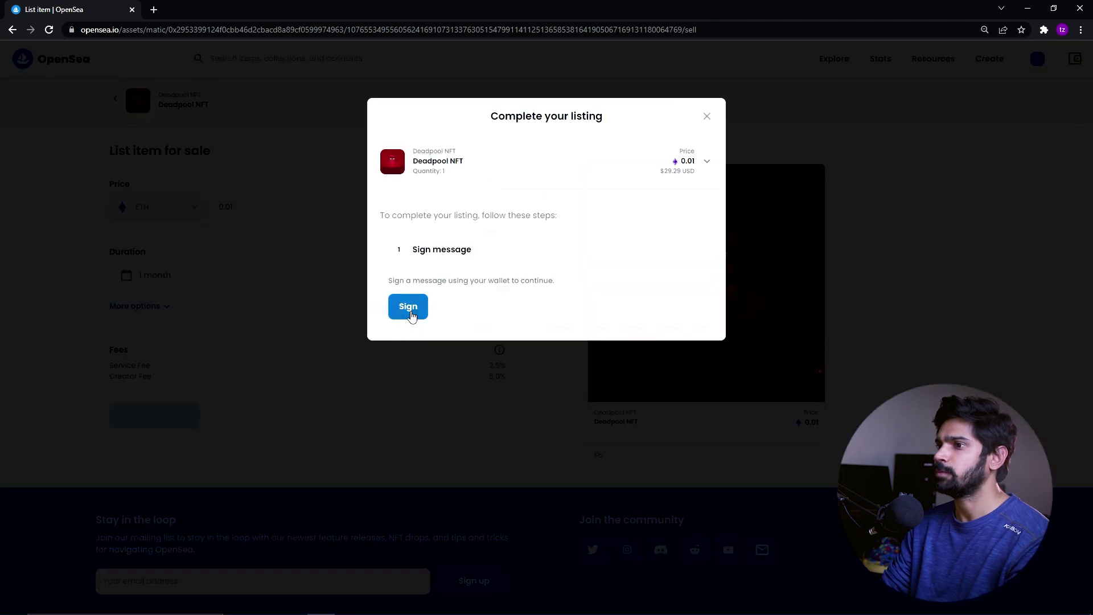
{"action": "left_click", "coordinate": [414, 311]}
{"action": "left_click", "coordinate": [1040, 319]}
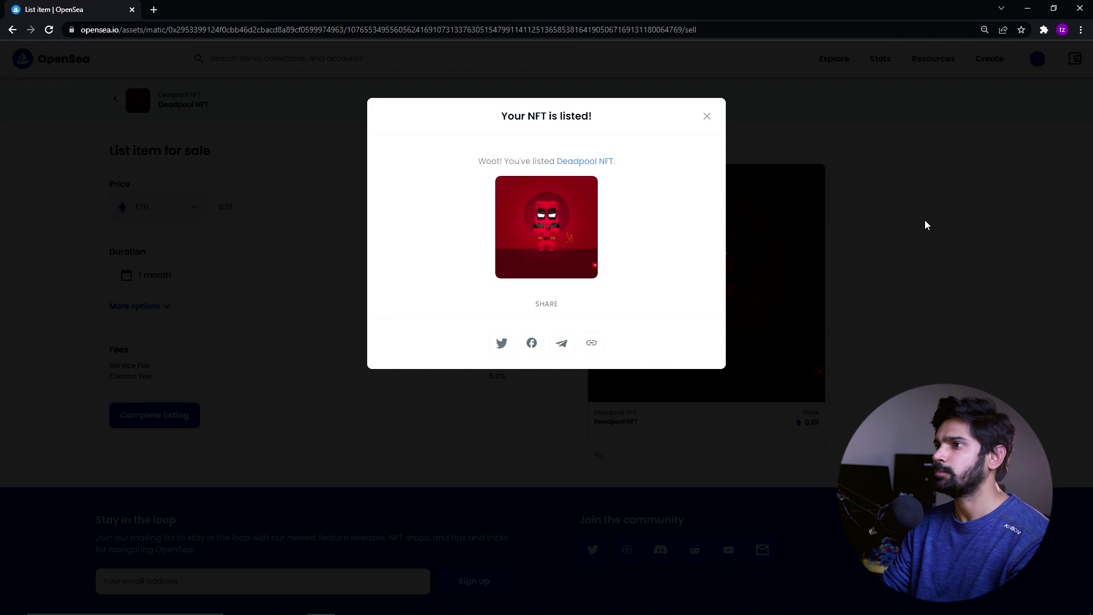
{"action": "left_click", "coordinate": [924, 222]}
Open the account profile and look over the collected NFTs with the filter sidebar expanded
{"action": "left_click", "coordinate": [1028, 59]}
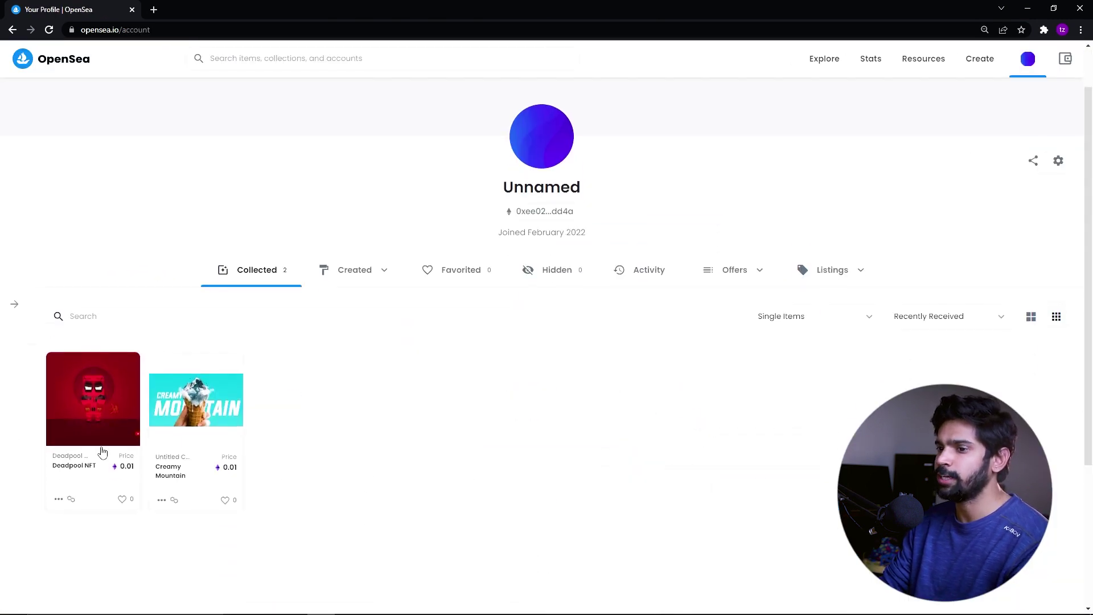
{"action": "left_click", "coordinate": [13, 305]}
{"action": "scroll", "coordinate": [51, 460], "scroll_direction": "down", "scroll_amount": 1}
{"action": "scroll", "coordinate": [68, 452], "scroll_direction": "down", "scroll_amount": 3}
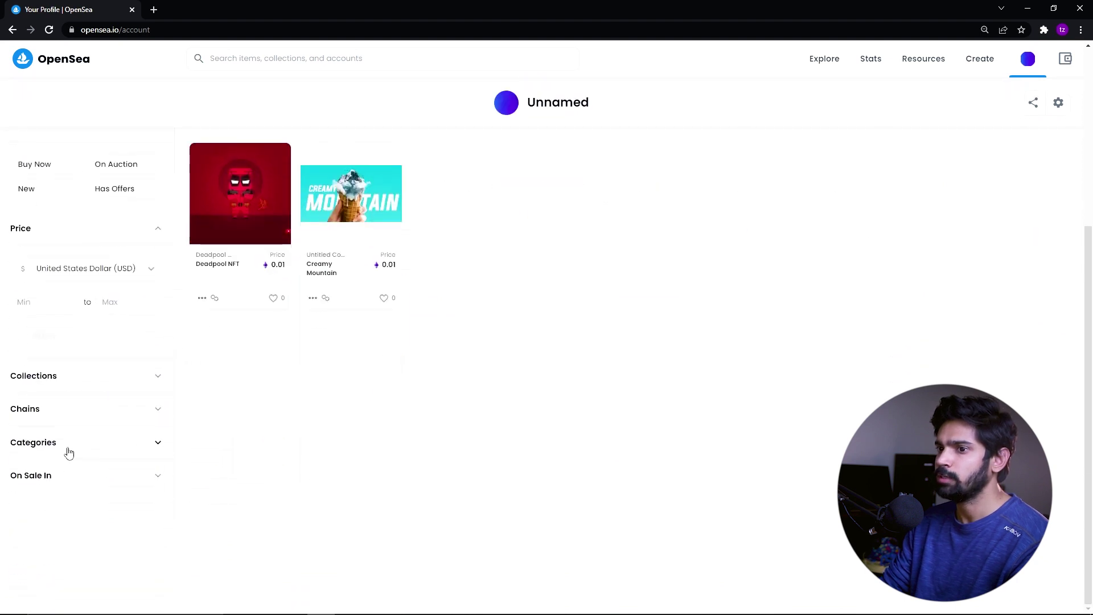
{"action": "scroll", "coordinate": [69, 444], "scroll_direction": "up", "scroll_amount": 4}
{"action": "scroll", "coordinate": [364, 429], "scroll_direction": "down", "scroll_amount": 2}
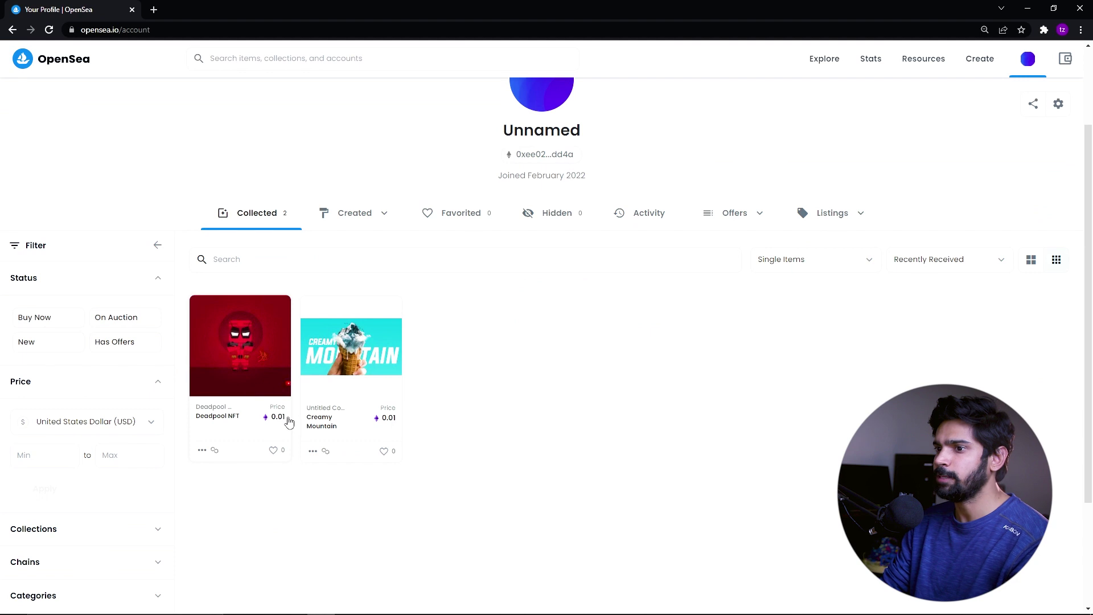